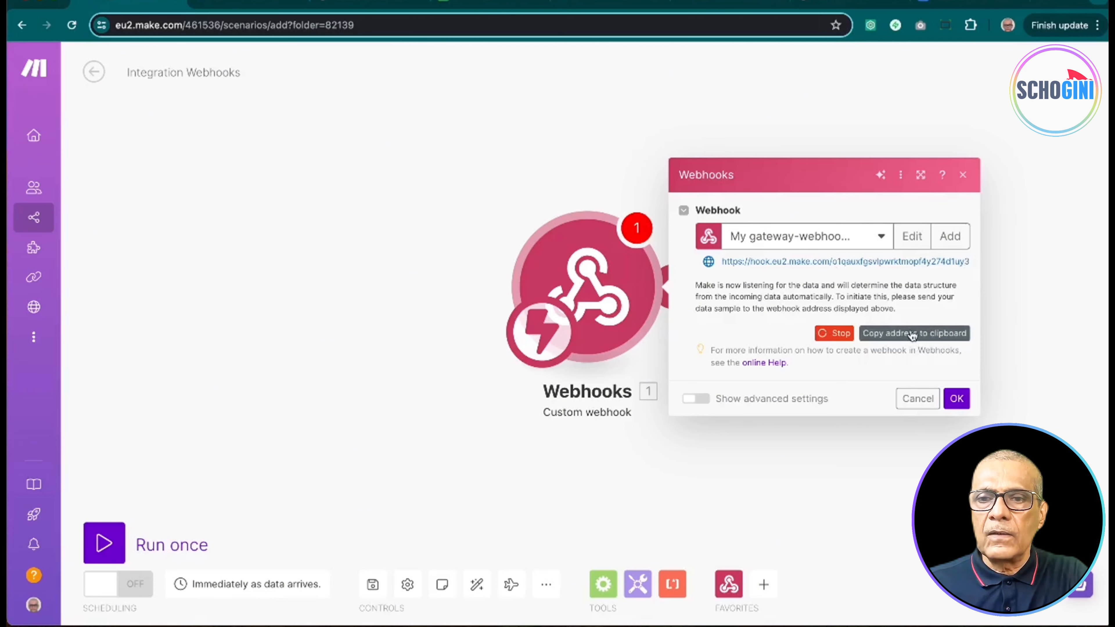
Step: Replace the AJAX url on line 45 of form.html with the new Make webhook address and save
{"action": "left_click", "coordinate": [912, 335]}
{"action": "key", "text": "super+Tab"}
{"action": "key", "text": "super+Tab"}
{"action": "key", "text": "super+Tab"}
{"action": "key", "text": "super+Tab"}
{"action": "key", "text": "super+Tab"}
{"action": "key", "text": "super+Tab"}
{"action": "key", "text": "super+Tab"}
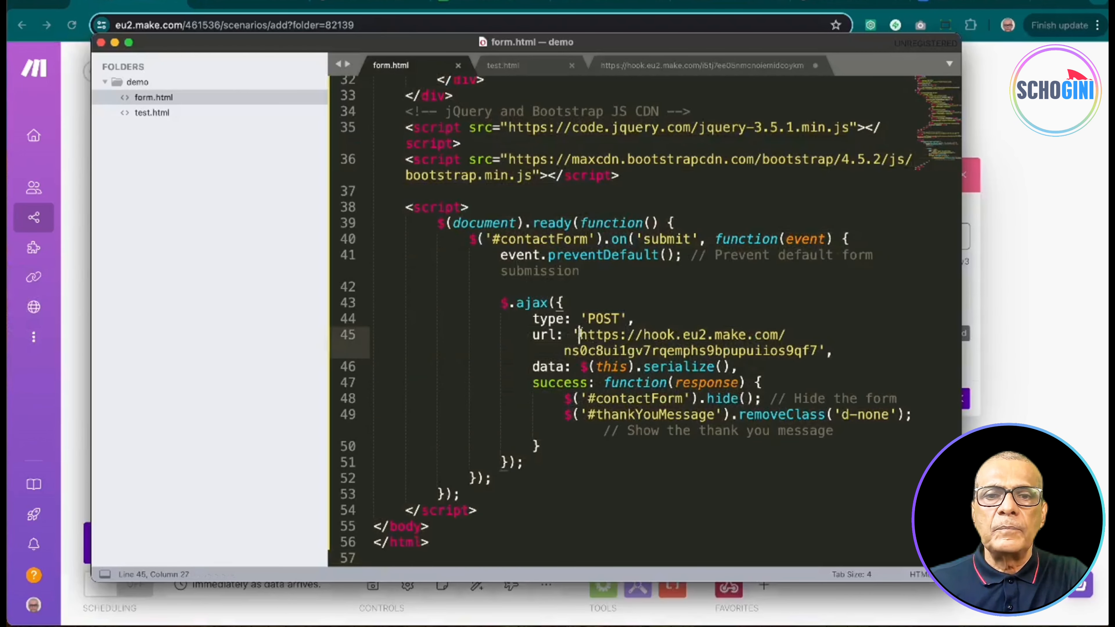
{"action": "left_click_drag", "start_coordinate": [579, 335], "coordinate": [820, 350]}
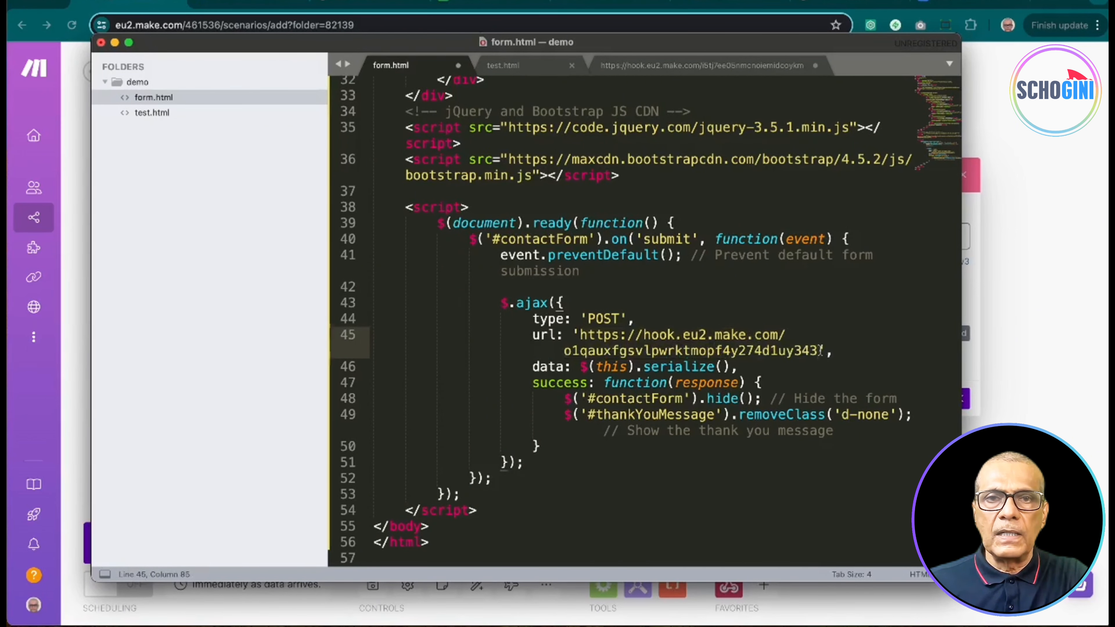
{"action": "key", "text": "super+s"}
{"action": "key", "text": "super+Tab"}
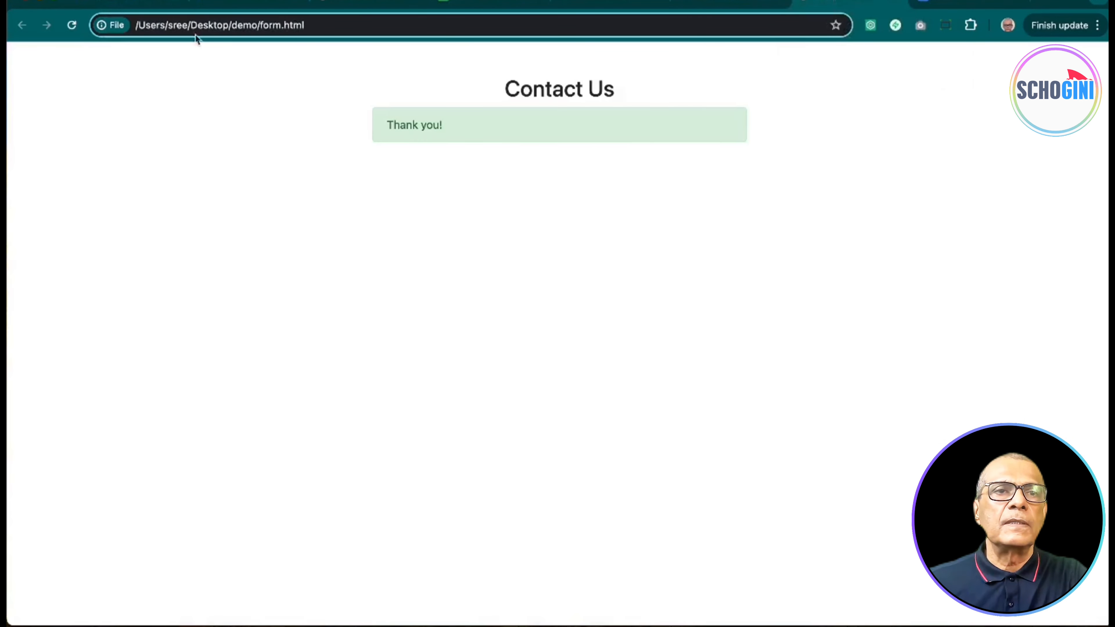
Step: Reload the Contact Us form empty and autofill the Name field with the saved contact name
{"action": "left_click", "coordinate": [72, 26]}
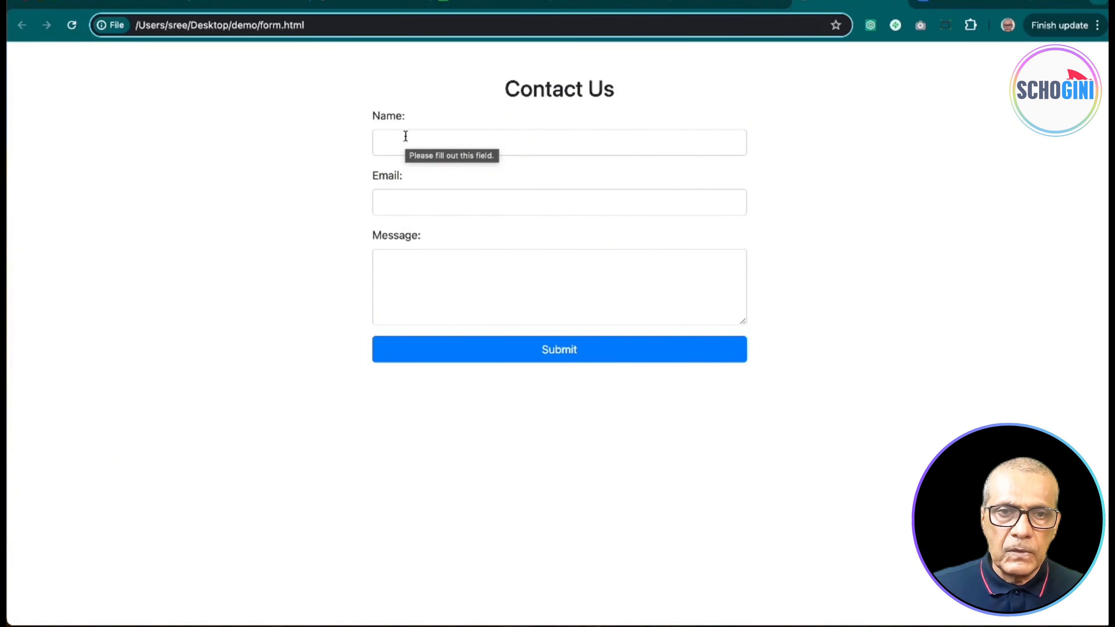
{"action": "left_click", "coordinate": [434, 140]}
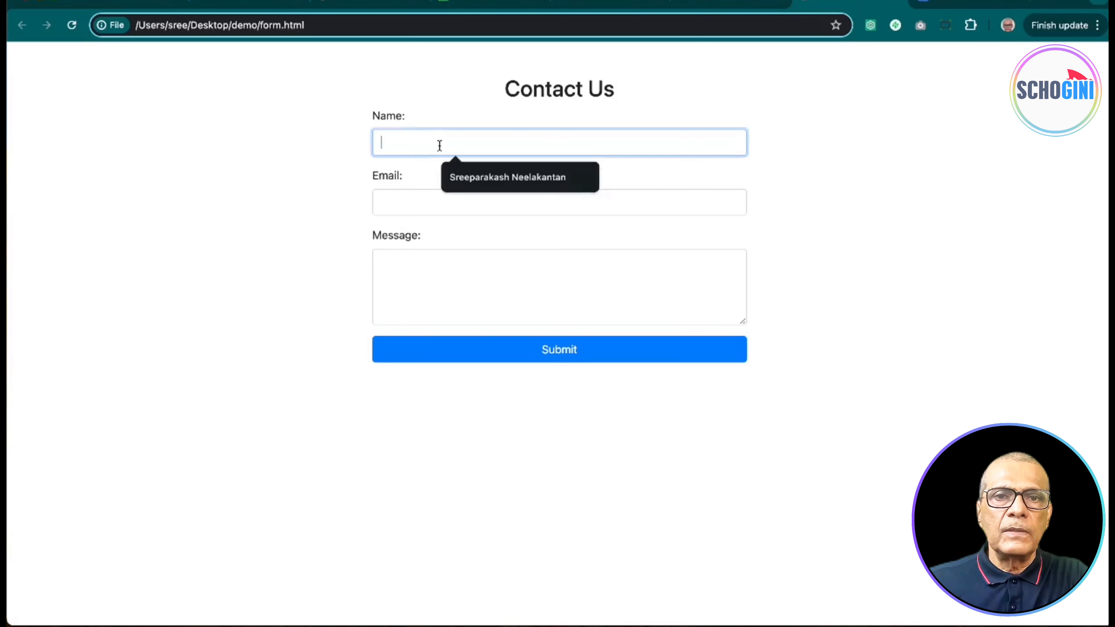
{"action": "left_click", "coordinate": [461, 180]}
{"action": "left_click", "coordinate": [438, 199]}
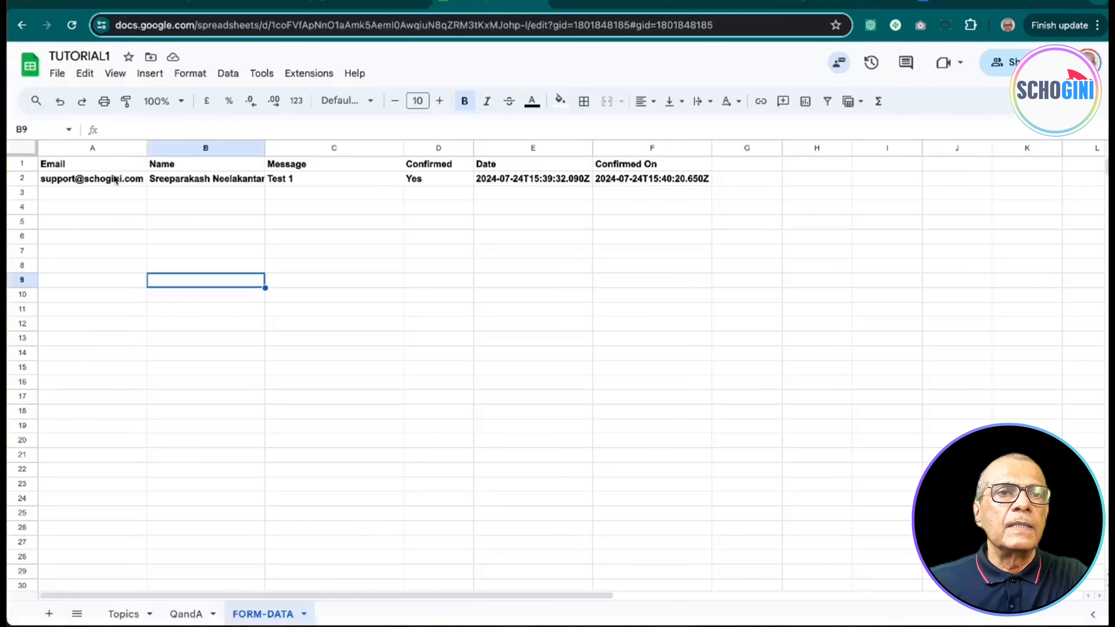
Step: Delete the earlier submission in row 2 of FORM-DATA, leaving only the header row
{"action": "left_click", "coordinate": [22, 178]}
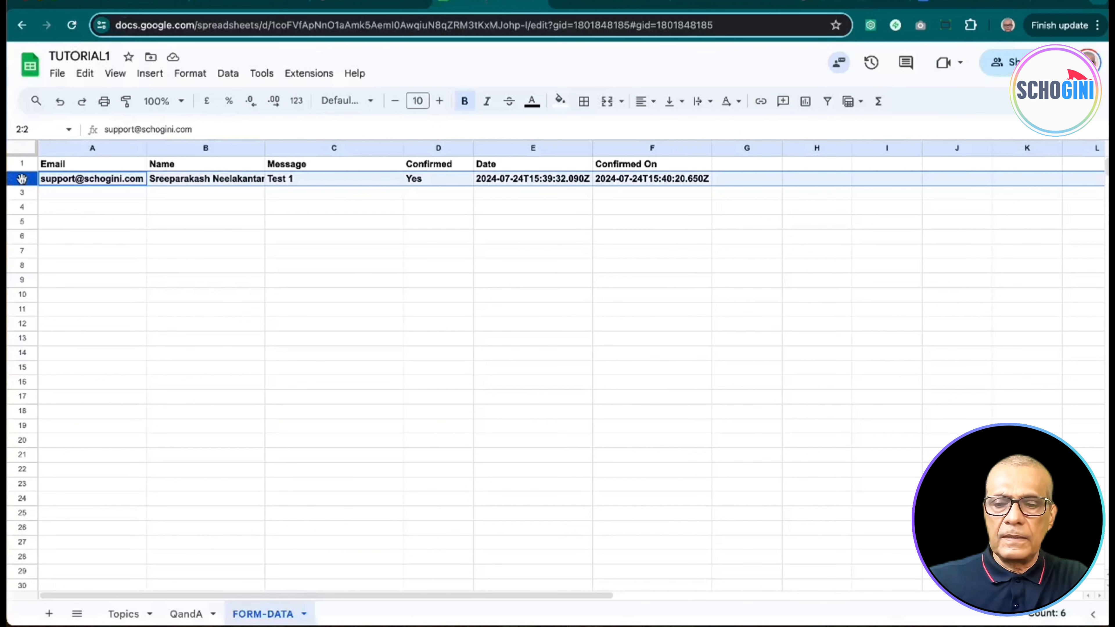
{"action": "key", "text": "Delete"}
{"action": "left_click", "coordinate": [293, 250]}
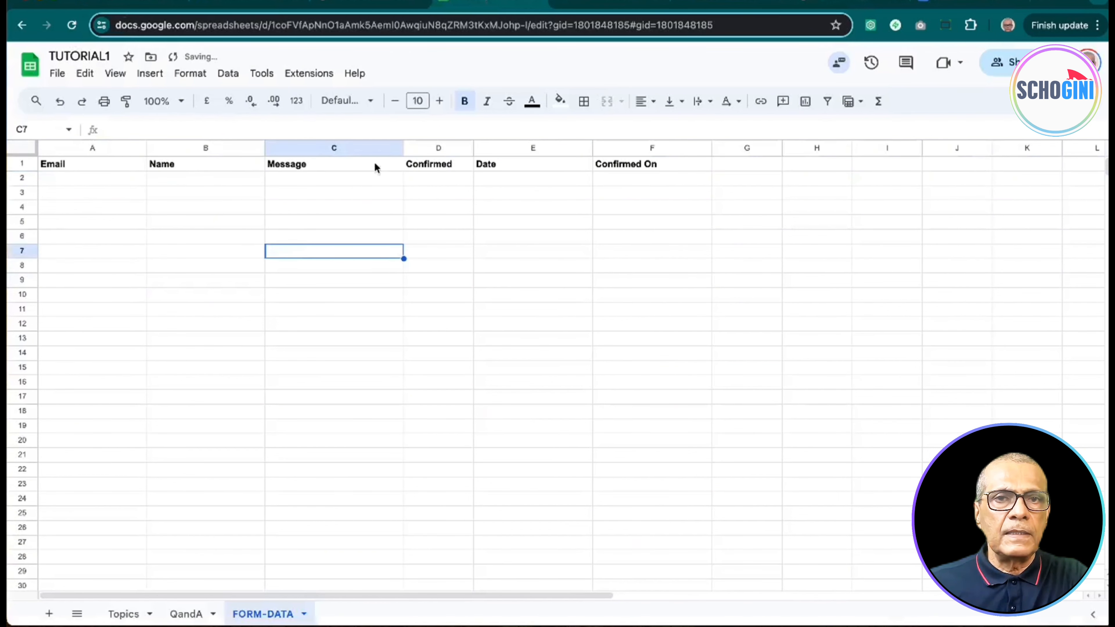
{"action": "left_click", "coordinate": [126, 2]}
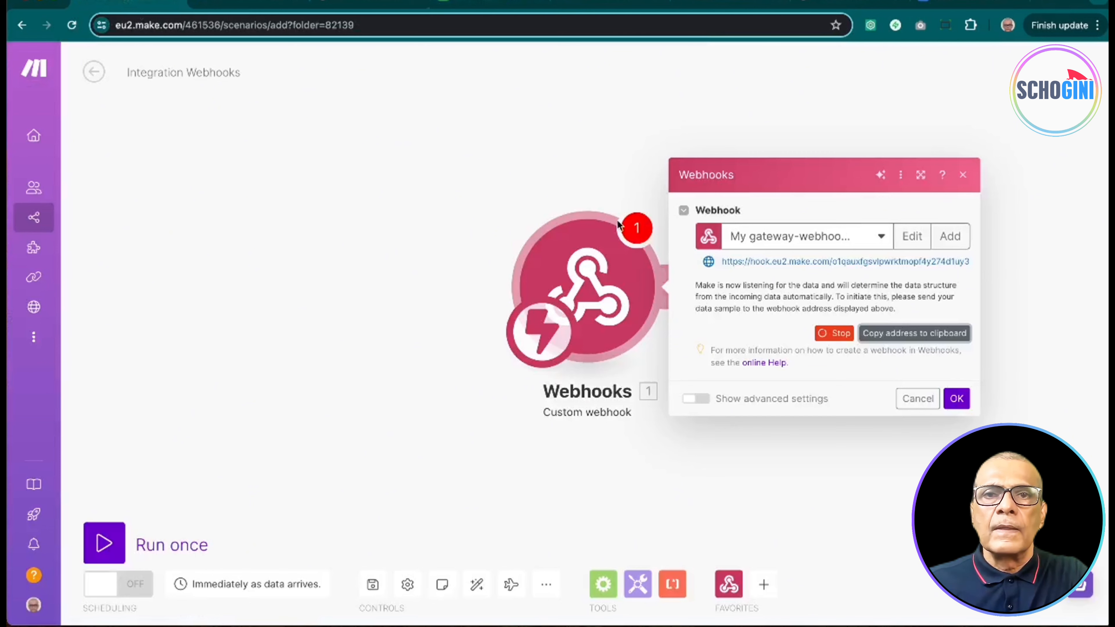
Step: Autofill the email, submit the form with message 'Test 2', and check the FORM-DATA sheet
{"action": "left_click", "coordinate": [813, 3]}
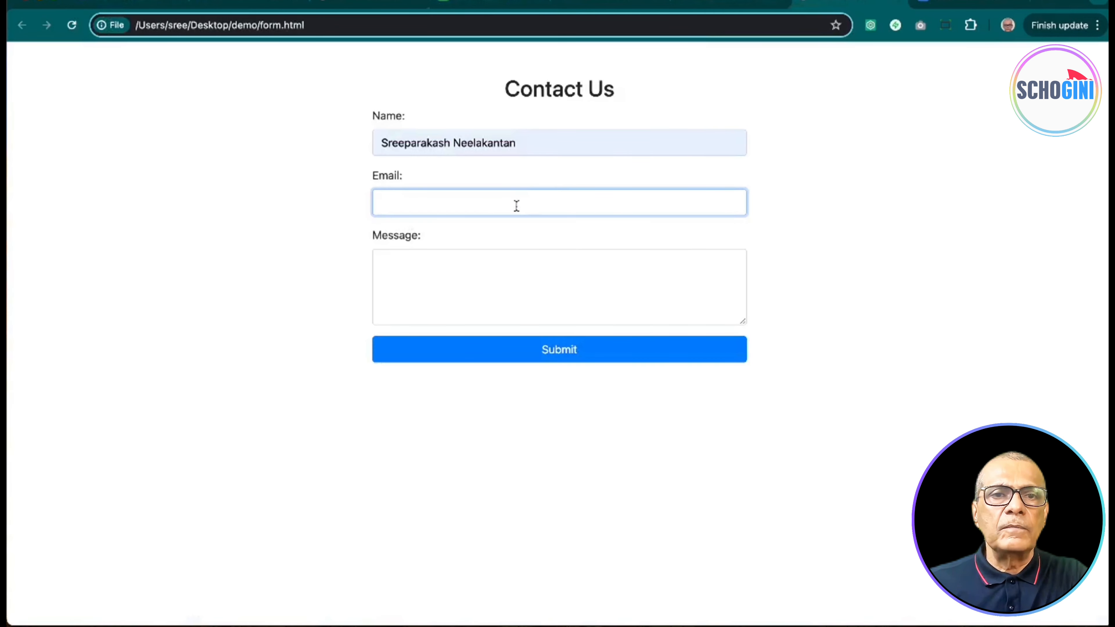
{"action": "left_click", "coordinate": [516, 205]}
{"action": "left_click", "coordinate": [508, 237]}
{"action": "left_click", "coordinate": [483, 282]}
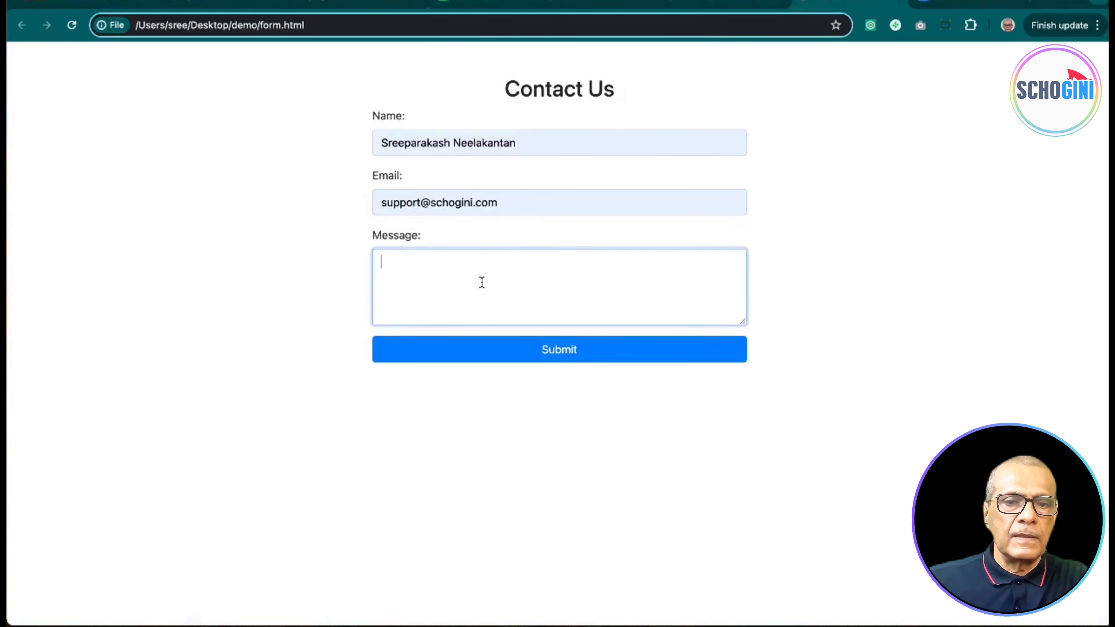
{"action": "type", "text": "Test 2"}
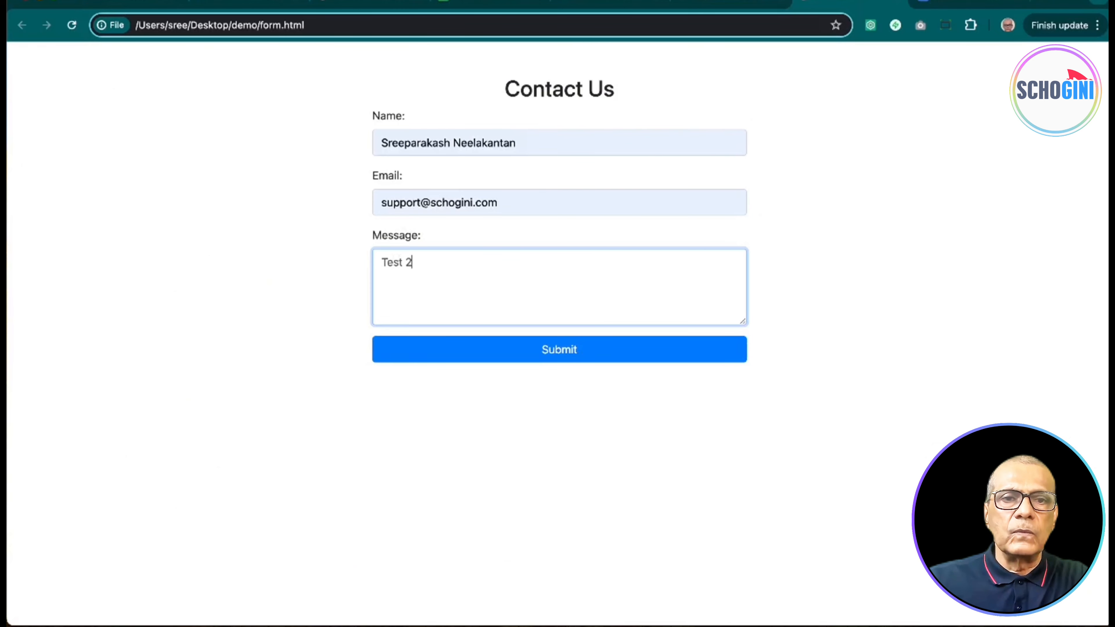
{"action": "left_click", "coordinate": [569, 353]}
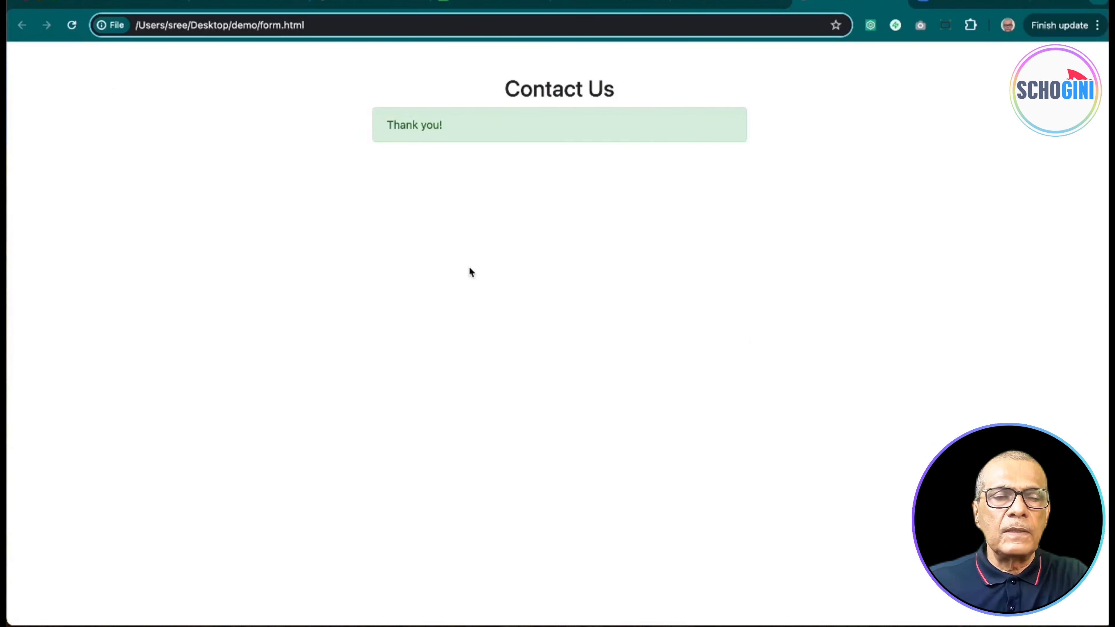
{"action": "left_click", "coordinate": [483, 2]}
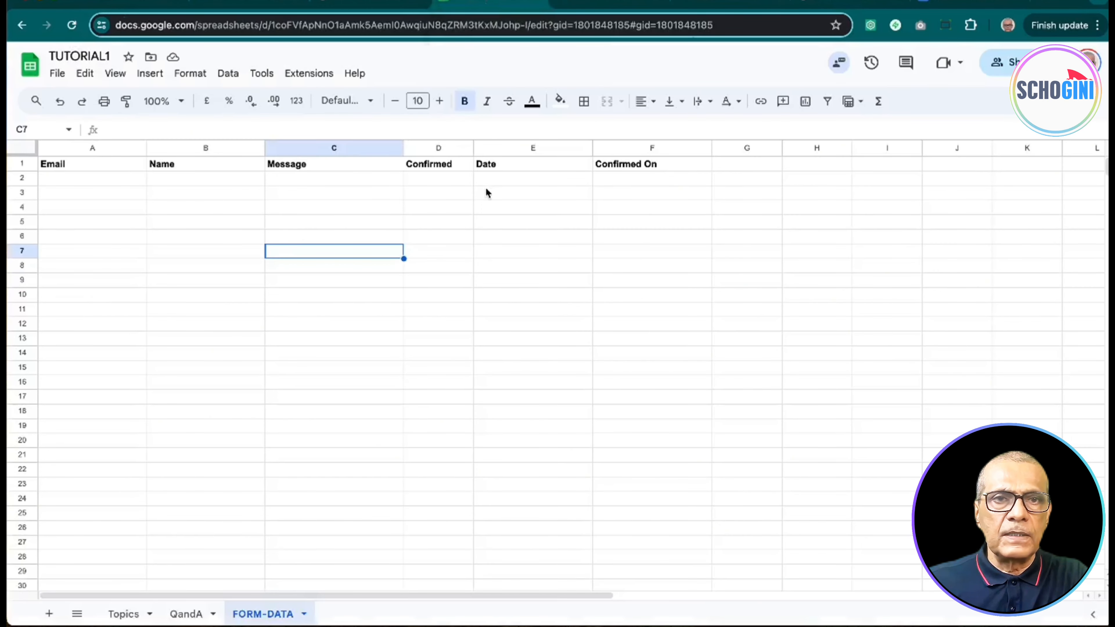
{"action": "left_click", "coordinate": [122, 3]}
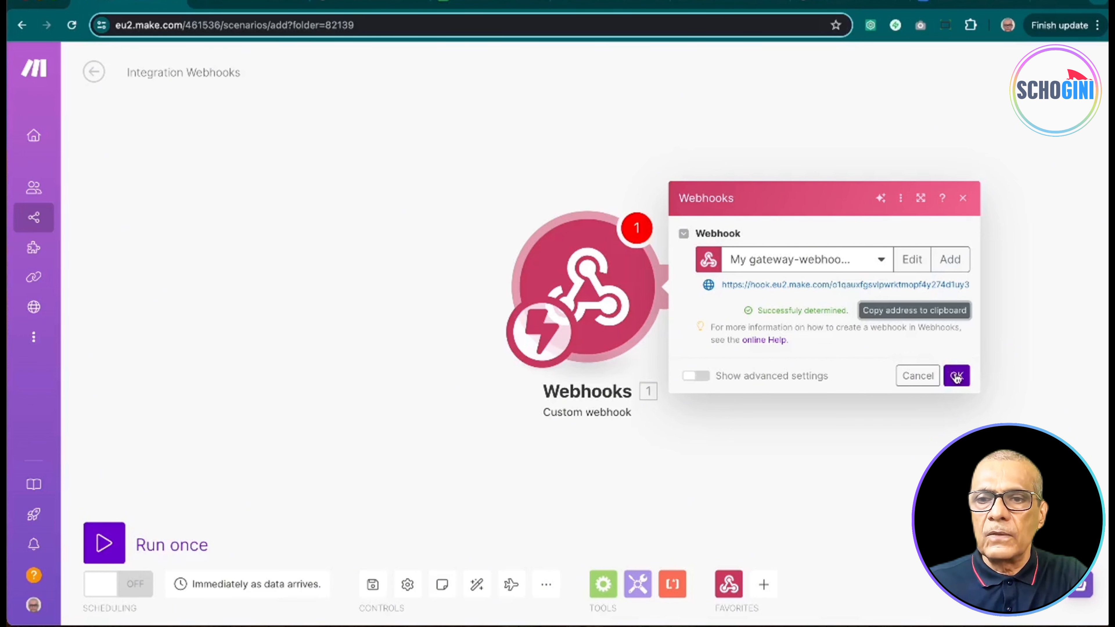
Step: Run the scenario once and refill the reloaded form with the saved name and email
{"action": "left_click", "coordinate": [956, 377]}
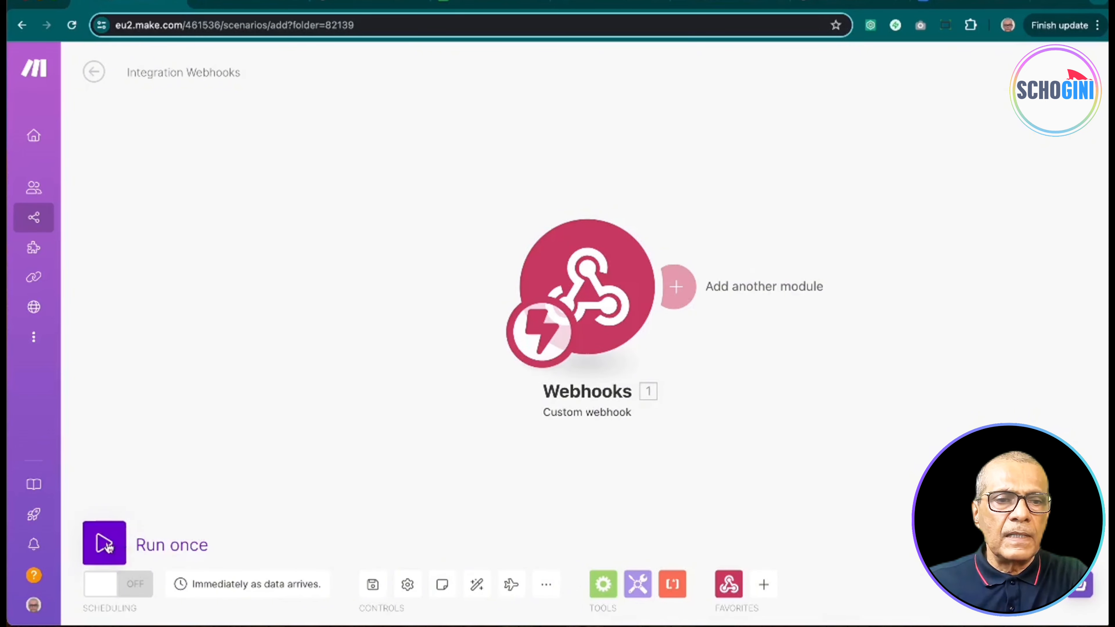
{"action": "left_click", "coordinate": [106, 544]}
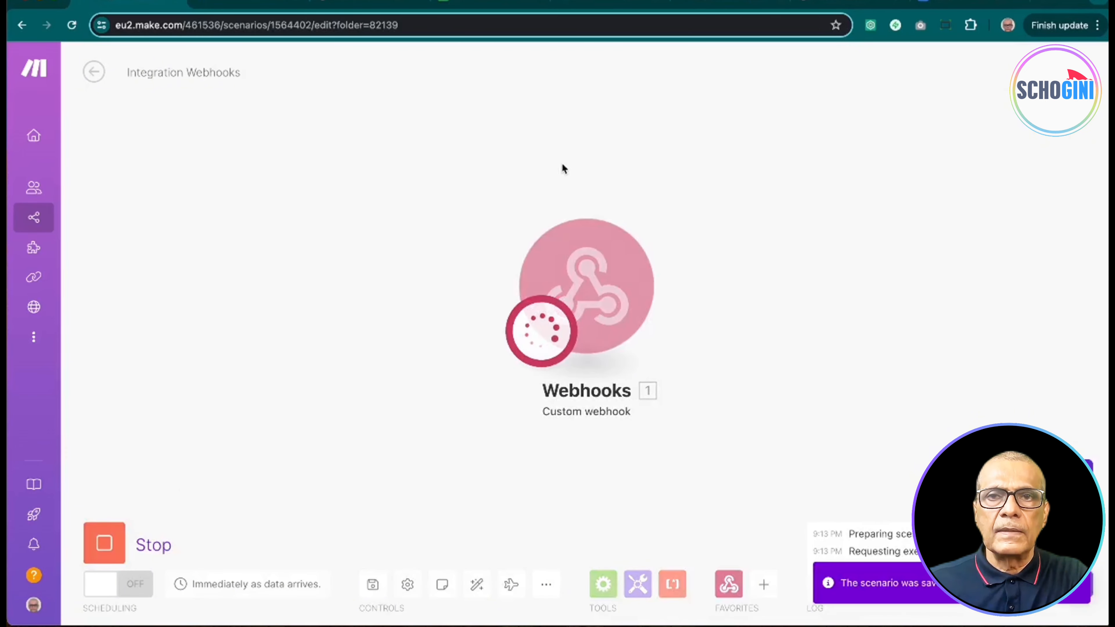
{"action": "left_click", "coordinate": [844, 3]}
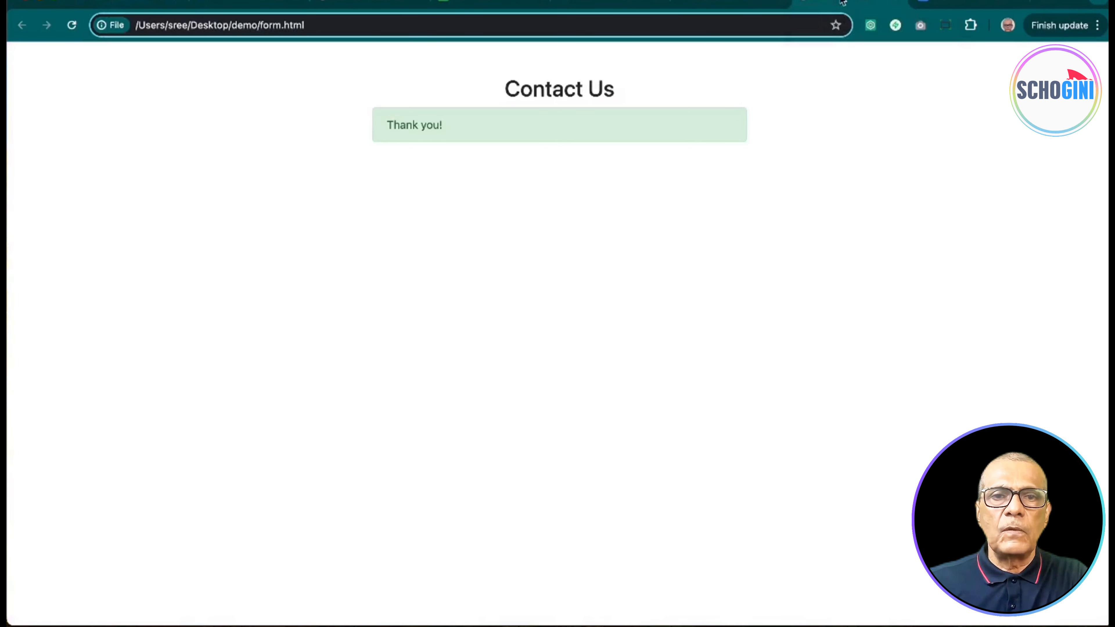
{"action": "left_click", "coordinate": [72, 25]}
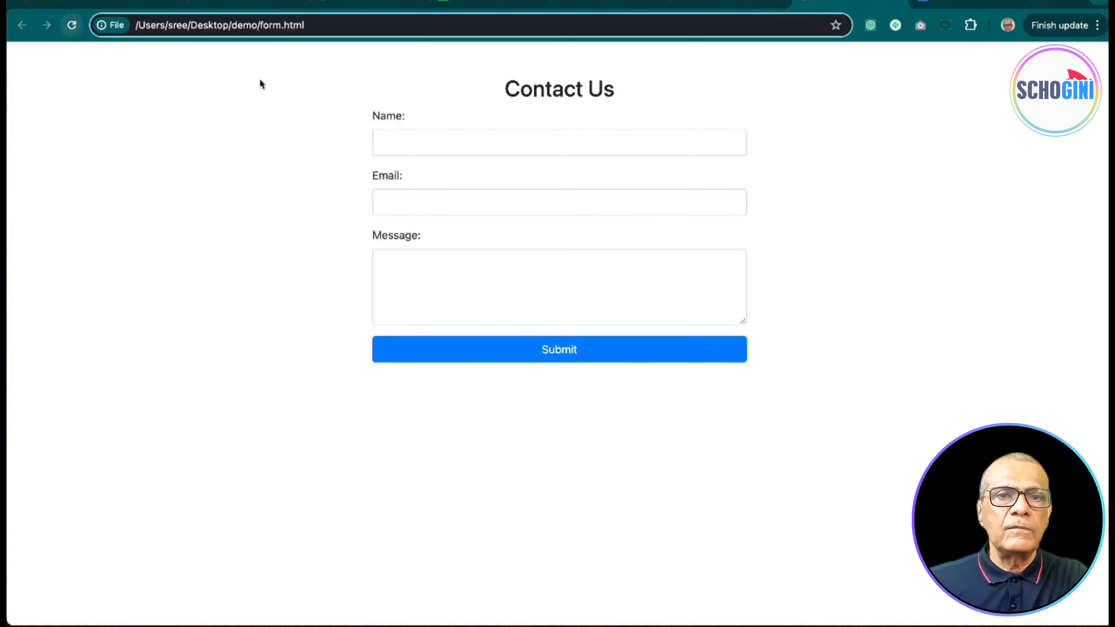
{"action": "left_click", "coordinate": [412, 137]}
{"action": "left_click", "coordinate": [473, 183]}
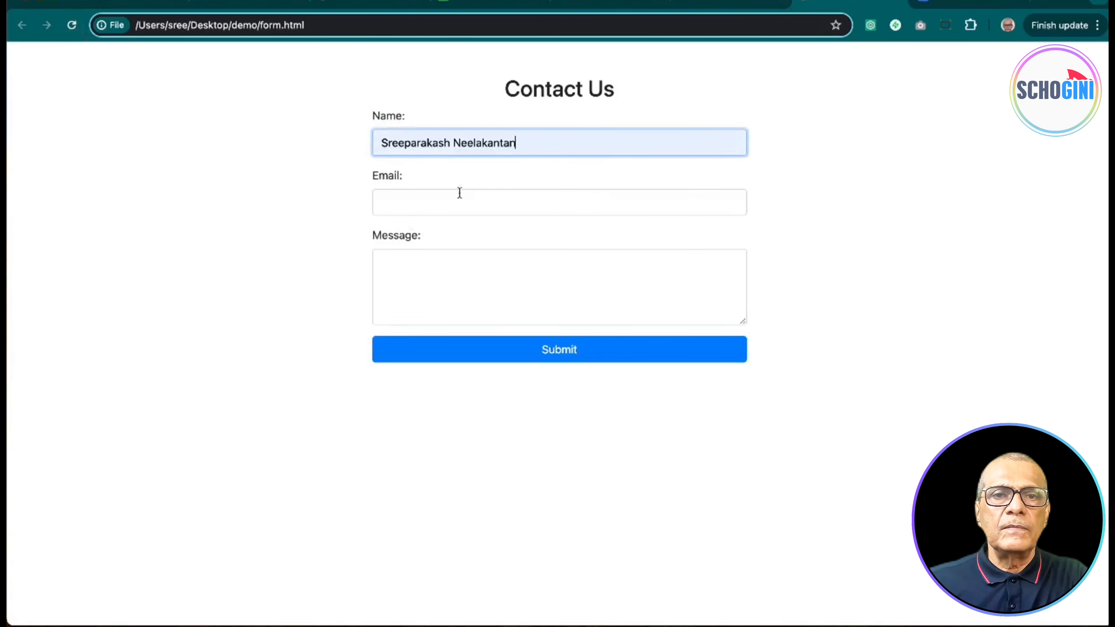
{"action": "left_click", "coordinate": [454, 200]}
{"action": "left_click", "coordinate": [472, 241]}
Step: Submit the message 'Test 3' and confirm the webhook received the bundle
{"action": "left_click", "coordinate": [461, 266]}
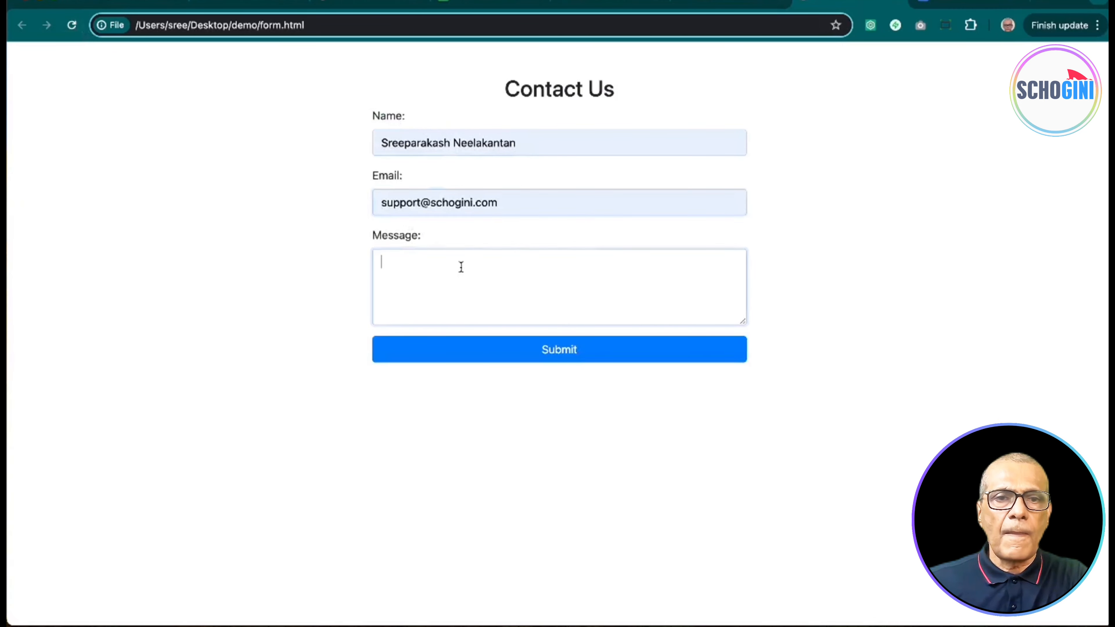
{"action": "type", "text": "Test 3"}
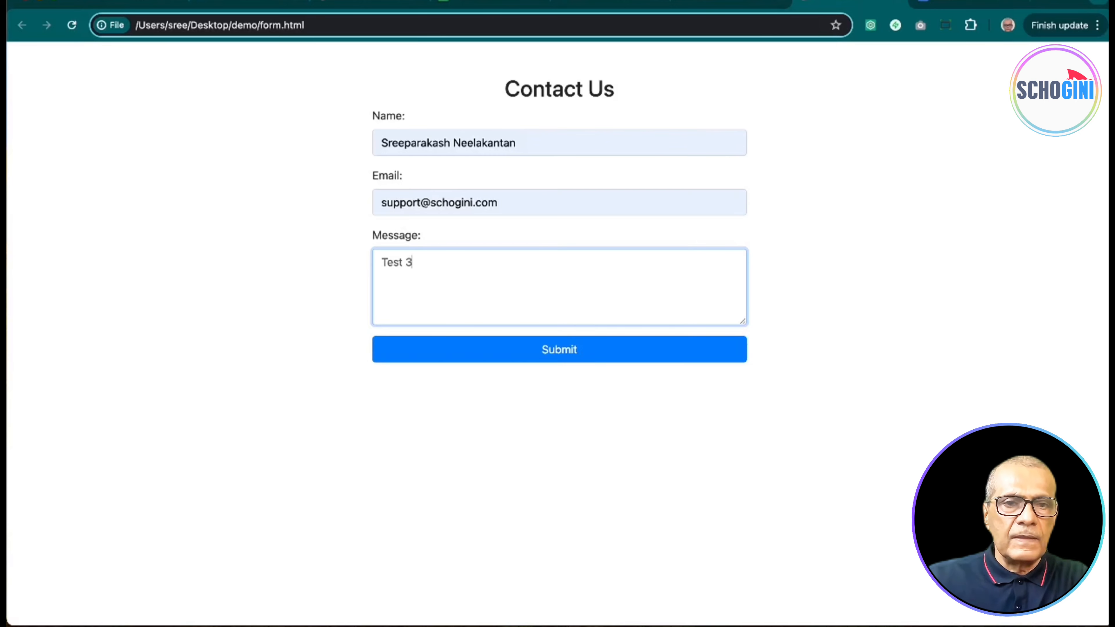
{"action": "left_click", "coordinate": [559, 354]}
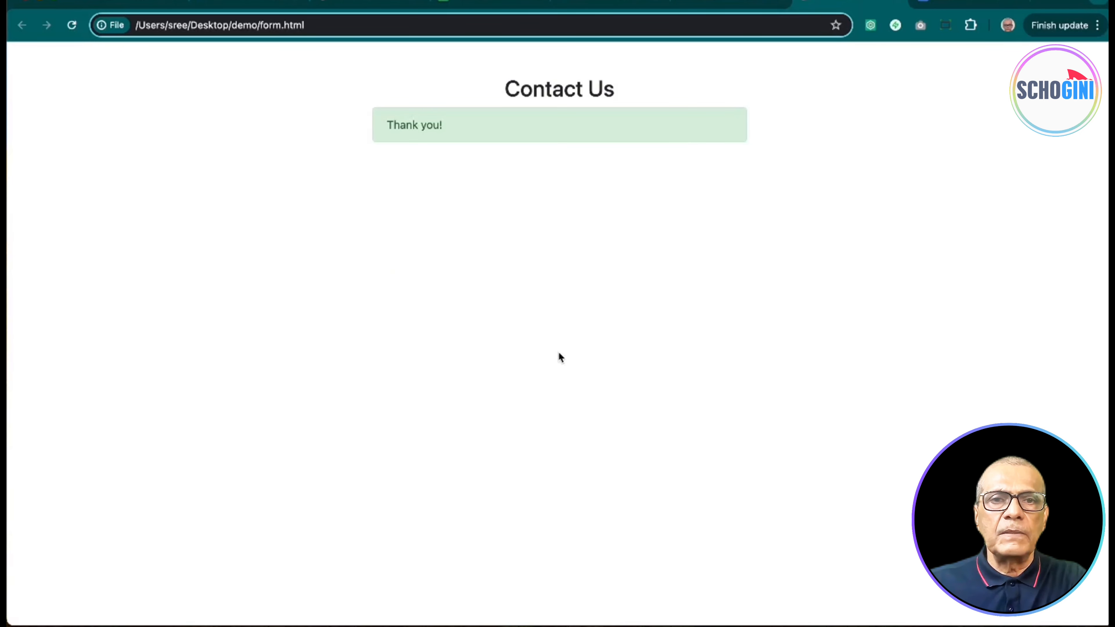
{"action": "left_click", "coordinate": [483, 4]}
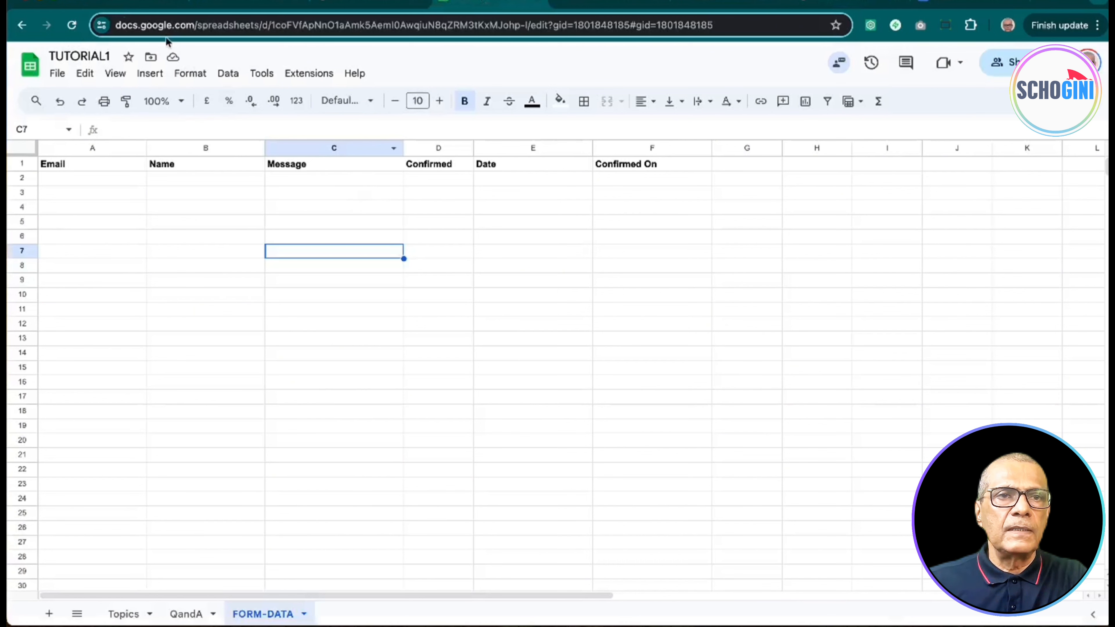
{"action": "left_click", "coordinate": [134, 2]}
{"action": "left_click", "coordinate": [628, 220]}
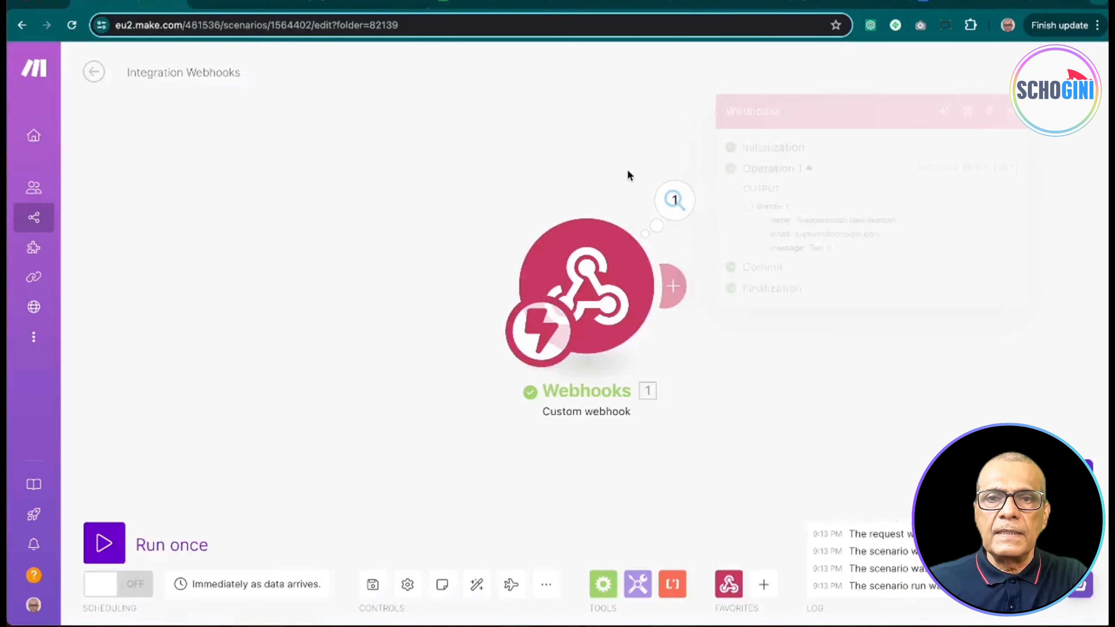
Step: Inspect the data the webhook received and move the Webhooks module to the left
{"action": "left_click", "coordinate": [676, 206]}
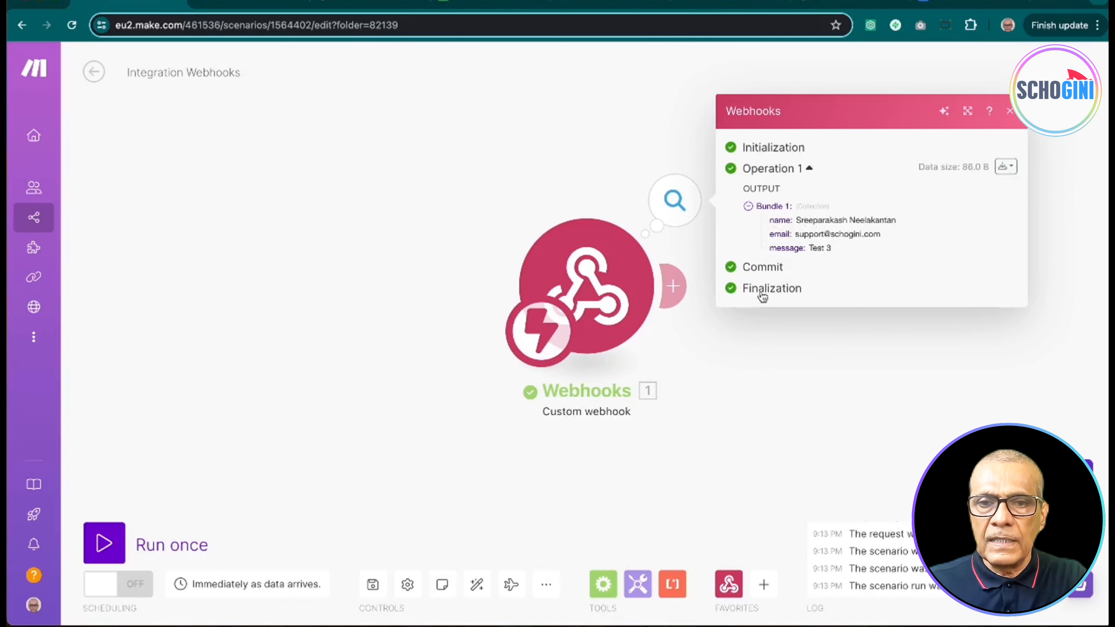
{"action": "left_click", "coordinate": [781, 376]}
{"action": "left_click_drag", "start_coordinate": [611, 293], "coordinate": [234, 273]}
Step: Add a Google Sheets 'Add a Row' module after the Webhooks trigger
{"action": "left_click", "coordinate": [295, 268]}
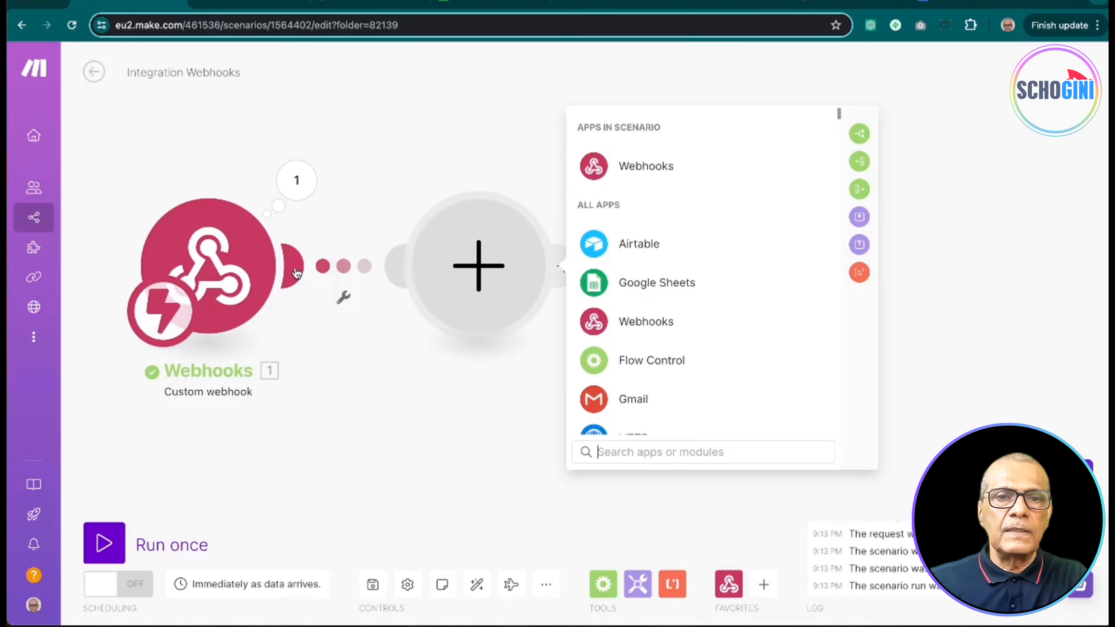
{"action": "left_click", "coordinate": [655, 284]}
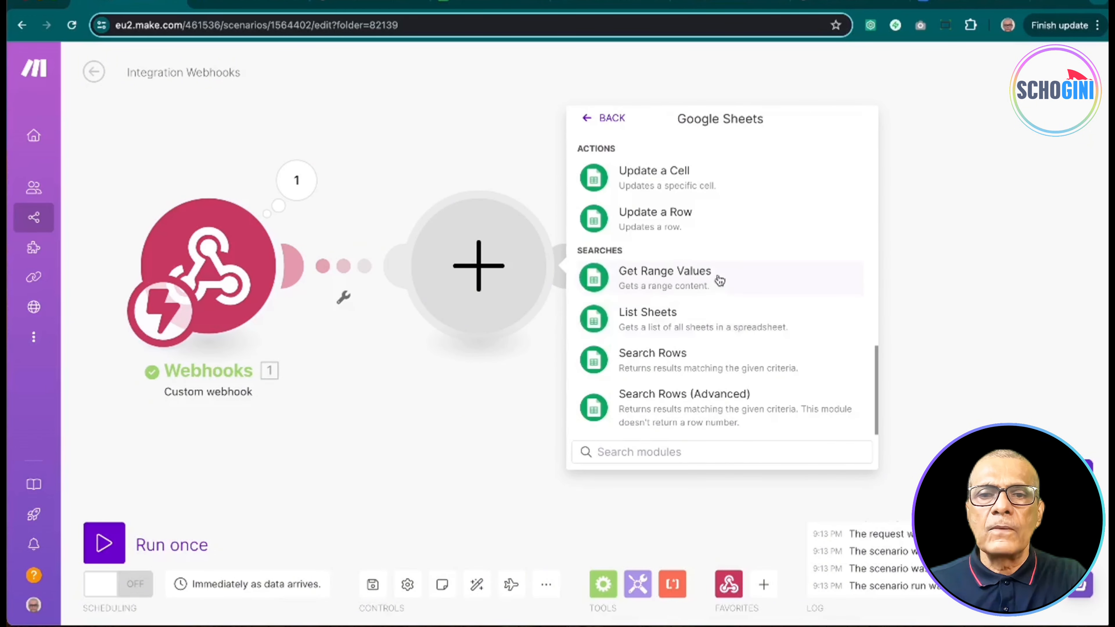
{"action": "scroll", "coordinate": [719, 279], "scroll_direction": "up", "scroll_amount": 10}
{"action": "scroll", "coordinate": [701, 343], "scroll_direction": "down", "scroll_amount": 5}
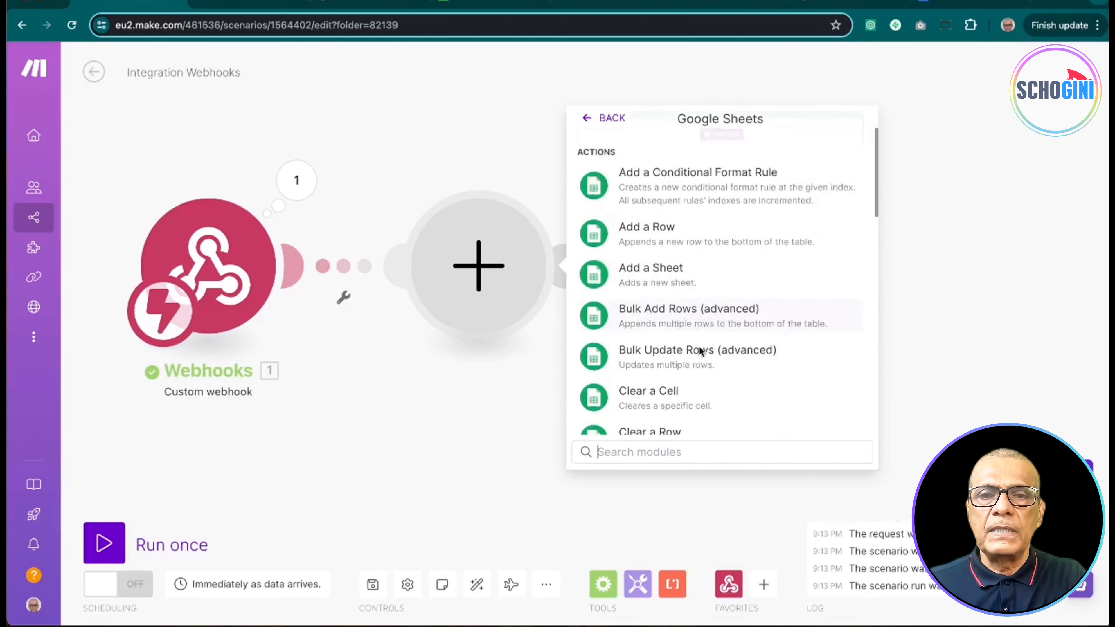
{"action": "scroll", "coordinate": [701, 352], "scroll_direction": "up", "scroll_amount": 4}
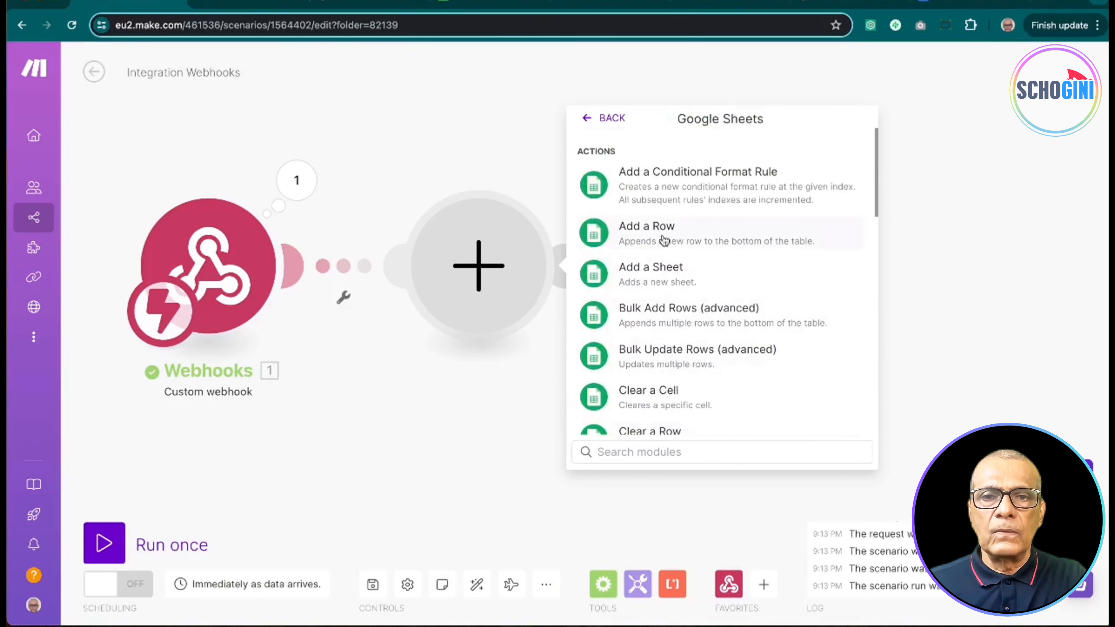
{"action": "left_click", "coordinate": [662, 240]}
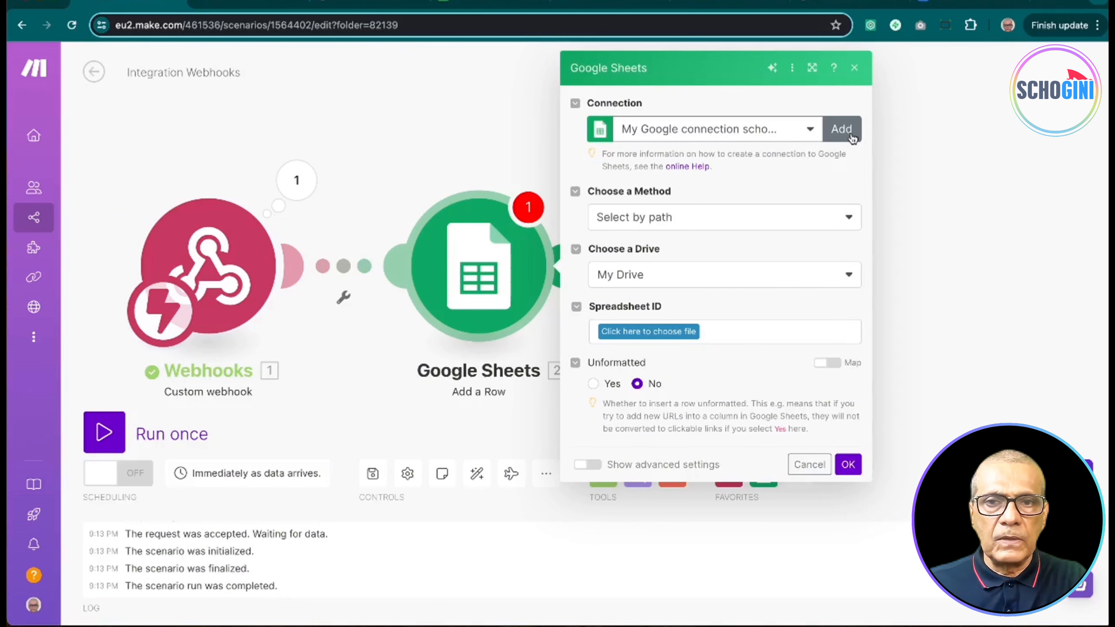
Step: Point Add a Row at the TUTORIAL1 spreadsheet, found via Select from all, and its FORM-DATA sheet
{"action": "left_click", "coordinate": [822, 217]}
{"action": "left_click", "coordinate": [761, 270]}
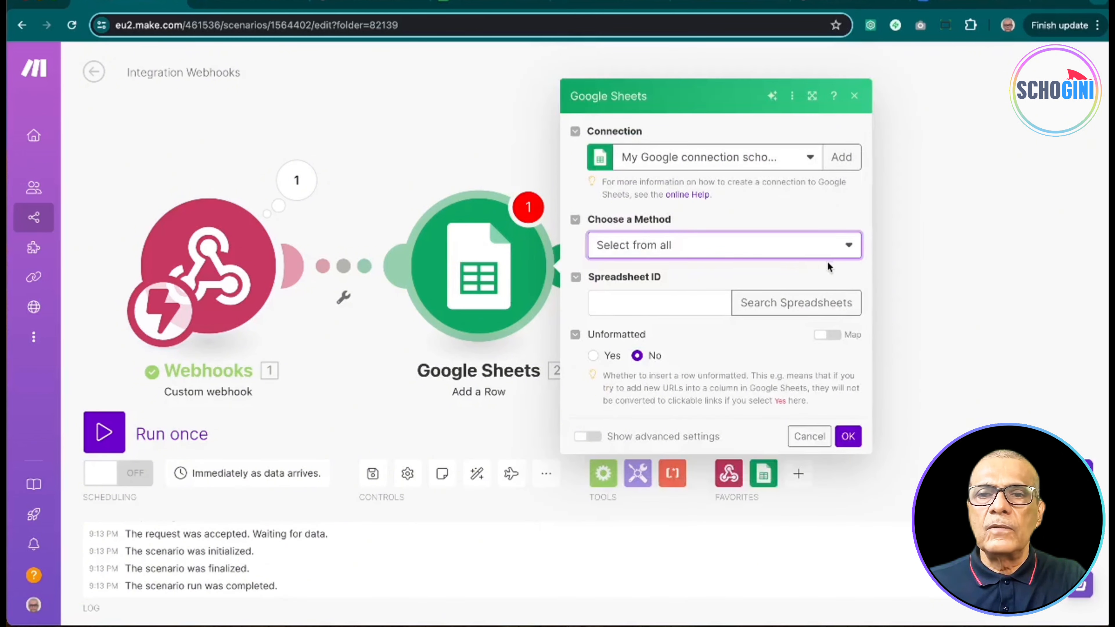
{"action": "left_click", "coordinate": [816, 303]}
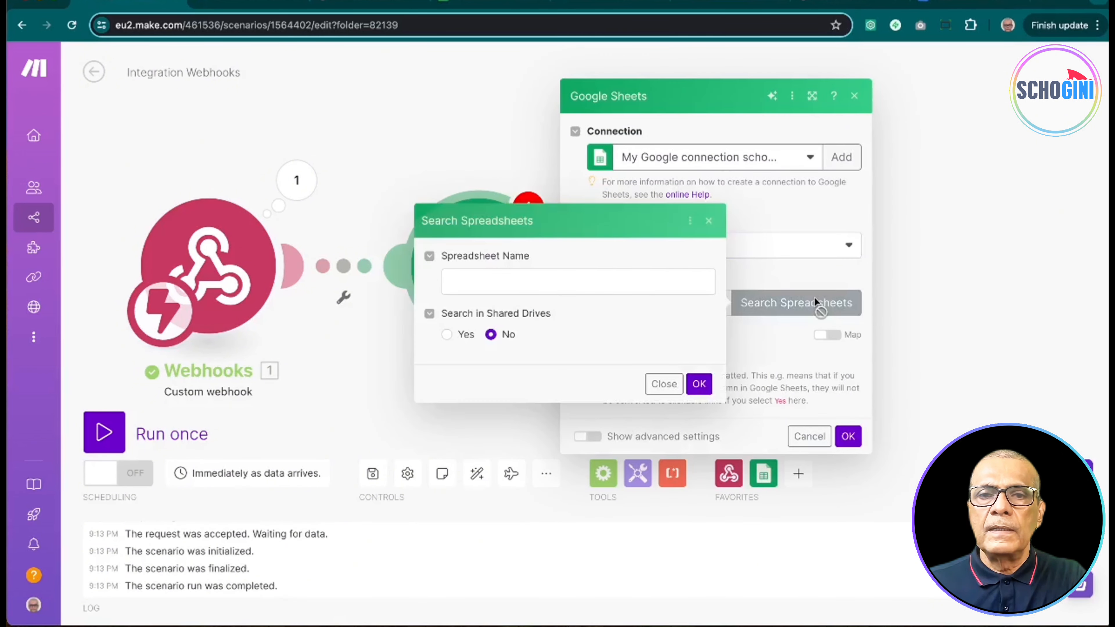
{"action": "left_click", "coordinate": [609, 281]}
{"action": "left_click", "coordinate": [557, 316]}
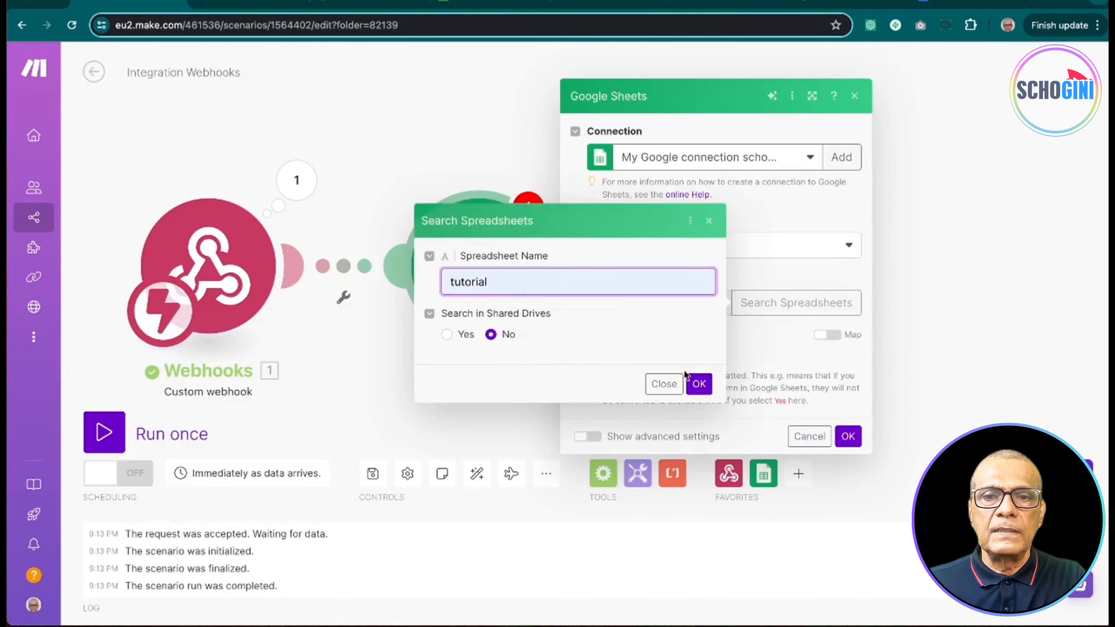
{"action": "left_click", "coordinate": [695, 381]}
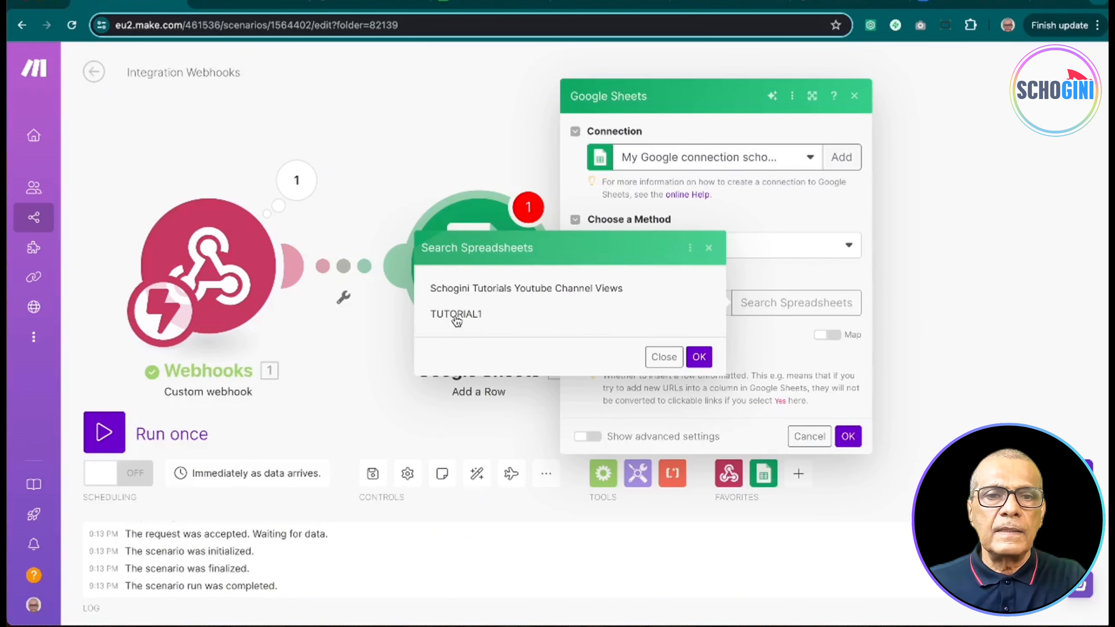
{"action": "left_click", "coordinate": [456, 315]}
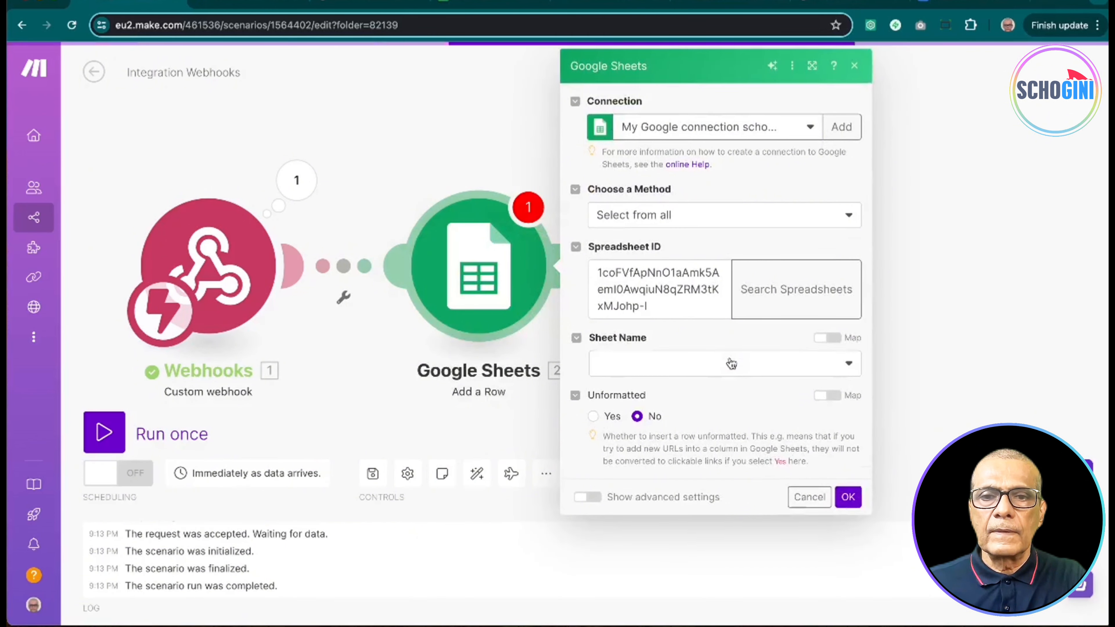
{"action": "left_click", "coordinate": [778, 368]}
{"action": "left_click", "coordinate": [637, 435]}
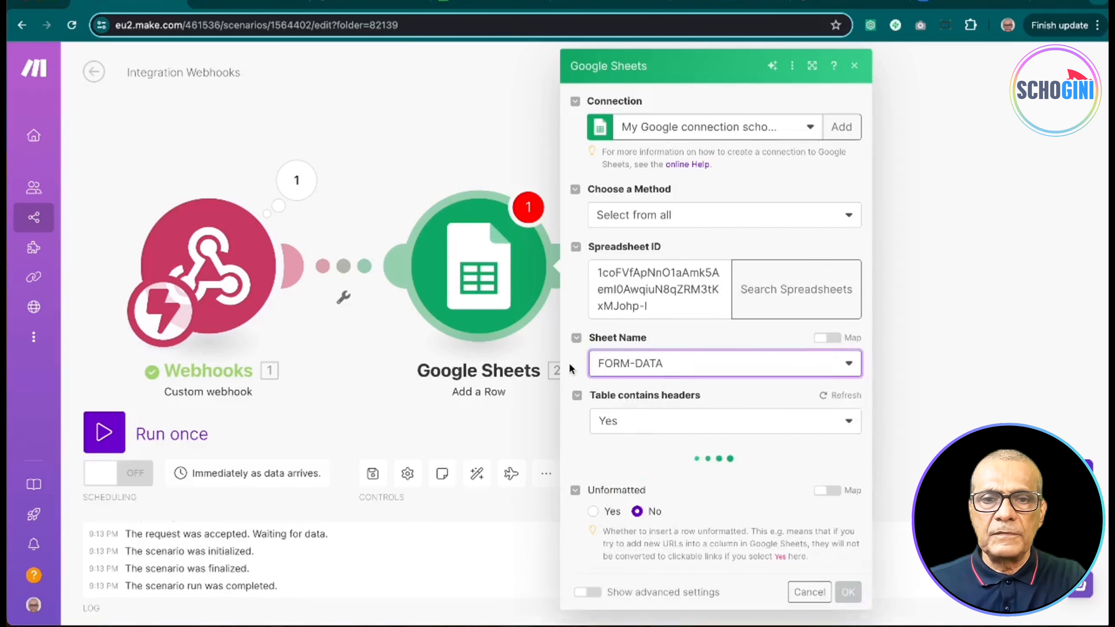
{"action": "left_click_drag", "start_coordinate": [569, 364], "coordinate": [570, 335]}
Step: Map the webhook's email, name and message into columns A, B and C
{"action": "left_click", "coordinate": [570, 335]}
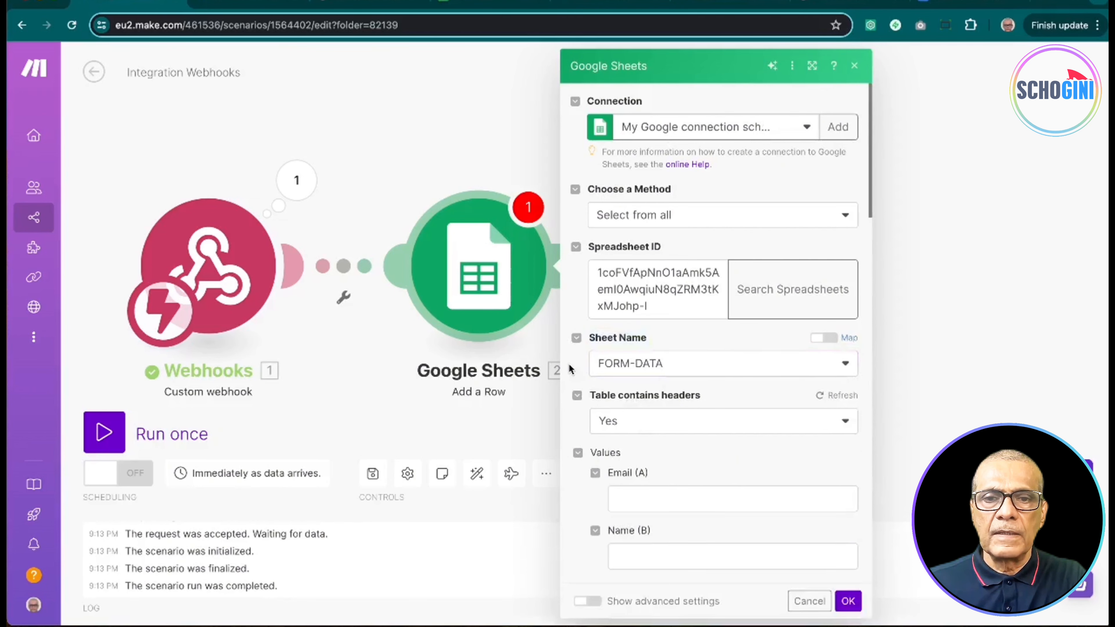
{"action": "scroll", "coordinate": [665, 453], "scroll_direction": "down", "scroll_amount": 5}
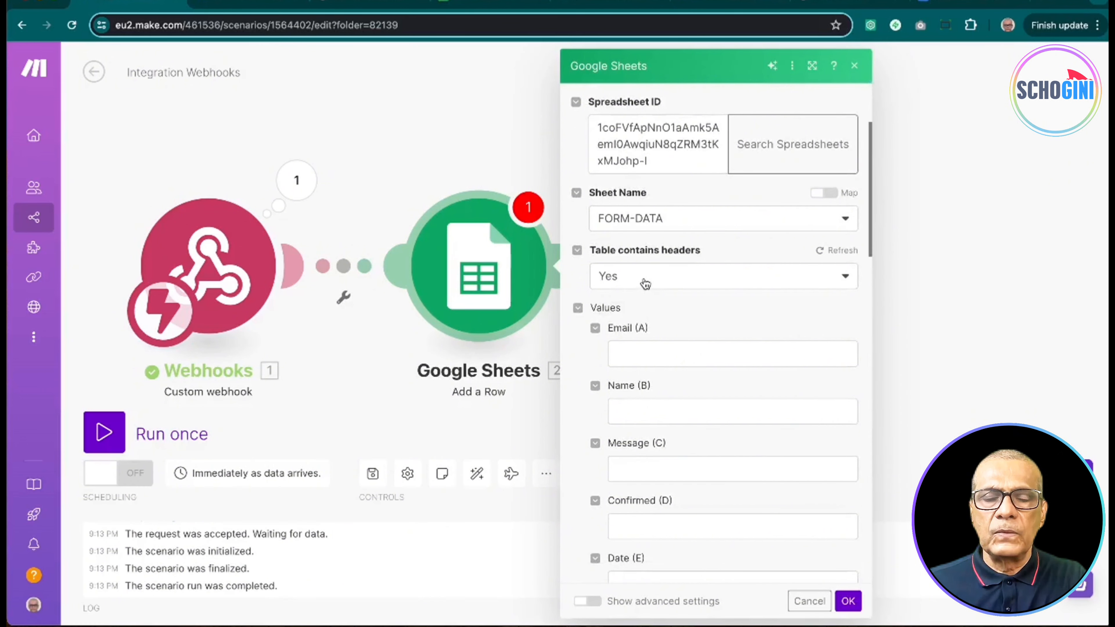
{"action": "left_click", "coordinate": [671, 354]}
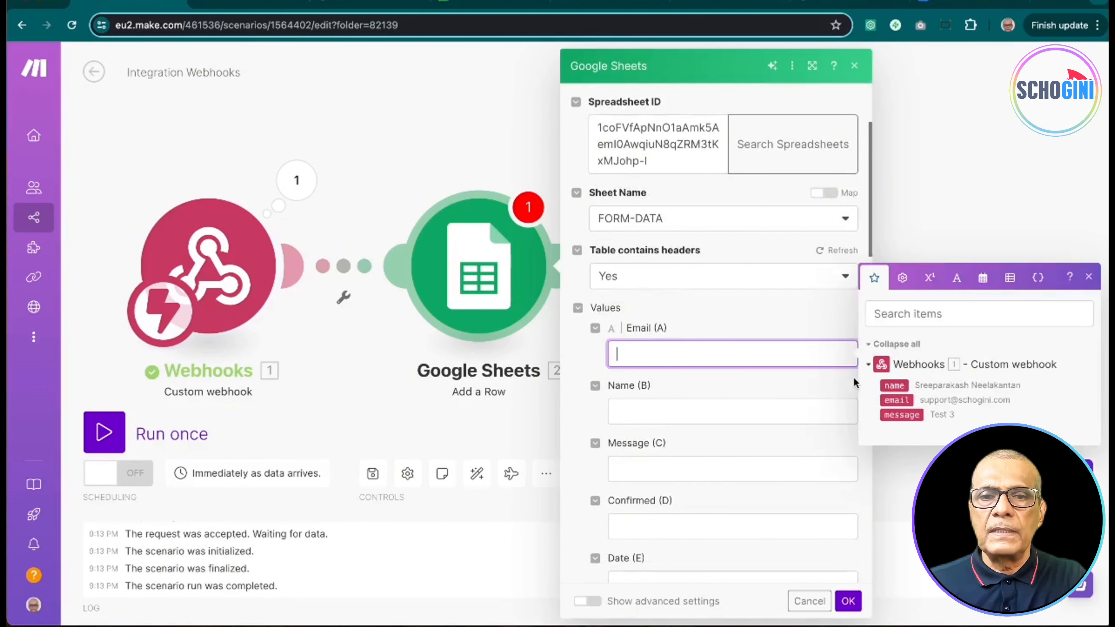
{"action": "left_click", "coordinate": [896, 400]}
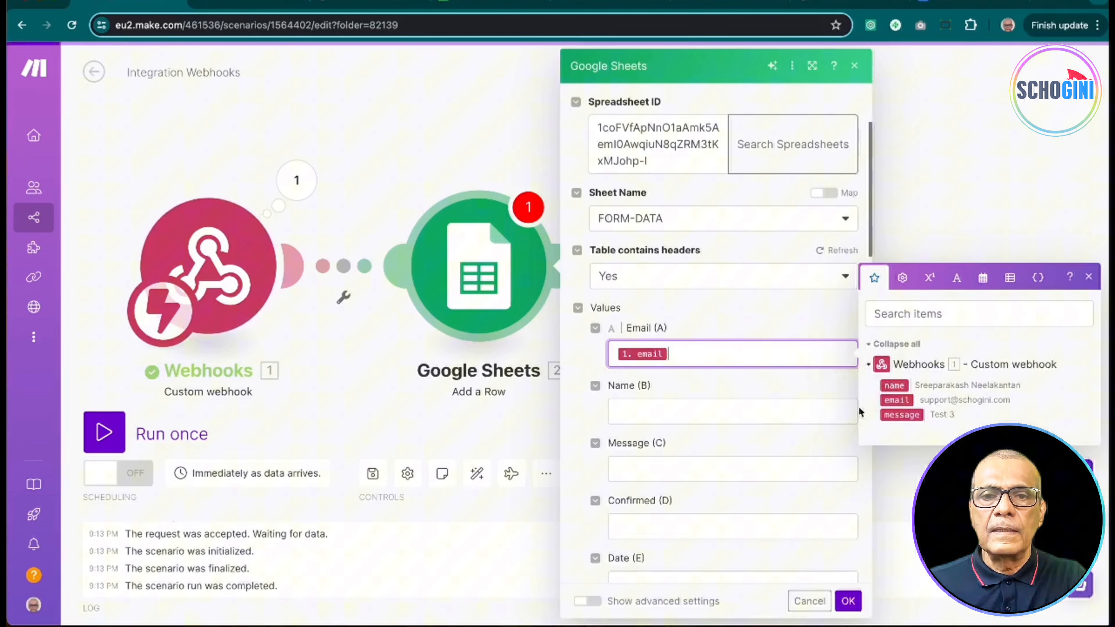
{"action": "left_click", "coordinate": [789, 420]}
{"action": "left_click", "coordinate": [894, 444]}
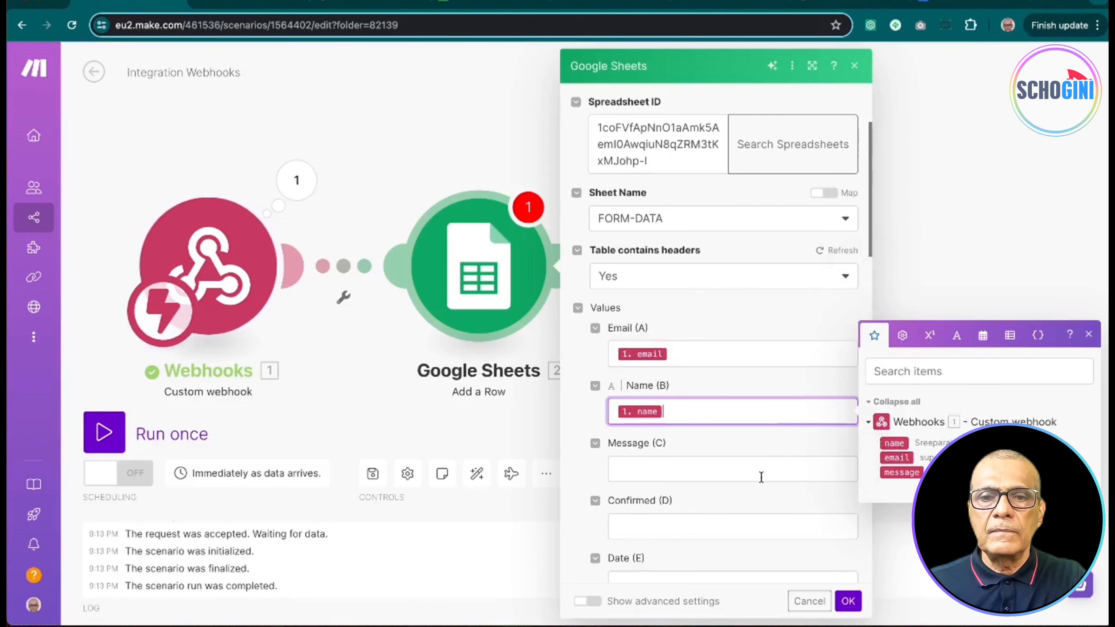
{"action": "left_click", "coordinate": [764, 472]}
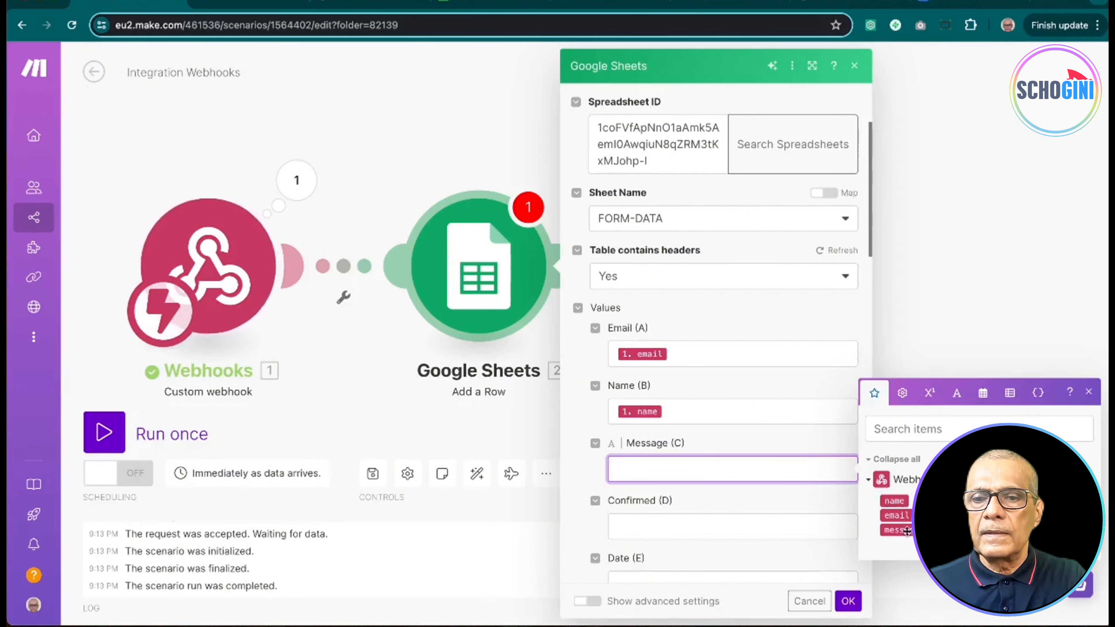
{"action": "left_click", "coordinate": [896, 531]}
Step: Set Confirmed (D) to 'No' and Date (E) to now, then confirm the module
{"action": "left_click", "coordinate": [715, 527]}
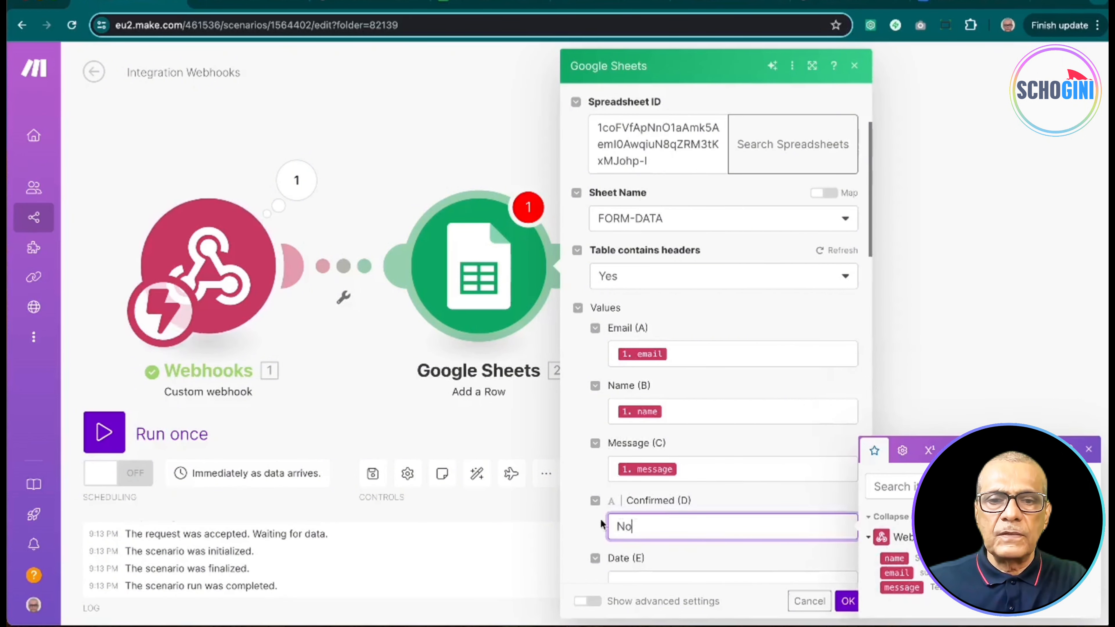
{"action": "scroll", "coordinate": [587, 535], "scroll_direction": "down", "scroll_amount": 3}
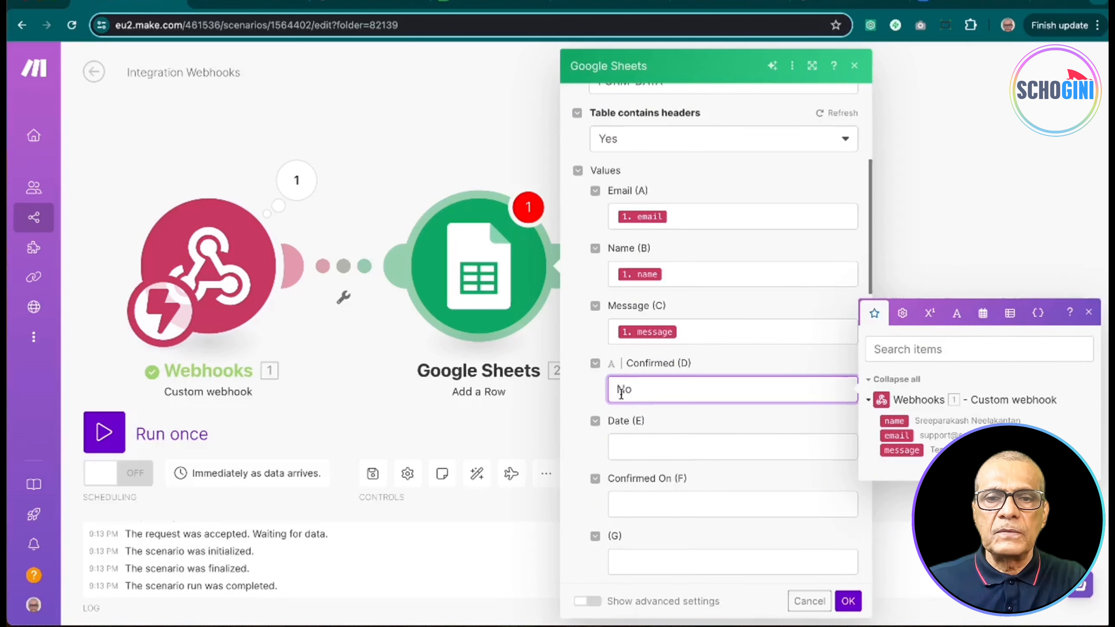
{"action": "left_click", "coordinate": [648, 445]}
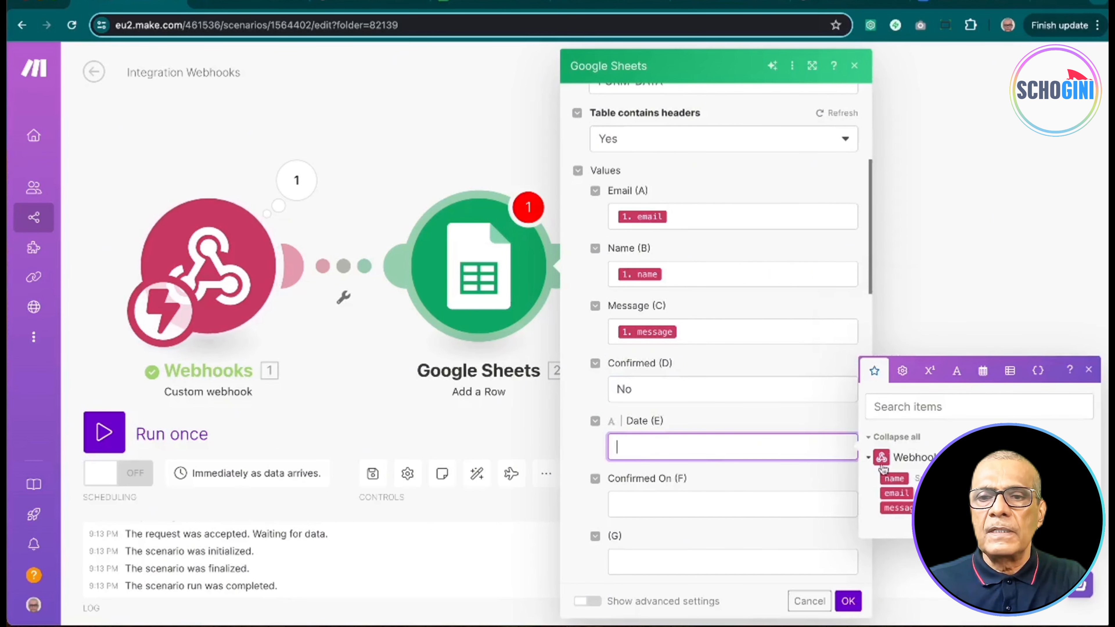
{"action": "left_click", "coordinate": [982, 370]}
{"action": "left_click", "coordinate": [889, 519]}
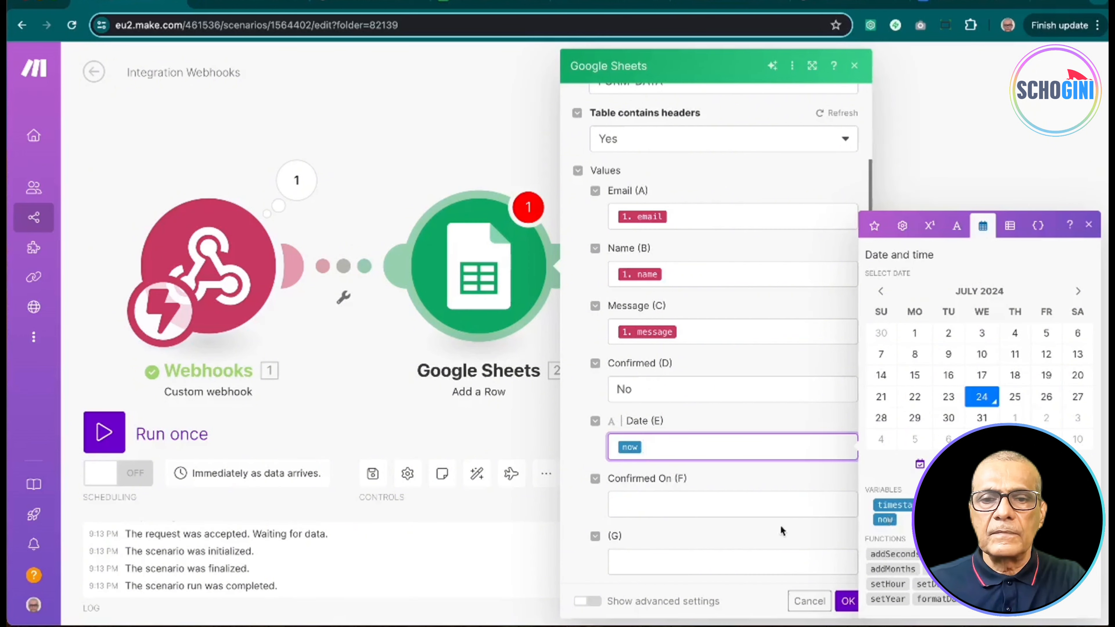
{"action": "left_click", "coordinate": [846, 603]}
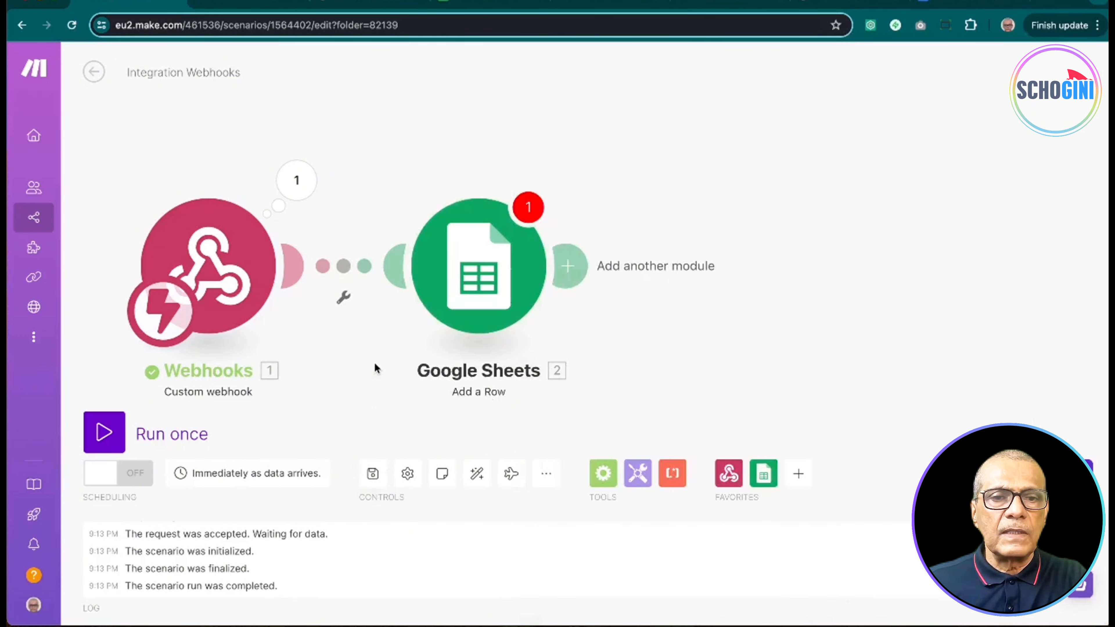
Step: Add a filter on the link requiring the webhook name and email to exist
{"action": "left_click", "coordinate": [345, 272]}
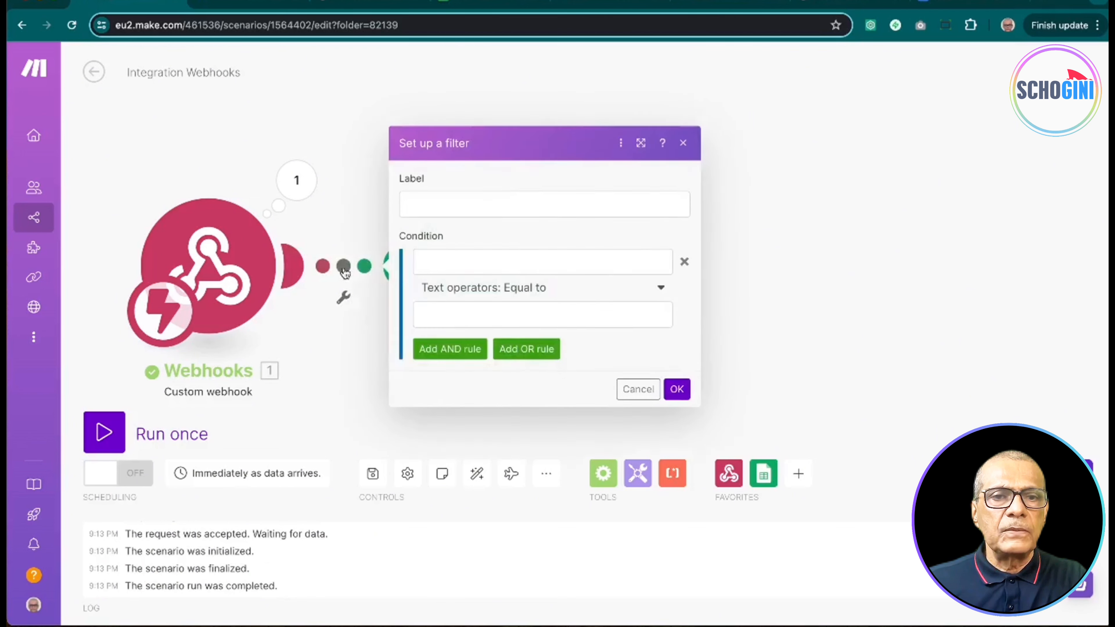
{"action": "left_click", "coordinate": [444, 257]}
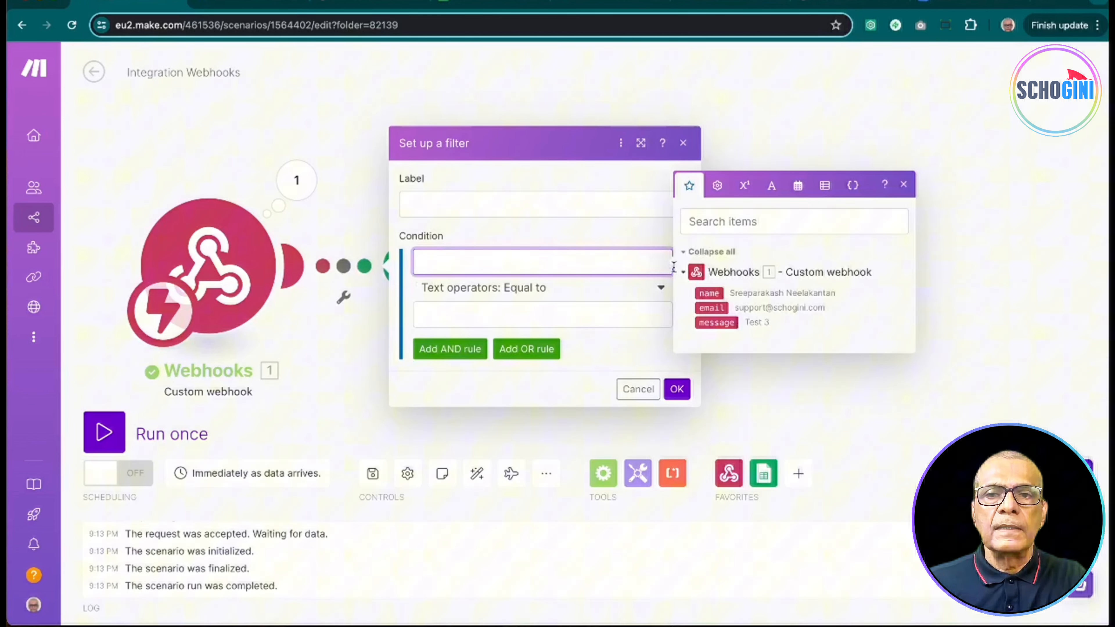
{"action": "left_click", "coordinate": [714, 294]}
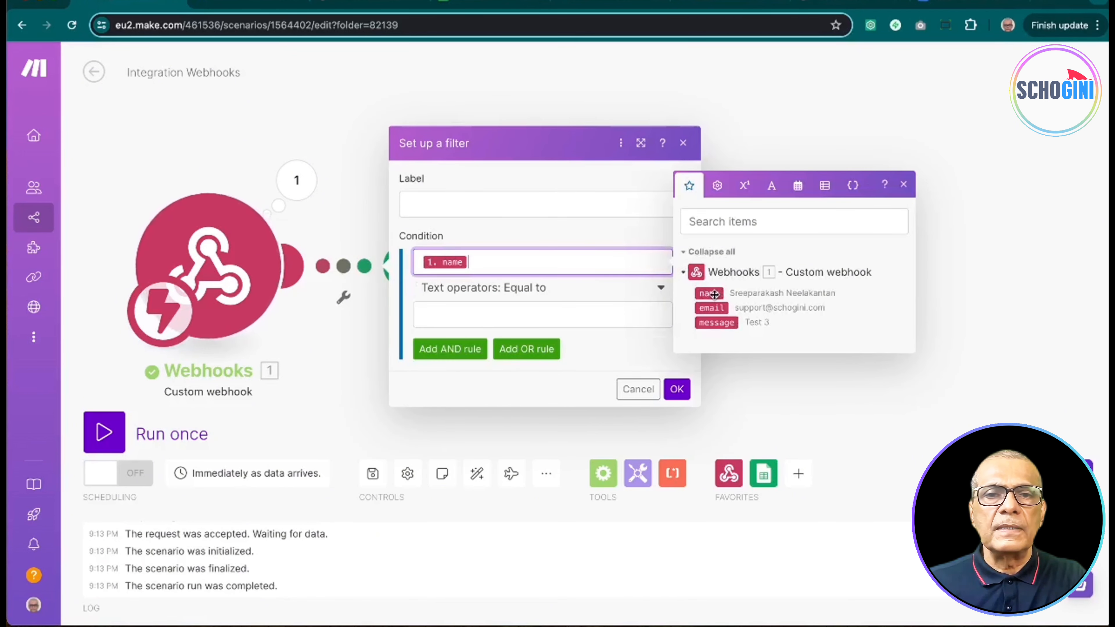
{"action": "left_click", "coordinate": [619, 289]}
{"action": "left_click", "coordinate": [504, 351]}
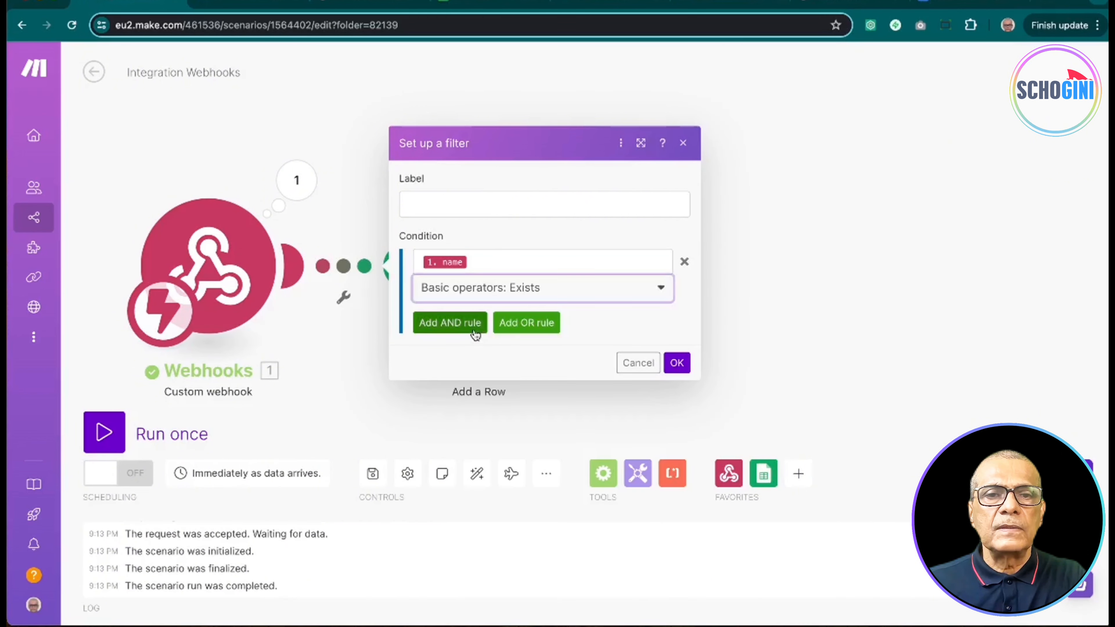
{"action": "left_click", "coordinate": [452, 324]}
{"action": "left_click", "coordinate": [718, 353]}
{"action": "left_click", "coordinate": [505, 328]}
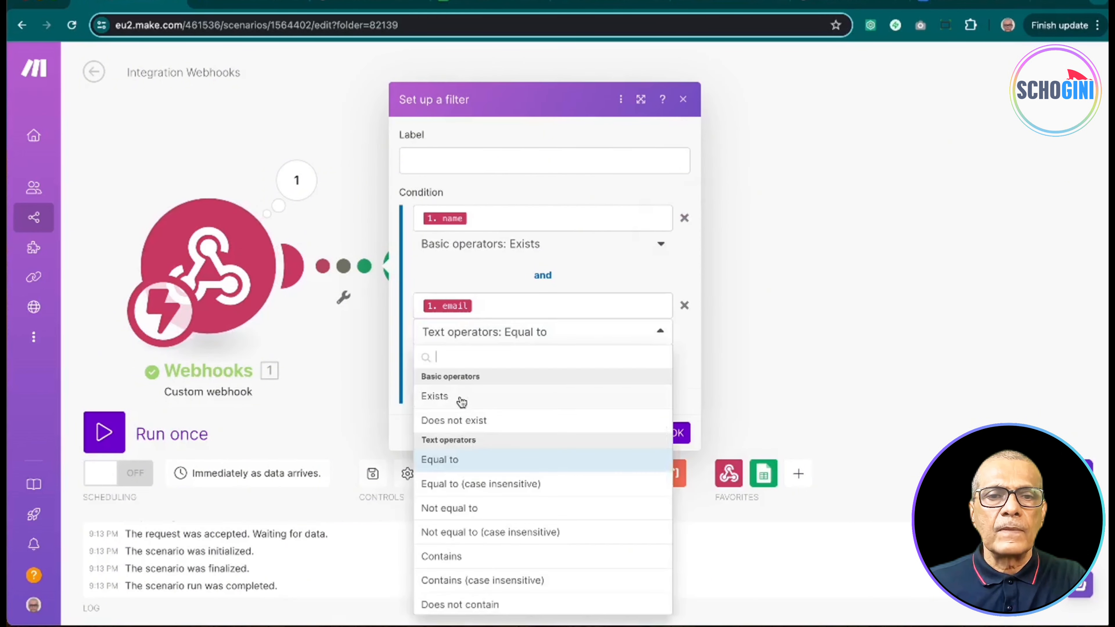
{"action": "left_click", "coordinate": [458, 398]}
Step: Add a third AND rule requiring the message to exist and confirm the filter
{"action": "left_click", "coordinate": [468, 377]}
{"action": "left_click", "coordinate": [569, 367]}
{"action": "left_click", "coordinate": [714, 416]}
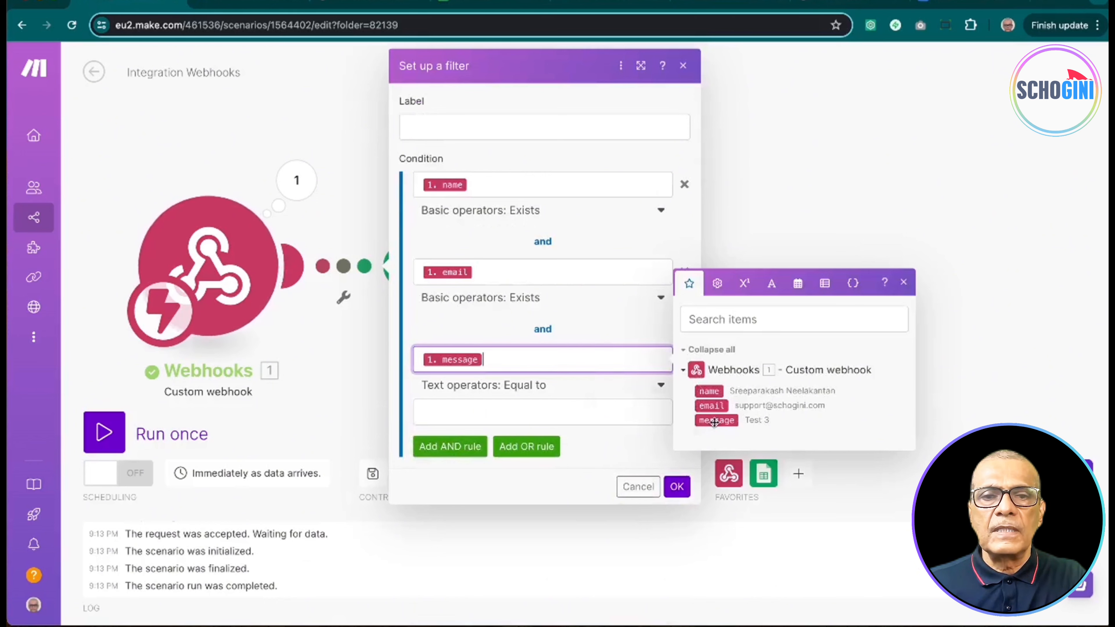
{"action": "left_click", "coordinate": [483, 384]}
{"action": "left_click", "coordinate": [446, 453]}
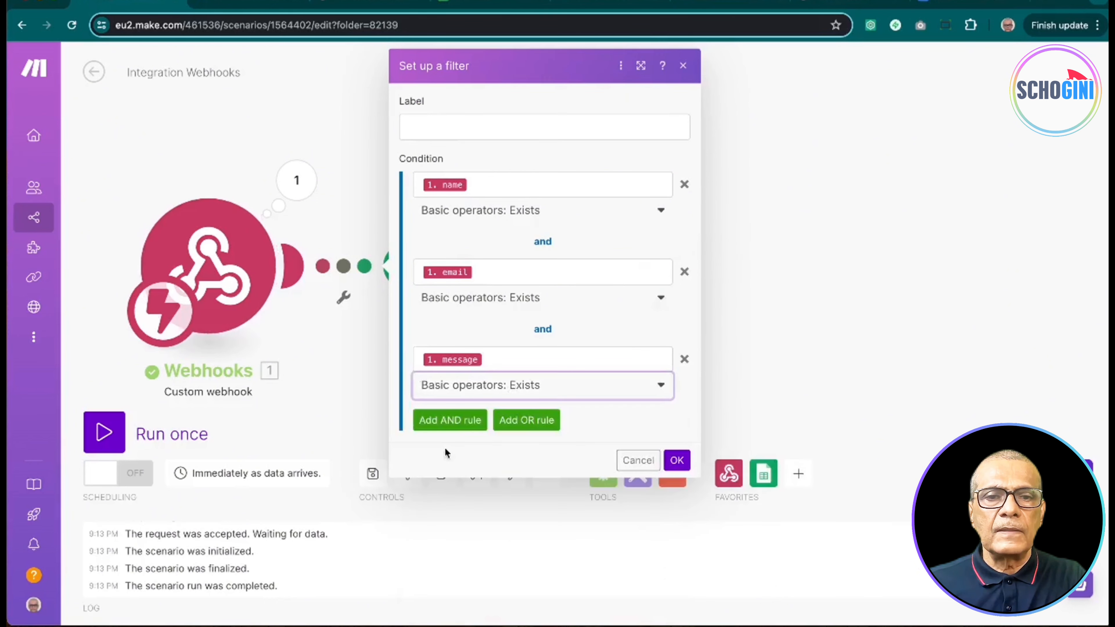
{"action": "left_click", "coordinate": [677, 460]}
Step: Recheck the Add a Row settings, save the scenario, and run it once
{"action": "left_click", "coordinate": [516, 281]}
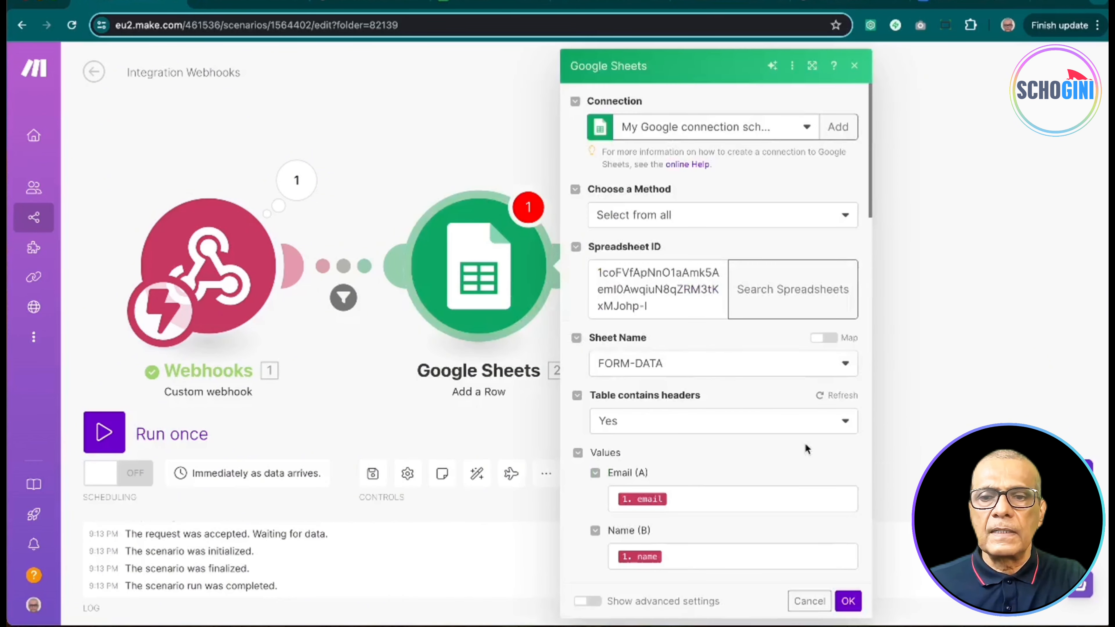
{"action": "left_click", "coordinate": [850, 603]}
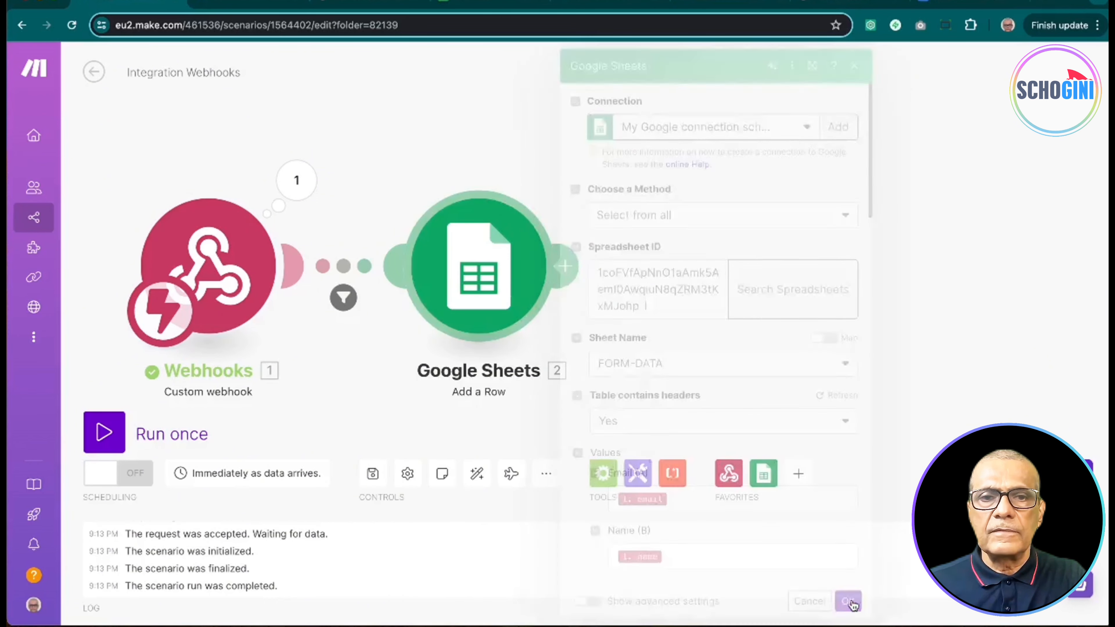
{"action": "left_click", "coordinate": [373, 475]}
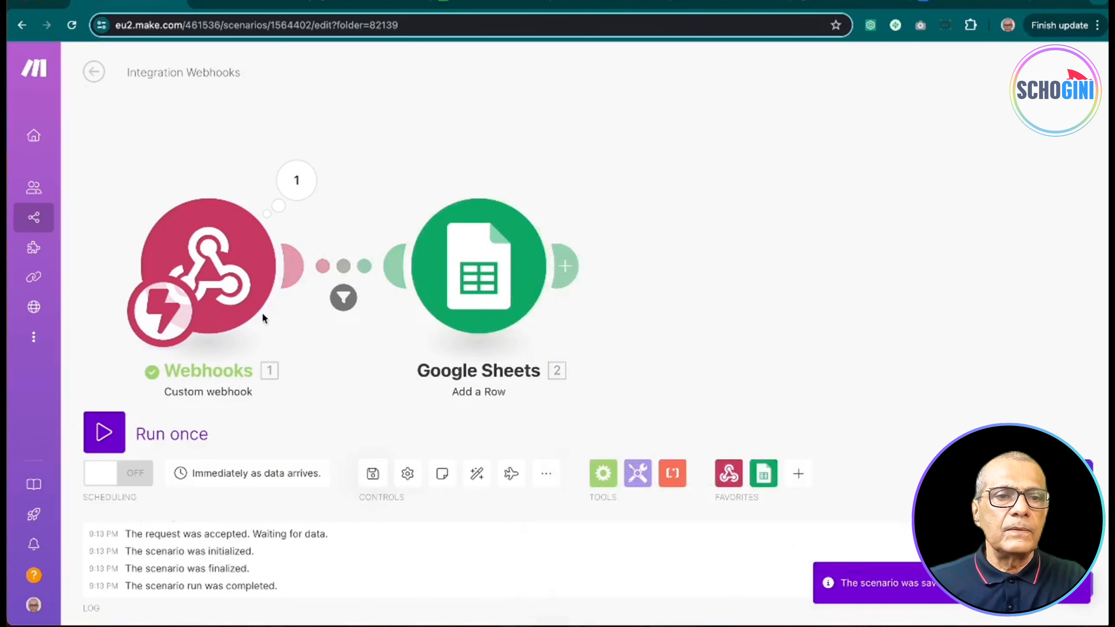
{"action": "left_click", "coordinate": [104, 432]}
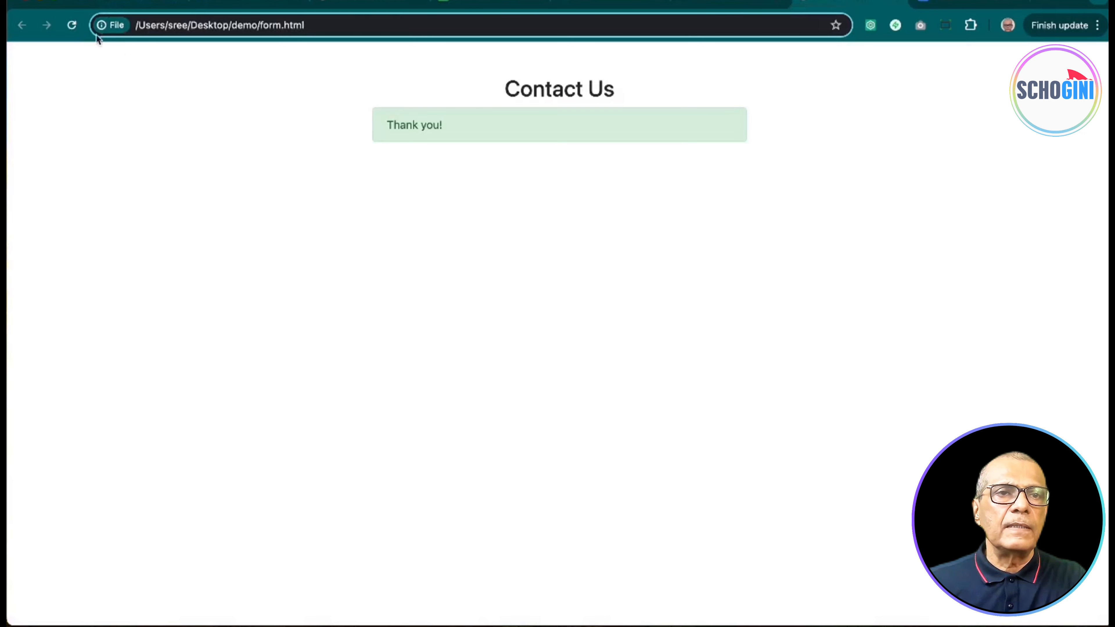
Step: Resubmit the form with autofilled name and email and message 'Test 4', then check the sheet
{"action": "left_click", "coordinate": [71, 24]}
{"action": "left_click", "coordinate": [475, 181]}
{"action": "left_click", "coordinate": [460, 200]}
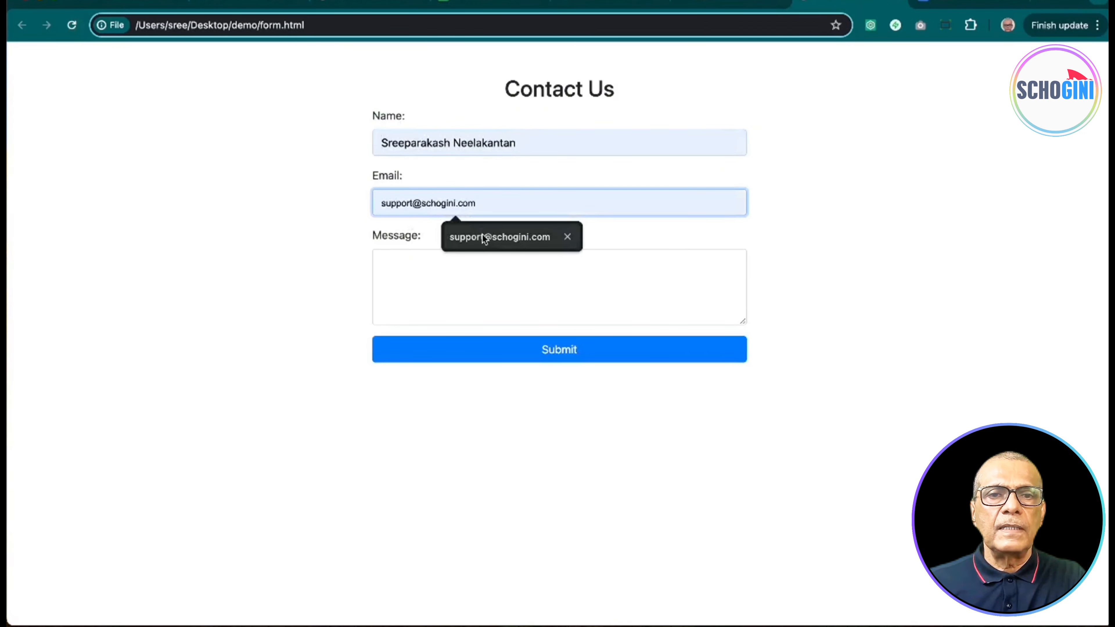
{"action": "left_click", "coordinate": [456, 236]}
{"action": "left_click", "coordinate": [455, 263]}
{"action": "type", "text": "Te"}
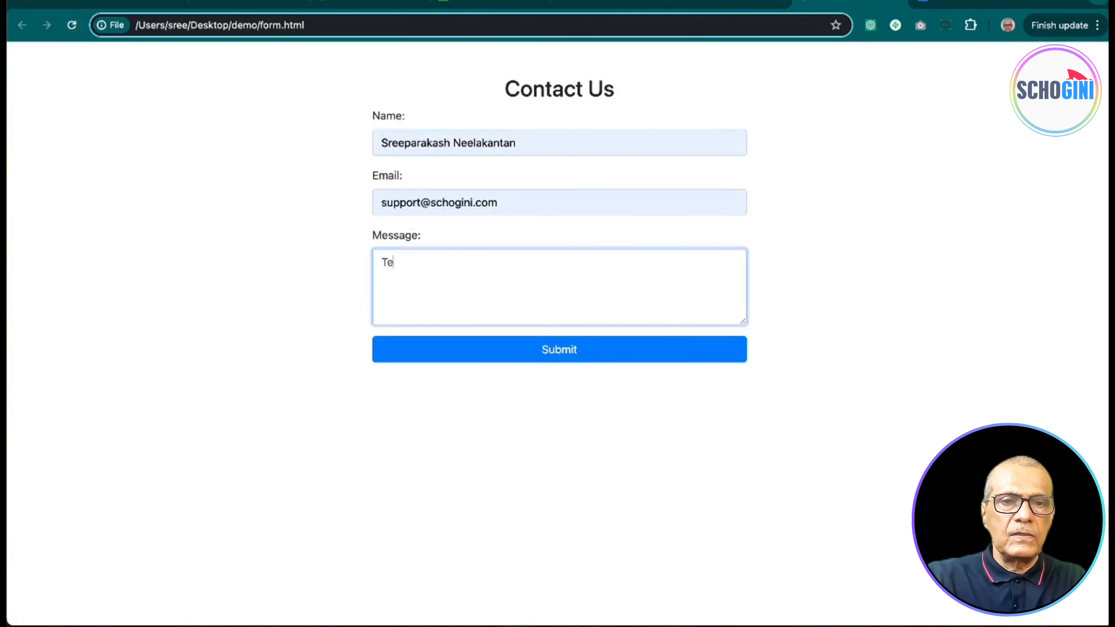
{"action": "type", "text": "st 4"}
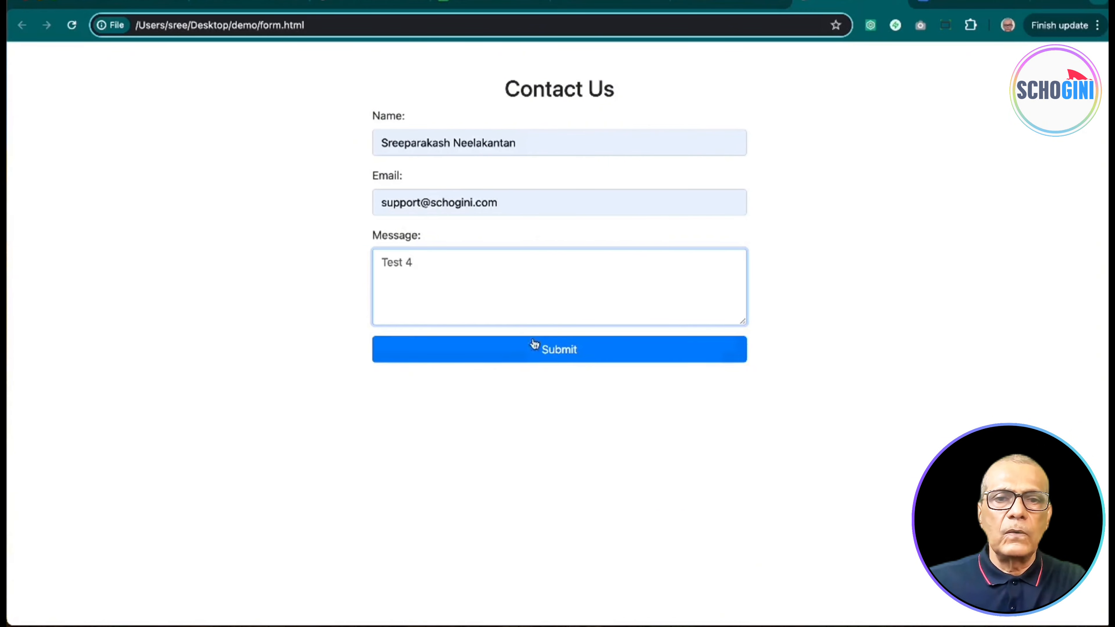
{"action": "left_click", "coordinate": [545, 354]}
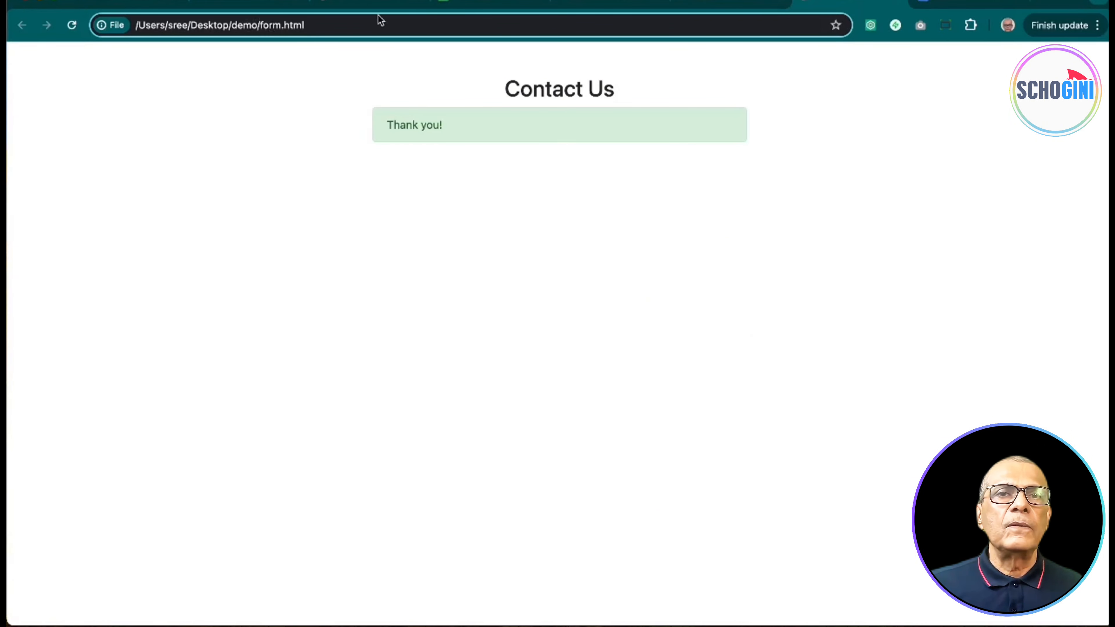
{"action": "left_click", "coordinate": [489, 2]}
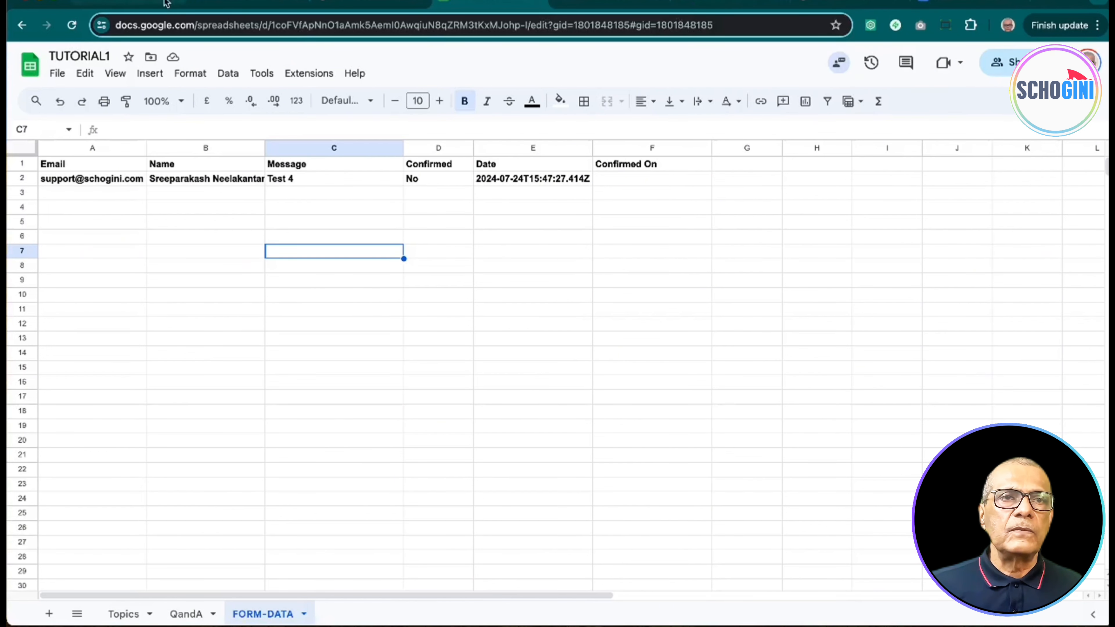
Step: Return from the checked Test 4 row to the Make Integration Webhooks scenario
{"action": "left_click", "coordinate": [135, 1]}
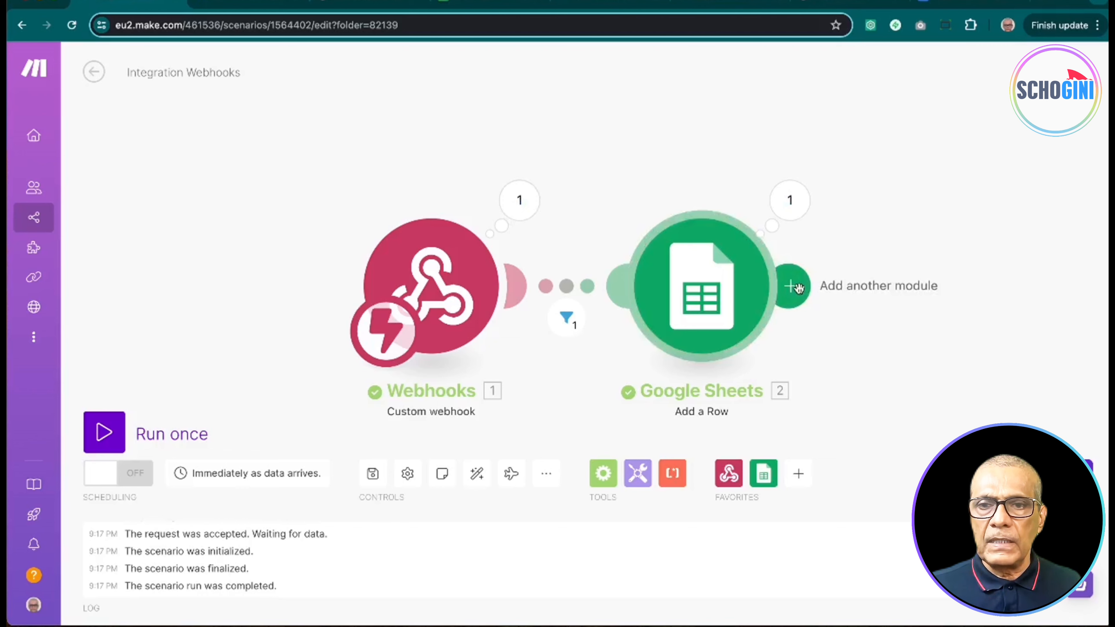
Step: Add a Gmail Send an Email module after the Google Sheets module
{"action": "left_click", "coordinate": [797, 288]}
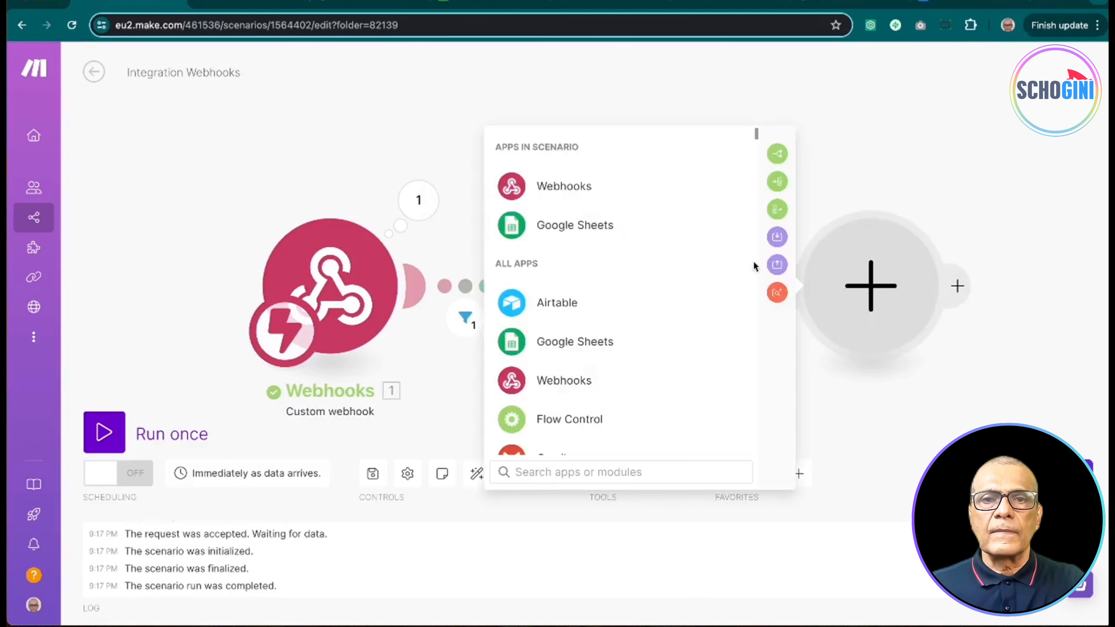
{"action": "scroll", "coordinate": [710, 338], "scroll_direction": "down", "scroll_amount": 5}
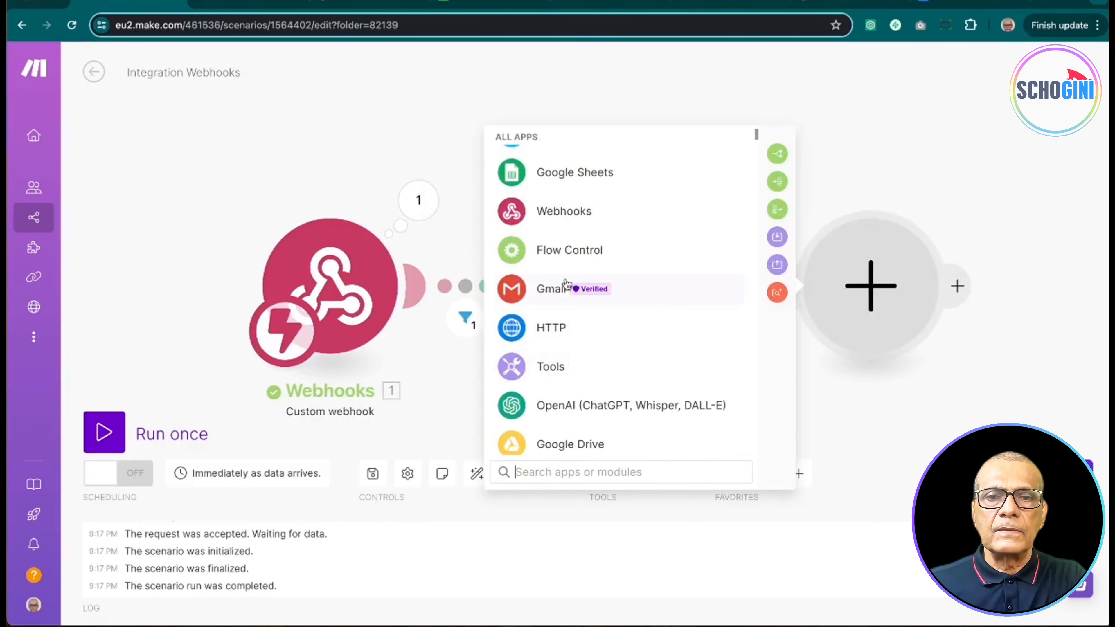
{"action": "left_click", "coordinate": [566, 291]}
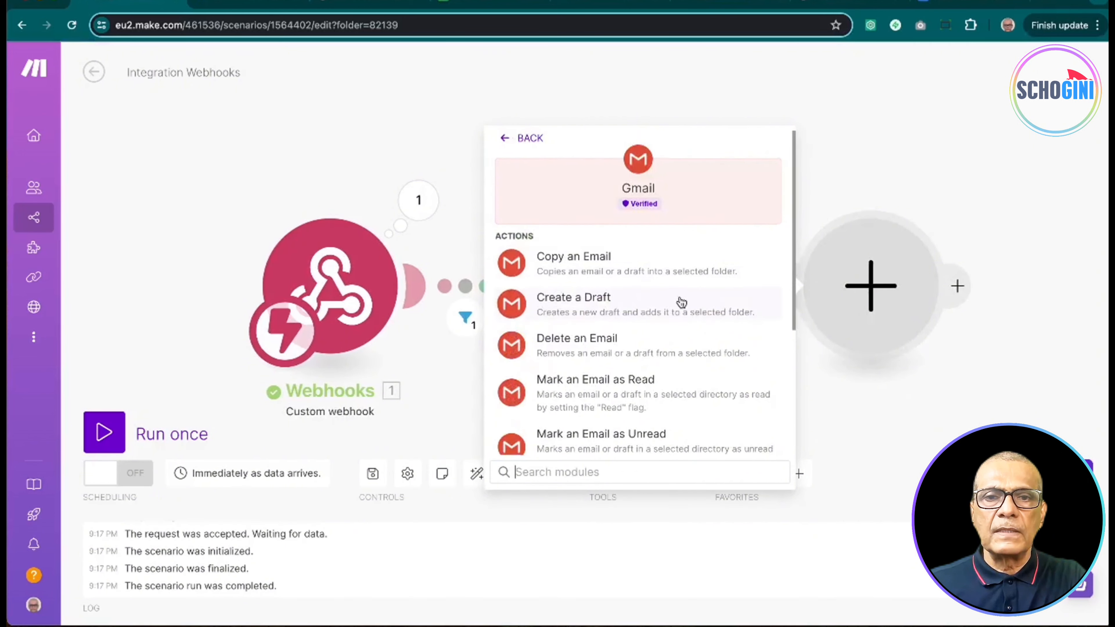
{"action": "scroll", "coordinate": [681, 302], "scroll_direction": "down", "scroll_amount": 3}
{"action": "scroll", "coordinate": [680, 303], "scroll_direction": "down", "scroll_amount": 1}
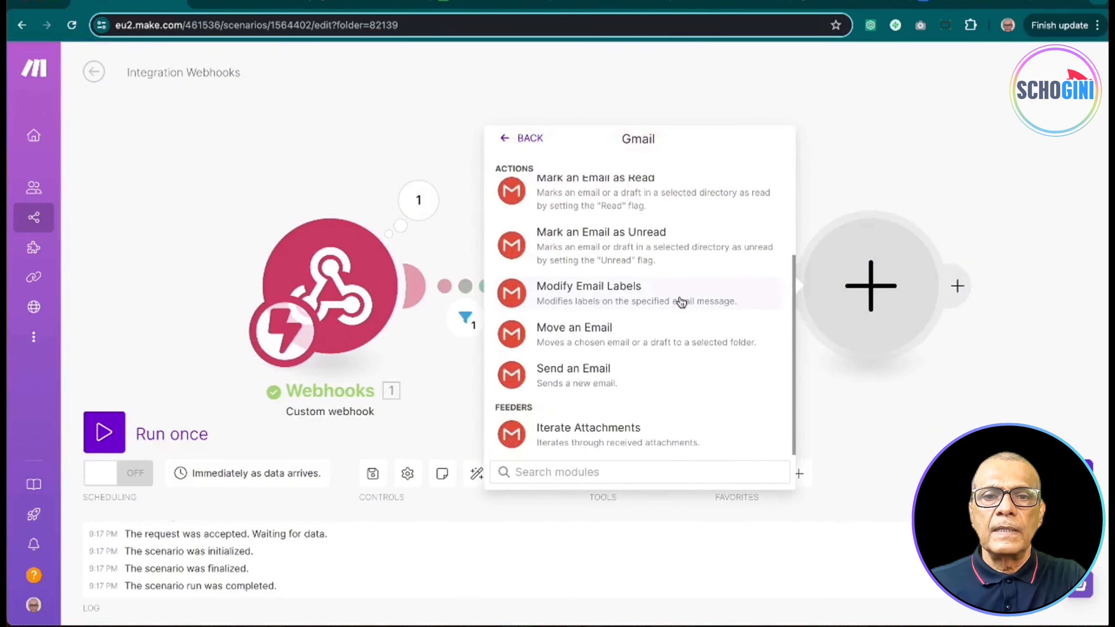
{"action": "left_click", "coordinate": [596, 373]}
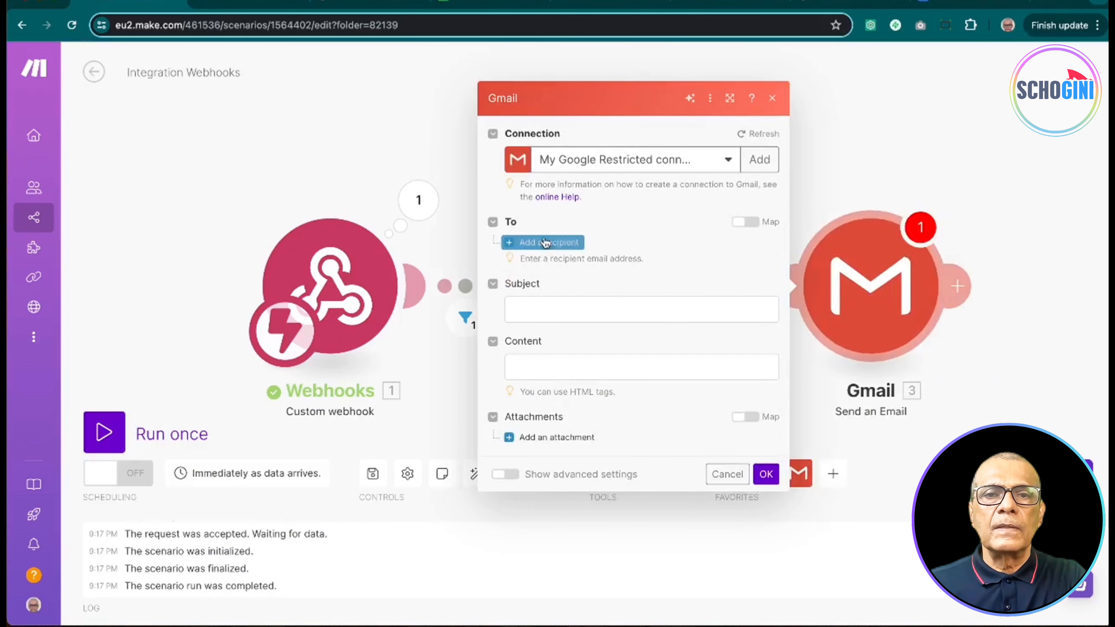
Step: Address the email to the mapped 1. email with subject 'Please verify your email'
{"action": "left_click", "coordinate": [544, 243]}
{"action": "left_click", "coordinate": [548, 238]}
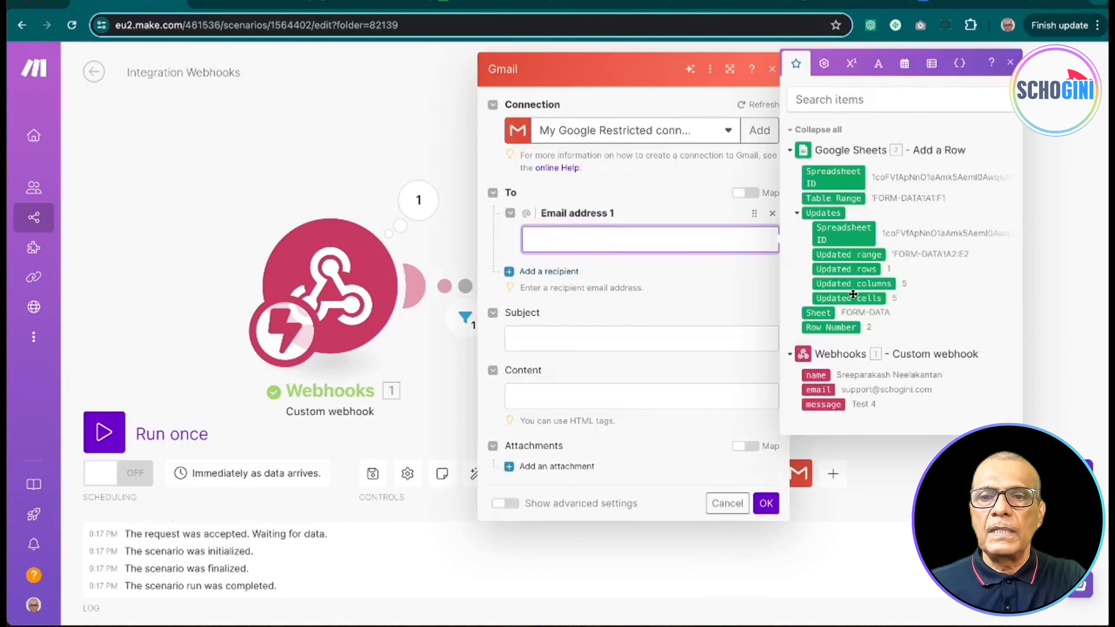
{"action": "left_click", "coordinate": [818, 389]}
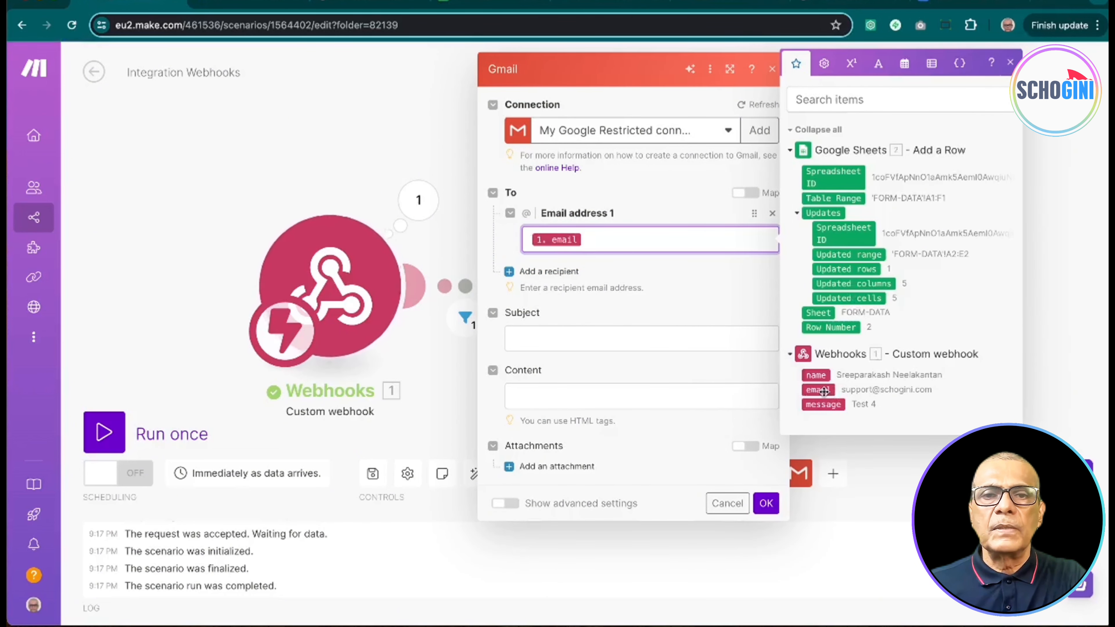
{"action": "left_click", "coordinate": [618, 339]}
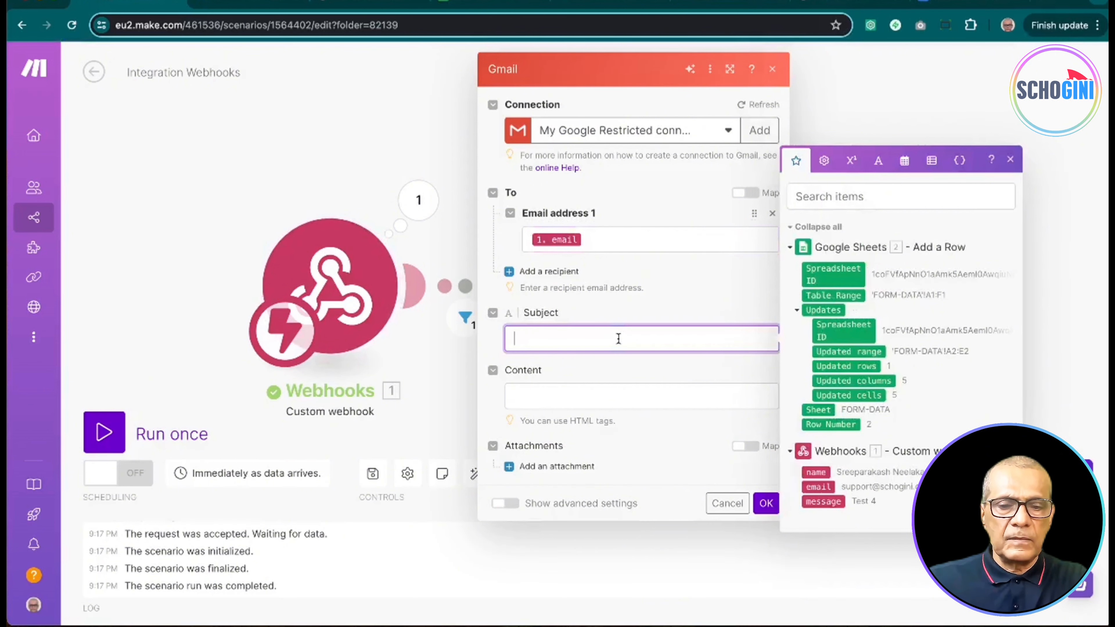
{"action": "type", "text": "Please verify "}
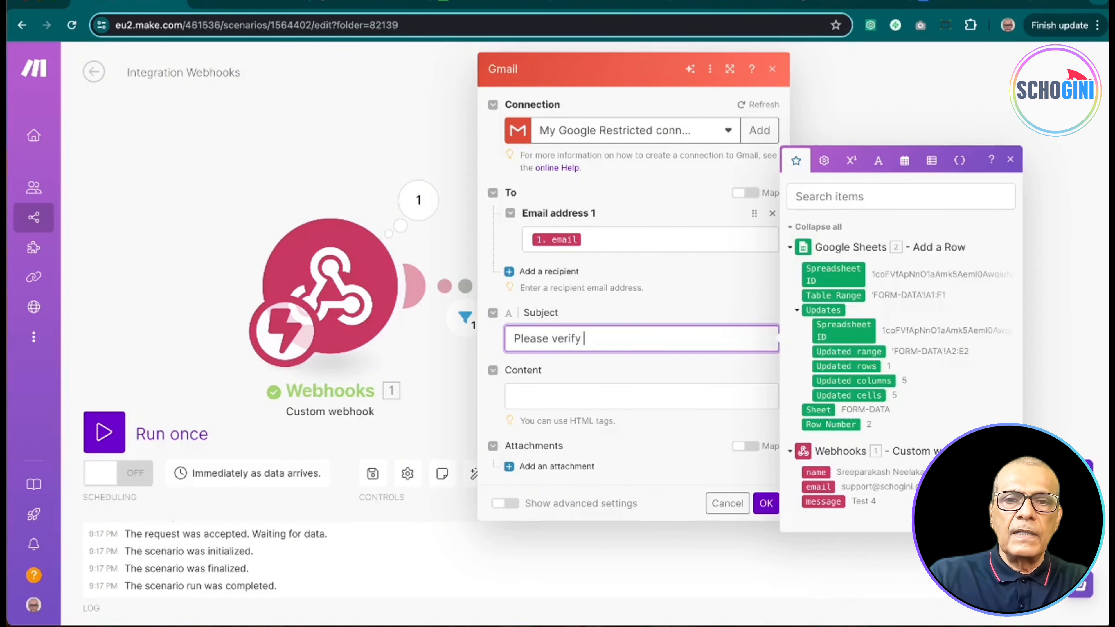
{"action": "type", "text": "your email"}
{"action": "left_click", "coordinate": [600, 398]}
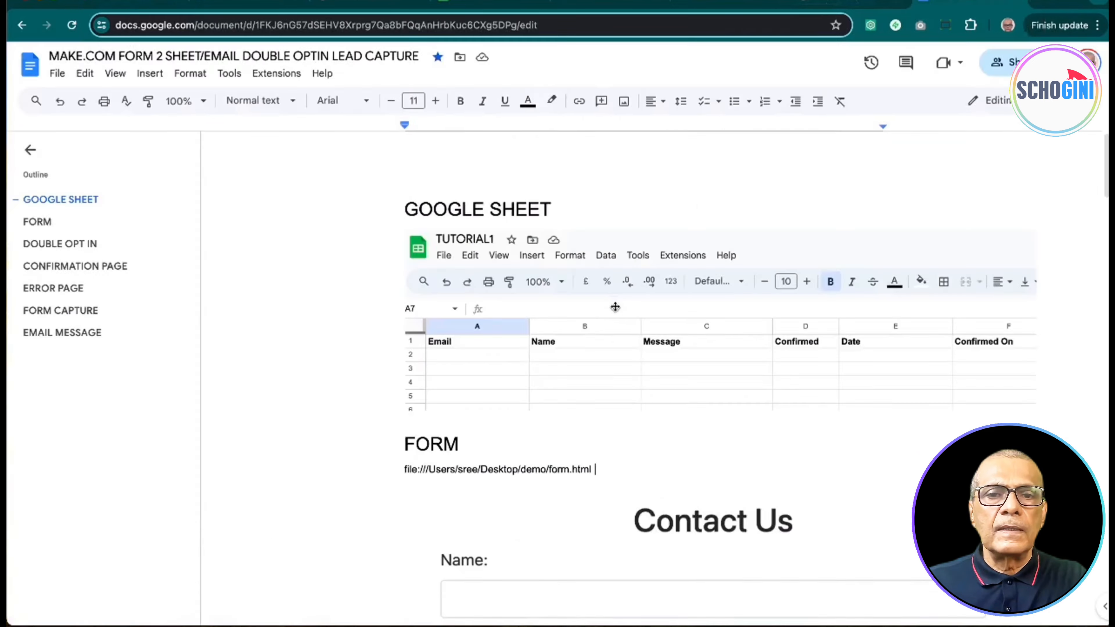
Step: Copy the EMAIL MESSAGE template text from the Google Docs notes and return to Make
{"action": "scroll", "coordinate": [616, 307], "scroll_direction": "down", "scroll_amount": 10}
{"action": "scroll", "coordinate": [616, 307], "scroll_direction": "down", "scroll_amount": 8}
{"action": "scroll", "coordinate": [616, 307], "scroll_direction": "up", "scroll_amount": 4}
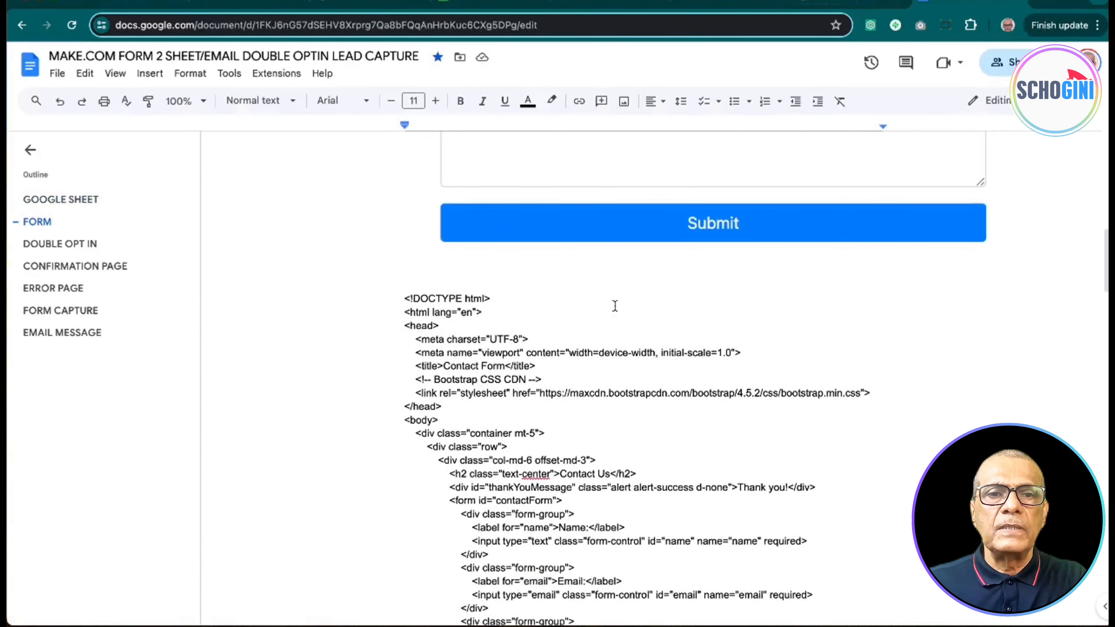
{"action": "scroll", "coordinate": [588, 337], "scroll_direction": "down", "scroll_amount": 20}
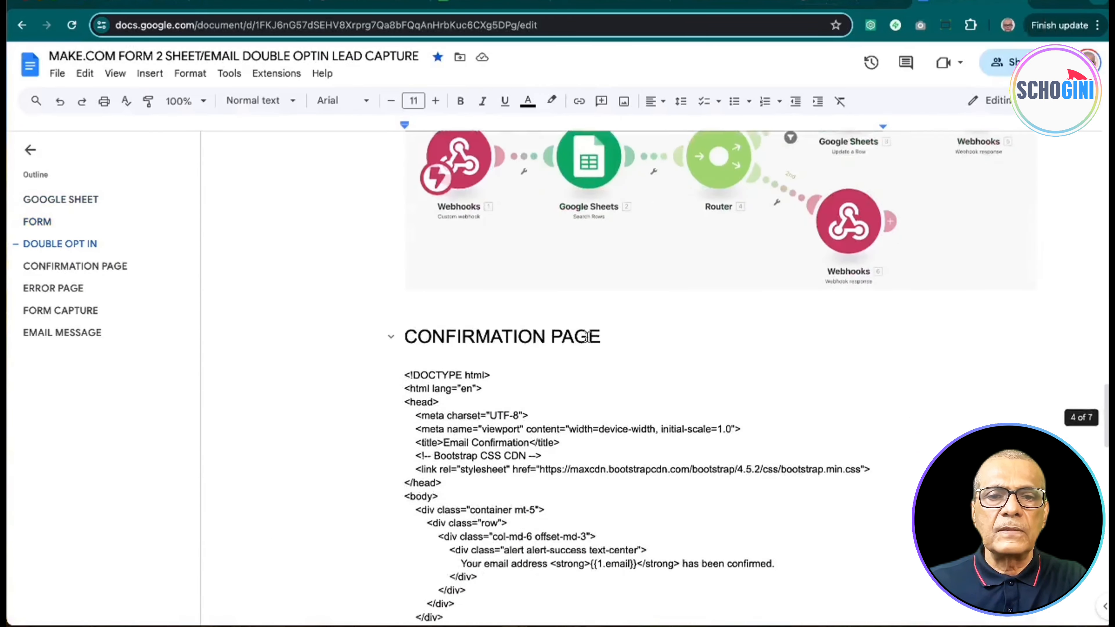
{"action": "scroll", "coordinate": [588, 337], "scroll_direction": "down", "scroll_amount": 10}
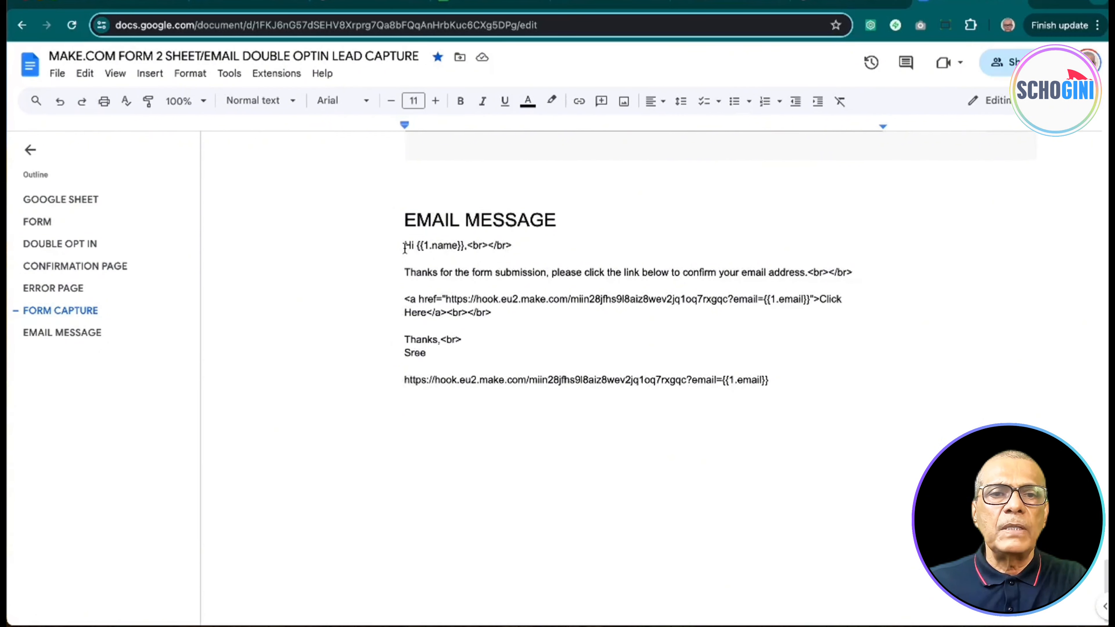
{"action": "left_click_drag", "start_coordinate": [405, 245], "coordinate": [784, 382]}
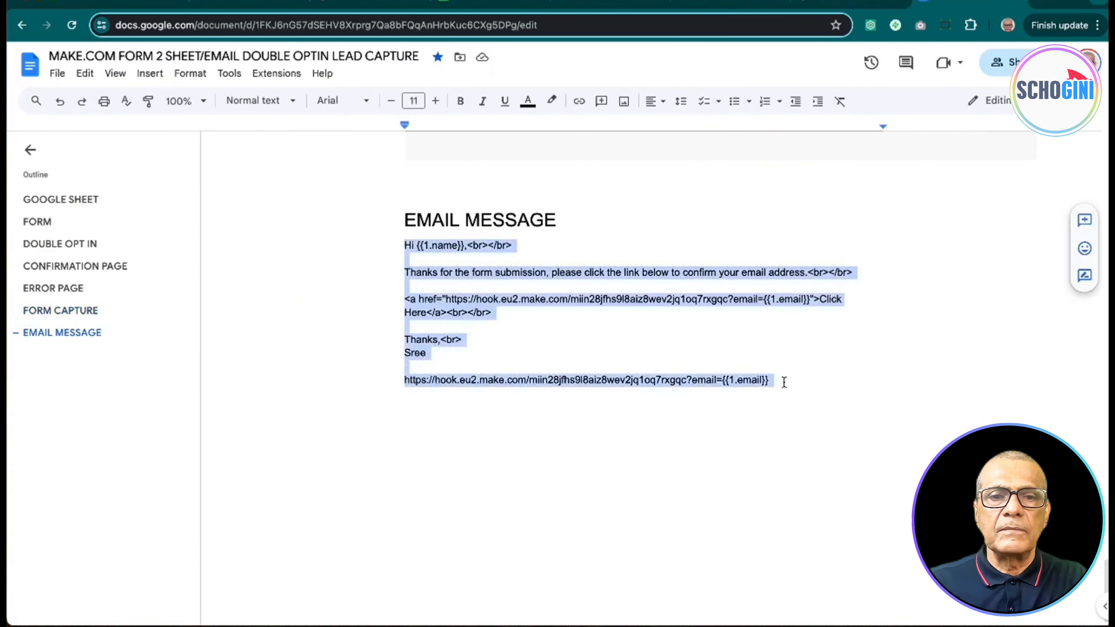
{"action": "left_click", "coordinate": [145, 4]}
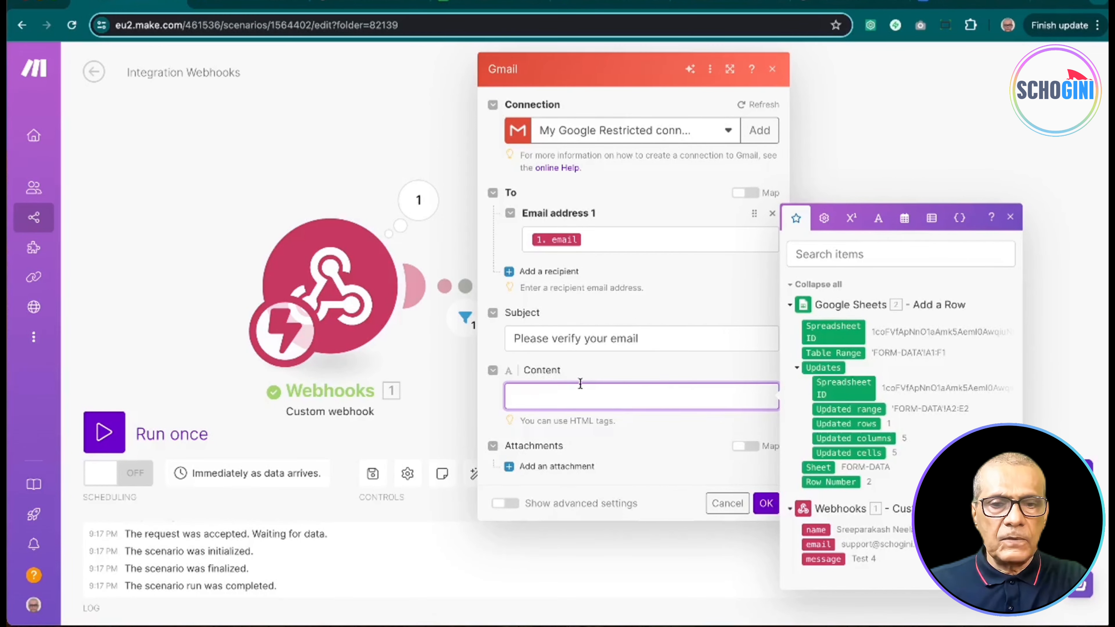
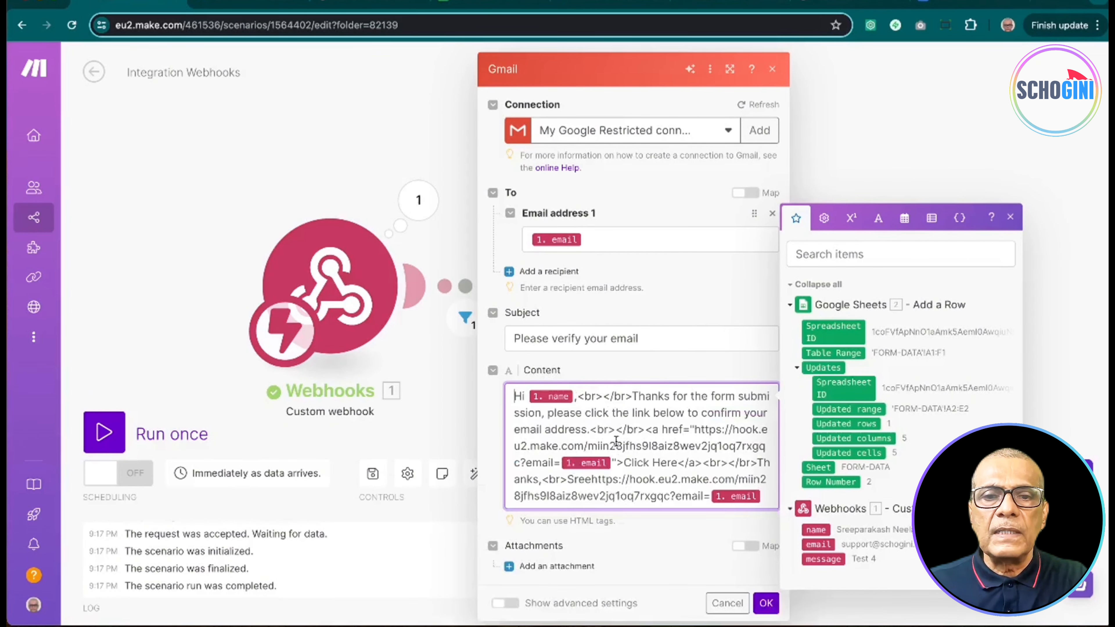
Step: Paste the email template into the Gmail body, splitting lines and emptying the link's href
{"action": "double_click", "coordinate": [616, 441]}
{"action": "left_click", "coordinate": [634, 393]}
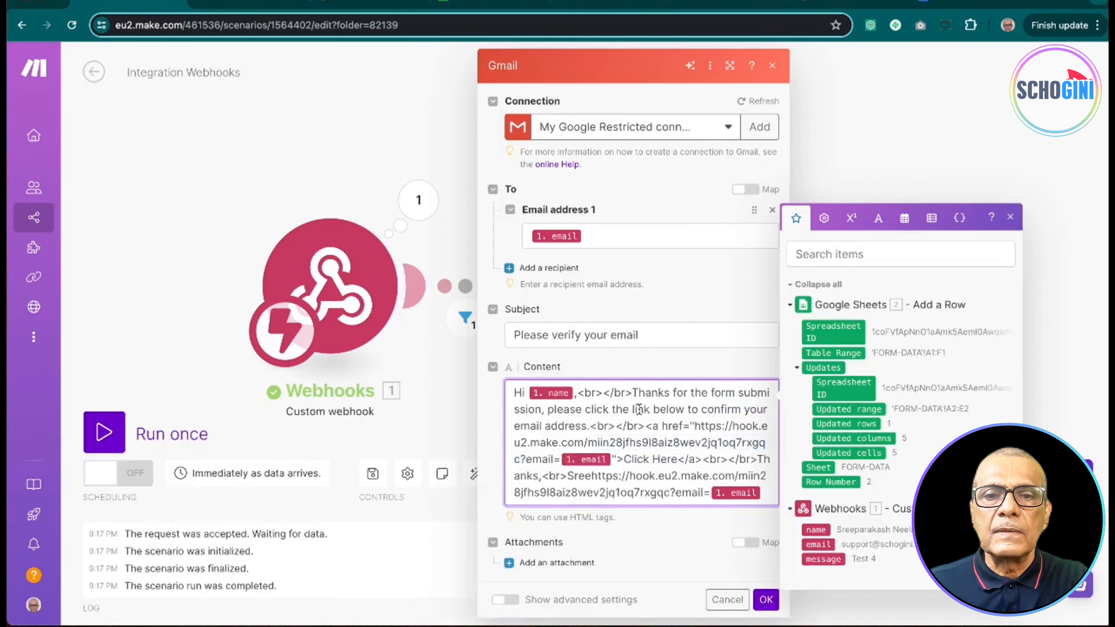
{"action": "key", "text": "Return"}
{"action": "key", "text": "Return"}
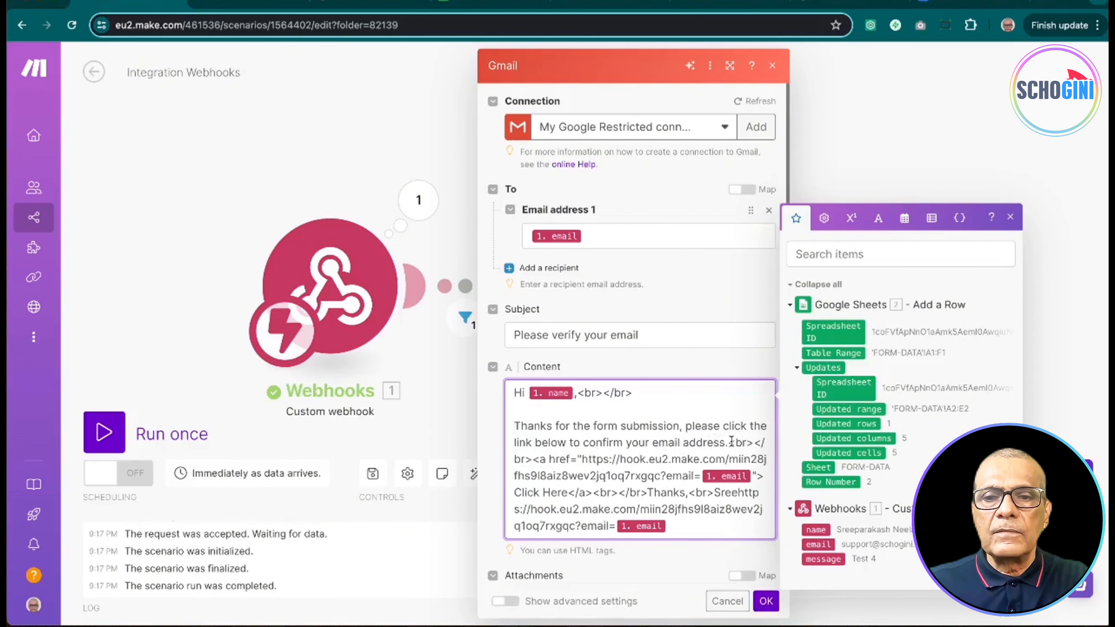
{"action": "left_click", "coordinate": [533, 460]}
{"action": "key", "text": "Return"}
{"action": "key", "text": "Return"}
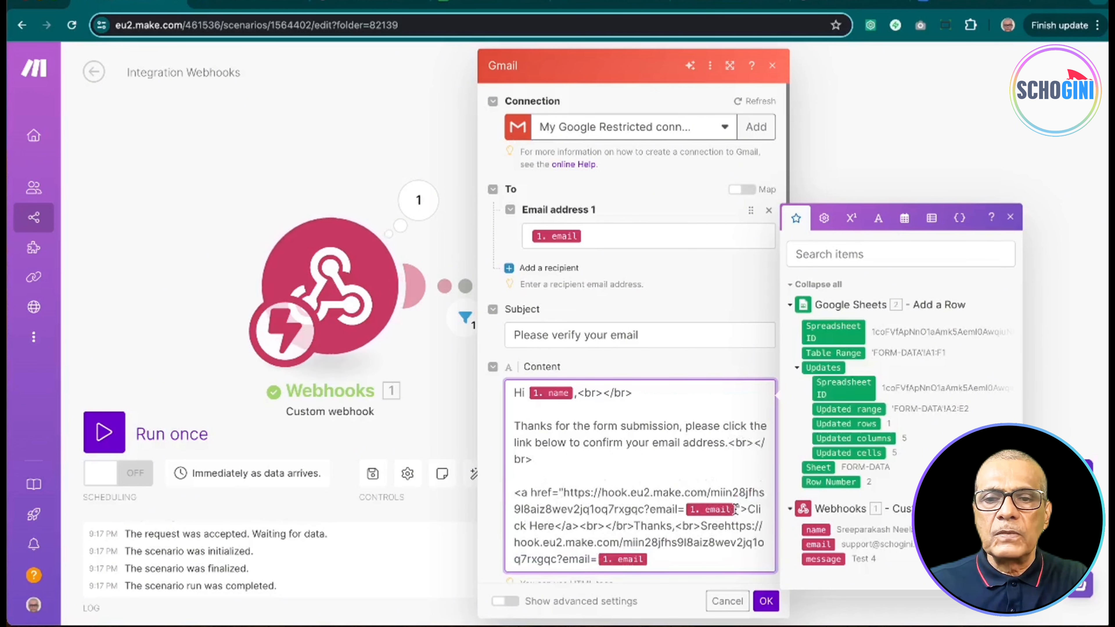
{"action": "left_click_drag", "start_coordinate": [735, 509], "coordinate": [563, 492]}
{"action": "key", "text": "BackSpace"}
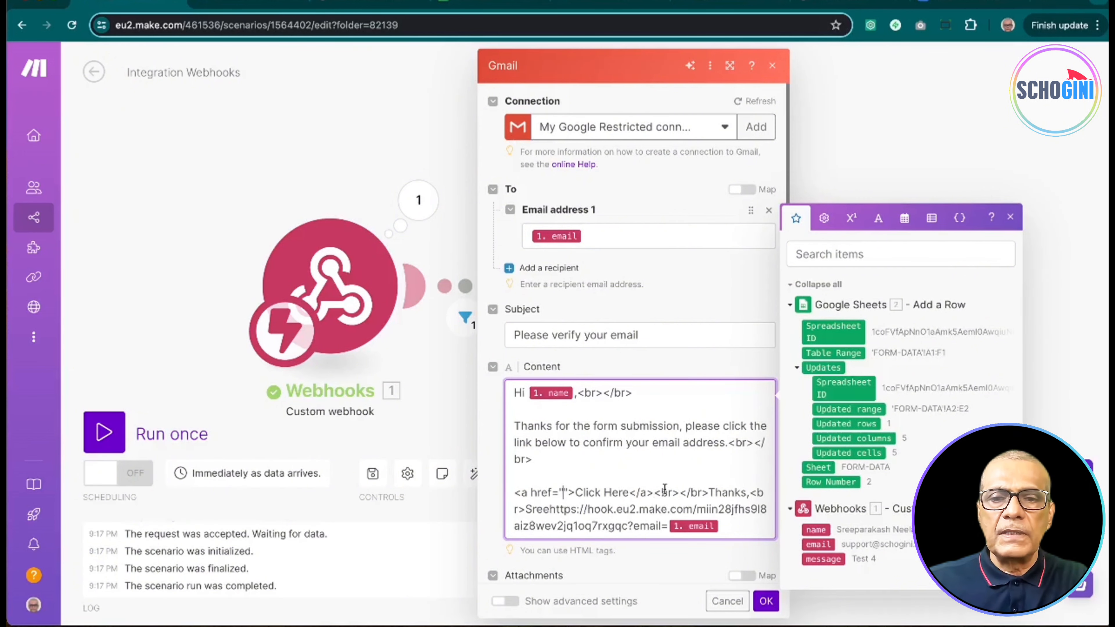
Step: Tidy the line breaks around the Thanks line and sign-off, and cut the trailing url
{"action": "left_click", "coordinate": [710, 492]}
{"action": "key", "text": "Return"}
{"action": "key", "text": "Return"}
{"action": "left_click", "coordinate": [526, 509]}
{"action": "key", "text": "Return"}
{"action": "key", "text": "Return"}
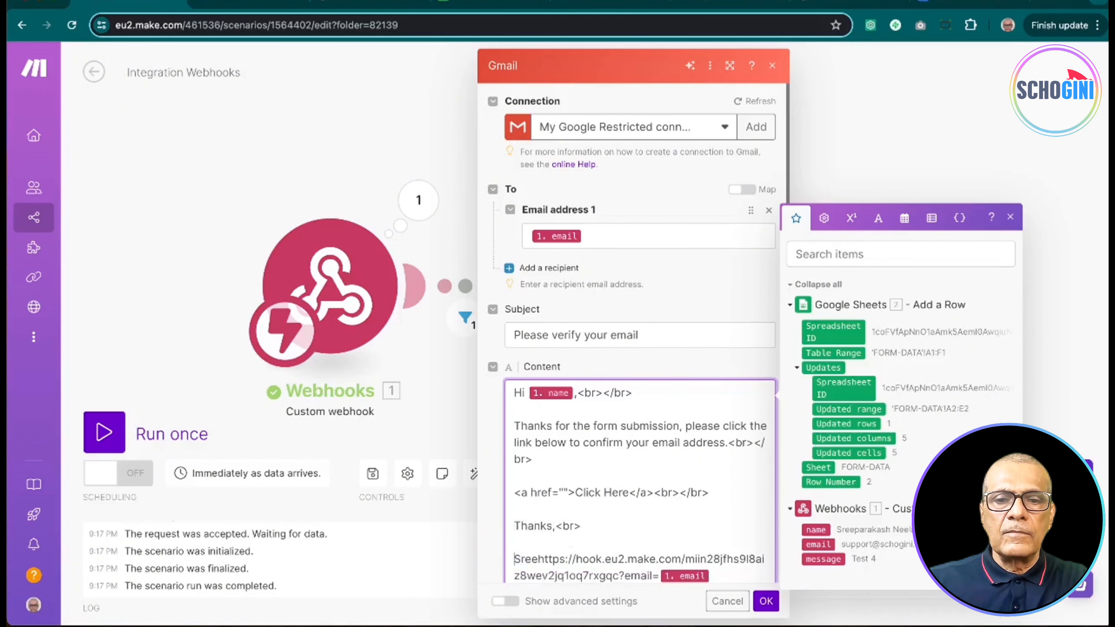
{"action": "left_click", "coordinate": [538, 559]}
{"action": "key", "text": "Return"}
{"action": "key", "text": "Return"}
{"action": "key", "text": "Up"}
{"action": "key", "text": "Up"}
{"action": "key", "text": "BackSpace"}
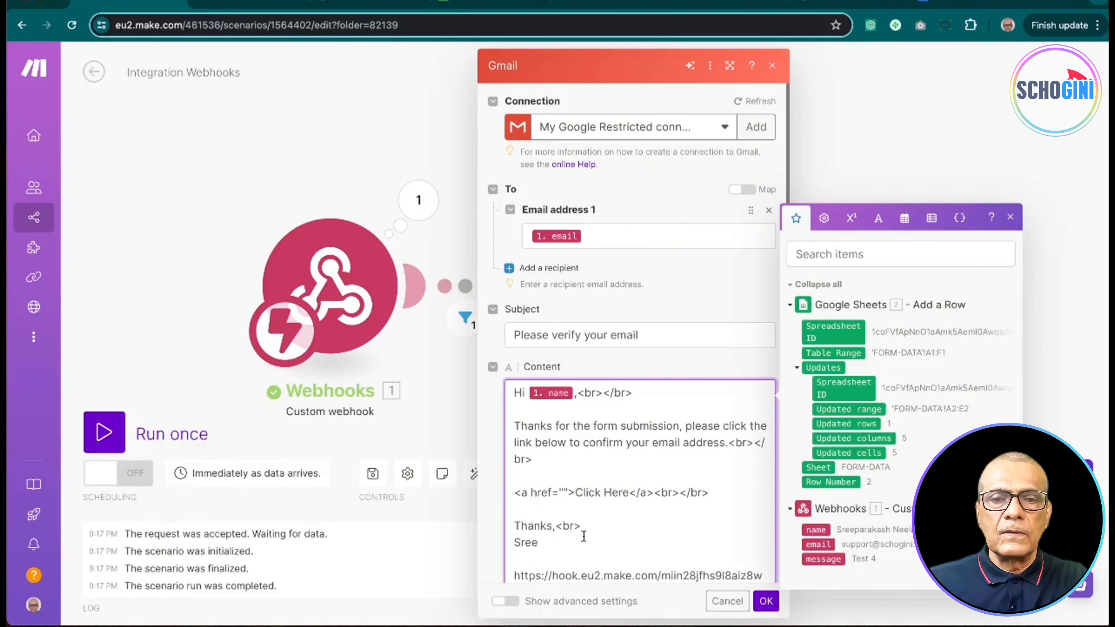
{"action": "scroll", "coordinate": [640, 499], "scroll_direction": "down", "scroll_amount": 2}
{"action": "left_click_drag", "start_coordinate": [639, 499], "coordinate": [505, 485]}
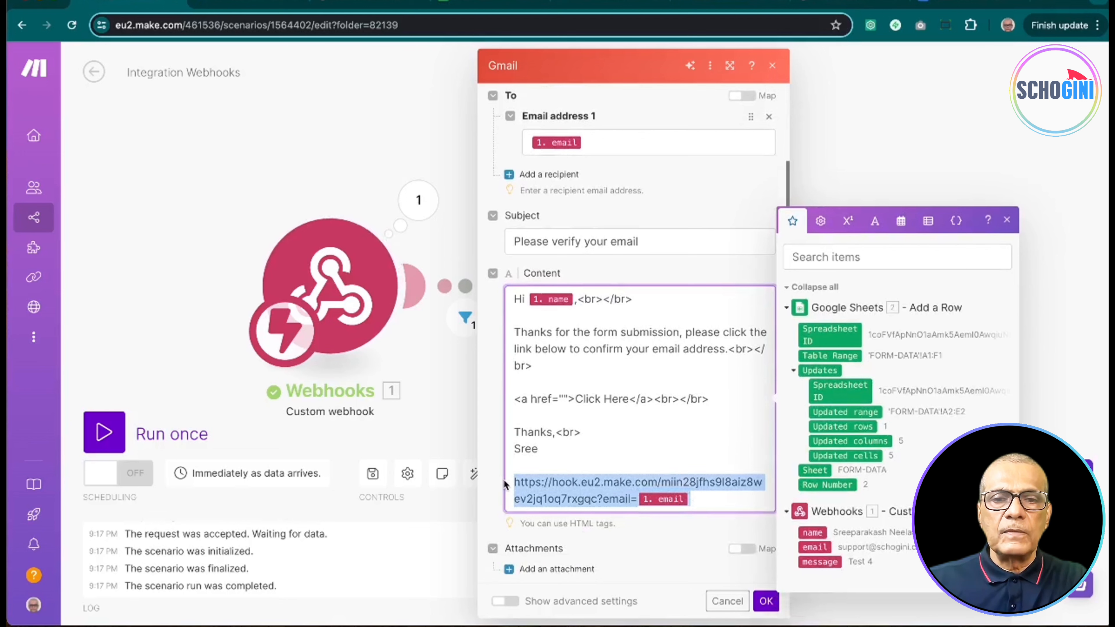
{"action": "key", "text": "ctrl+x"}
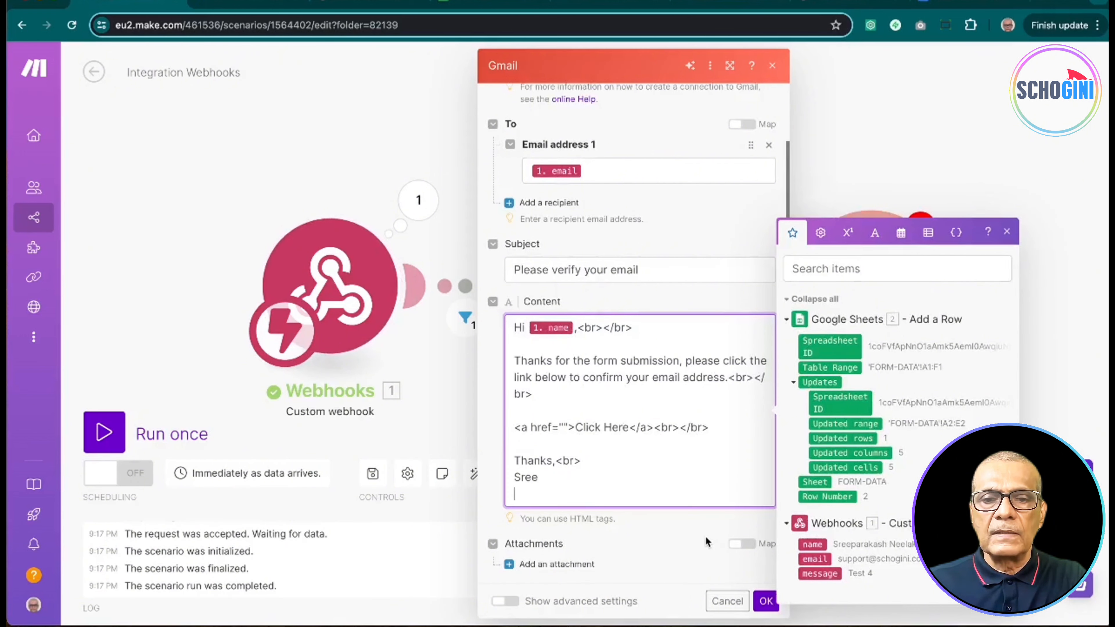
Step: Save the Gmail module settings and start a single run of the scenario
{"action": "left_click", "coordinate": [737, 574]}
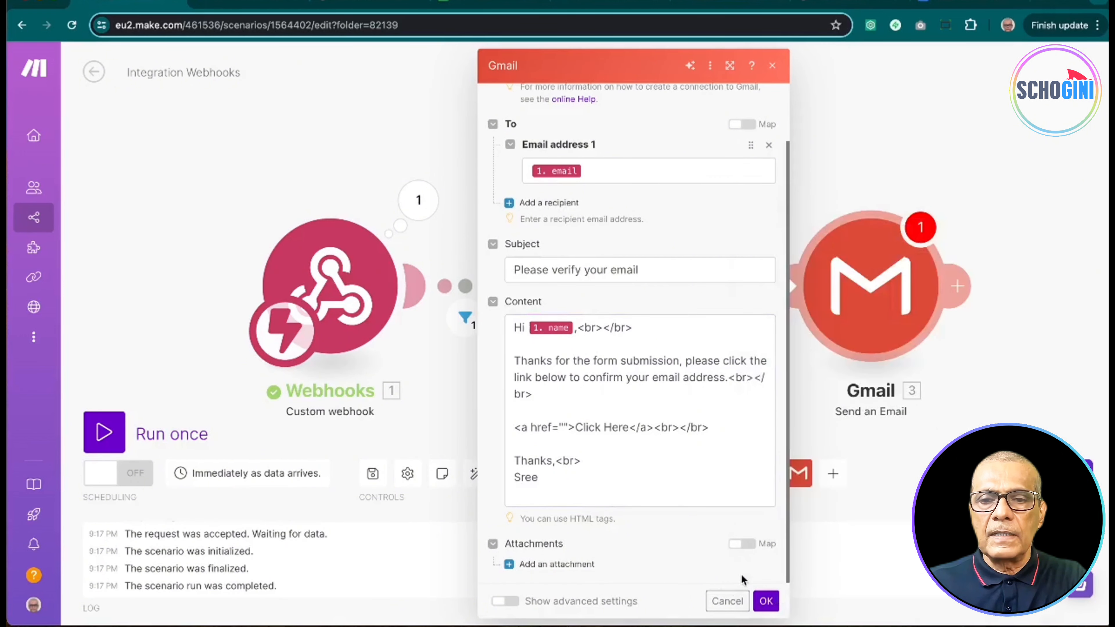
{"action": "left_click", "coordinate": [766, 601]}
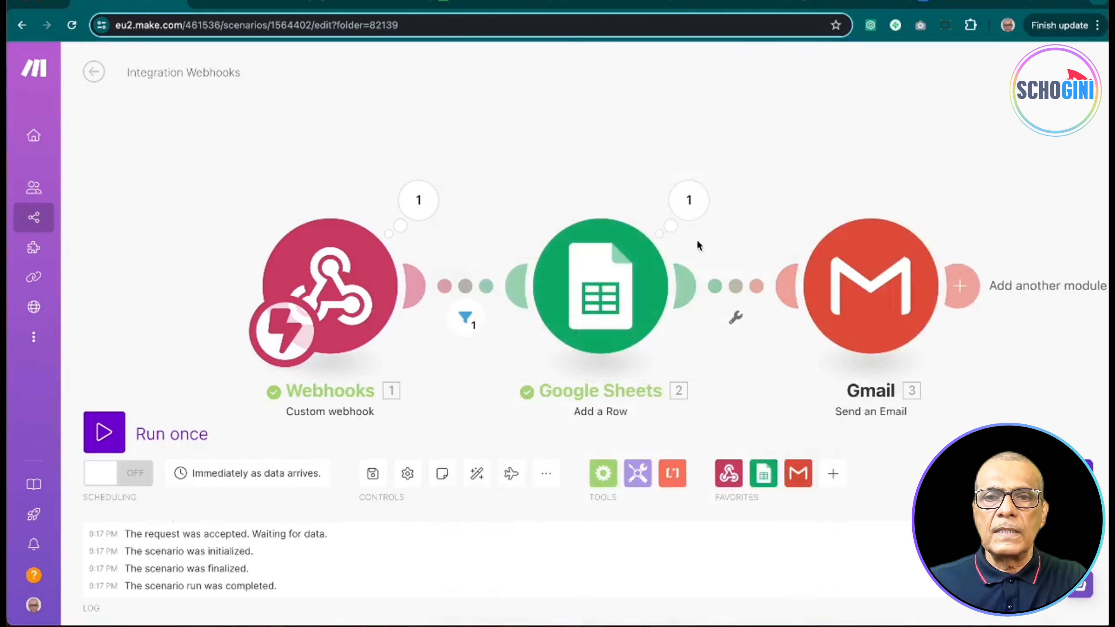
{"action": "left_click", "coordinate": [104, 432]}
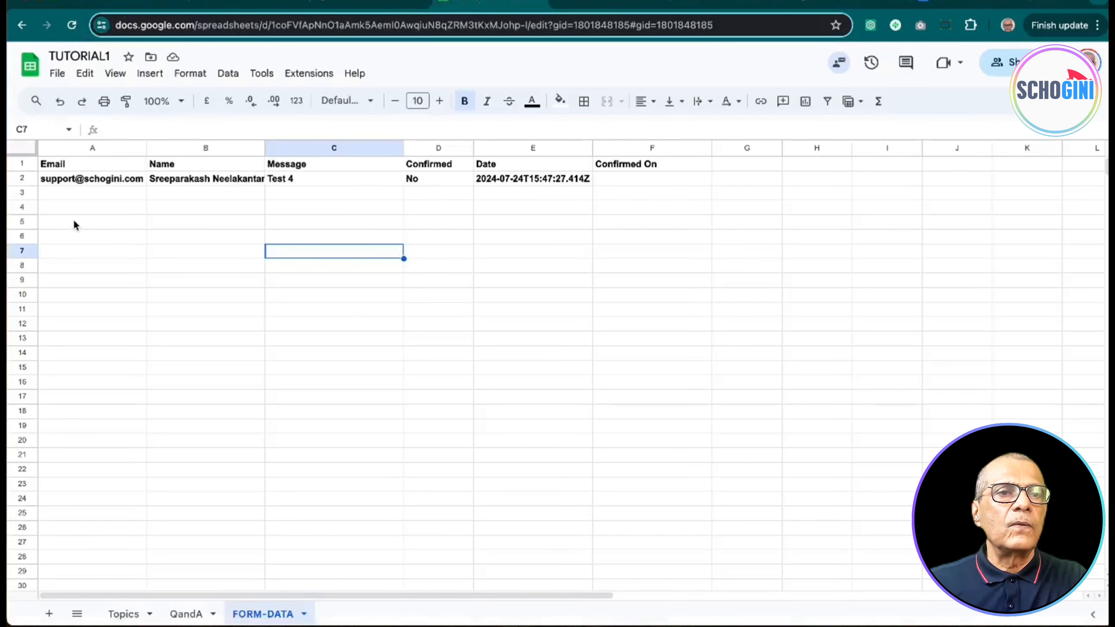
Step: Clear the old test entry in row 2 of the FORM-DATA sheet, then bring up the Contact Us form
{"action": "left_click", "coordinate": [22, 178]}
{"action": "key", "text": "Delete"}
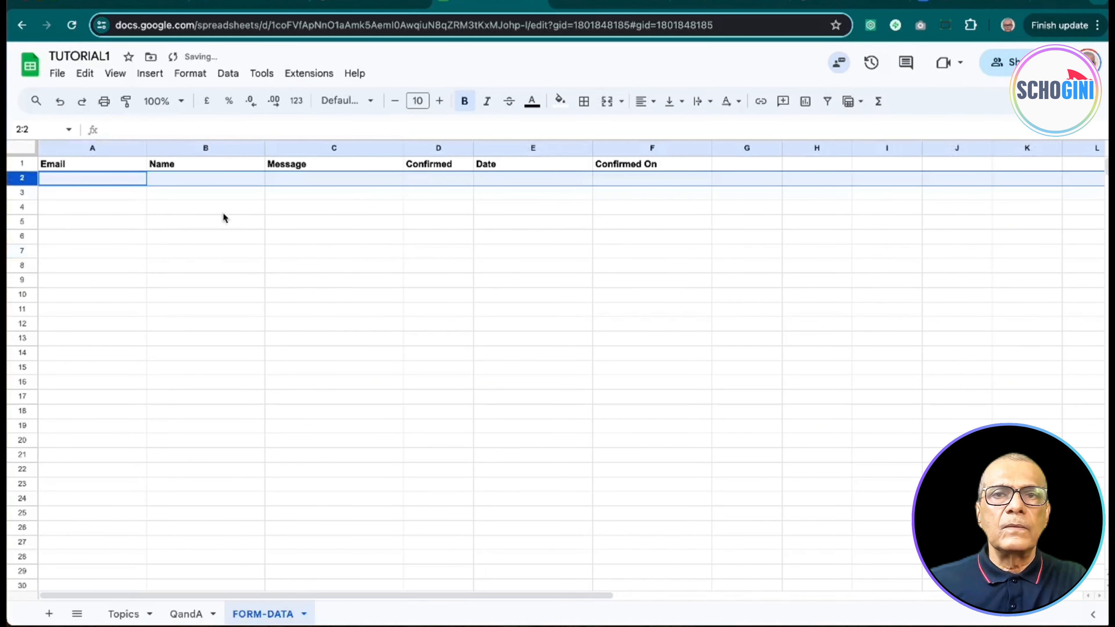
{"action": "left_click", "coordinate": [829, 2]}
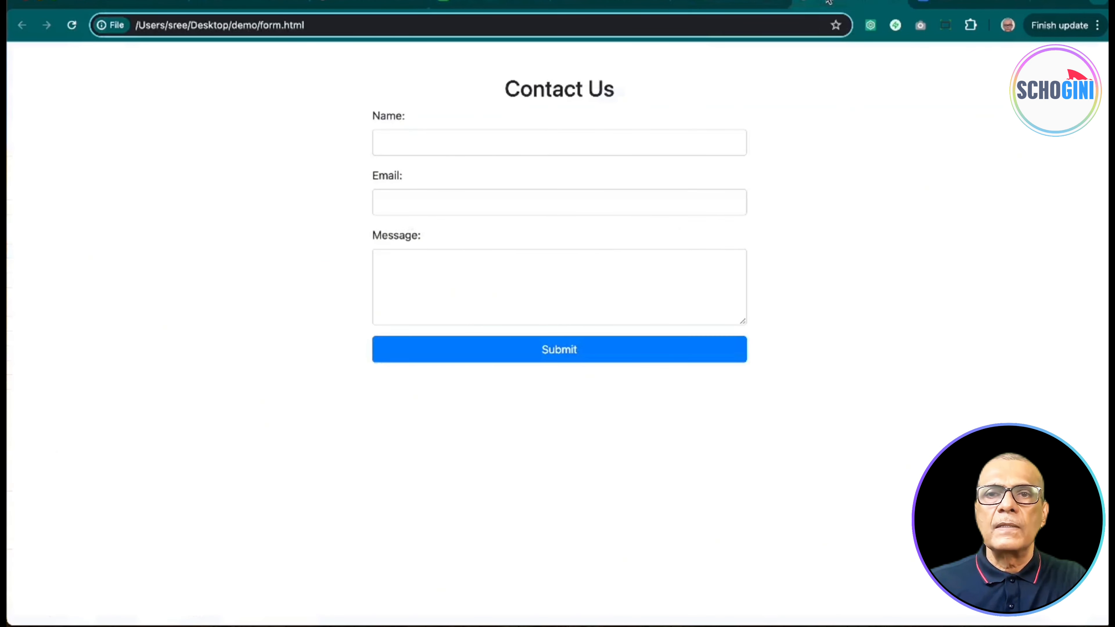
Step: Autofill Name and Email on the Contact Us form, type message 'Te', and submit
{"action": "left_click", "coordinate": [443, 137]}
{"action": "left_click", "coordinate": [471, 170]}
{"action": "left_click", "coordinate": [439, 273]}
{"action": "type", "text": "Test 6"}
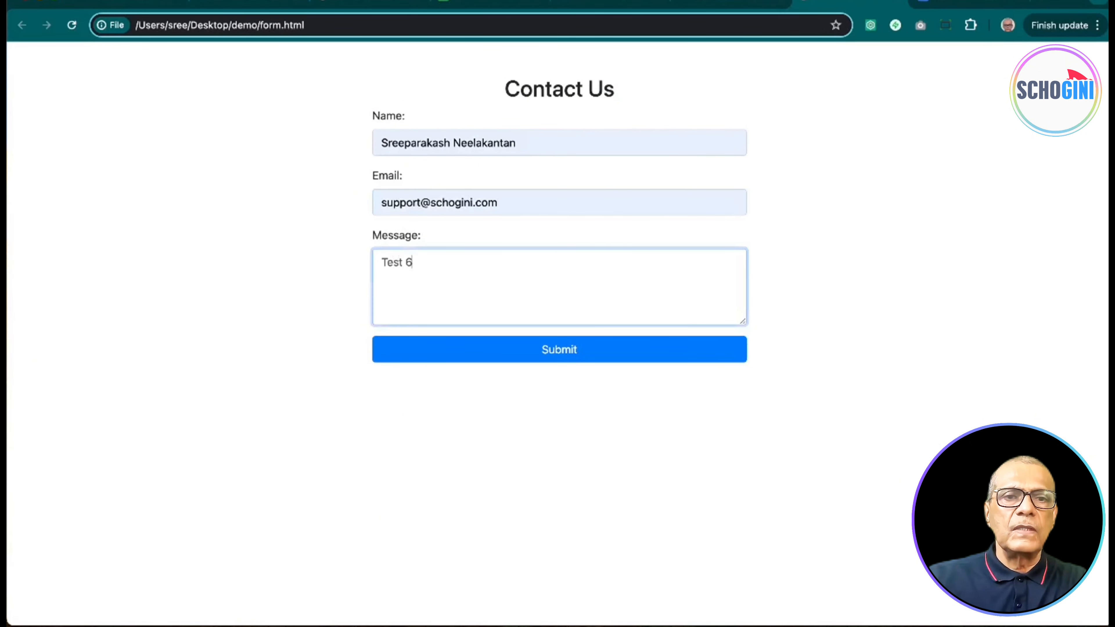
{"action": "left_click", "coordinate": [542, 351]}
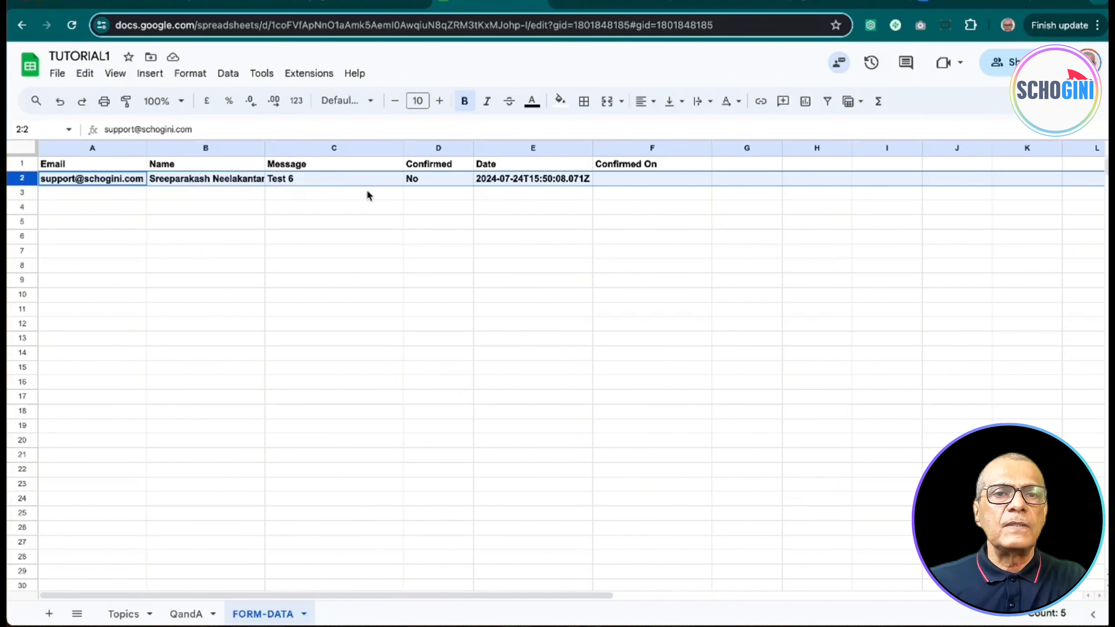
Step: Check the new Test 6 row, then open the new 'Please verify your email' message in Gmail
{"action": "left_click", "coordinate": [369, 196]}
{"action": "left_click", "coordinate": [246, 4]}
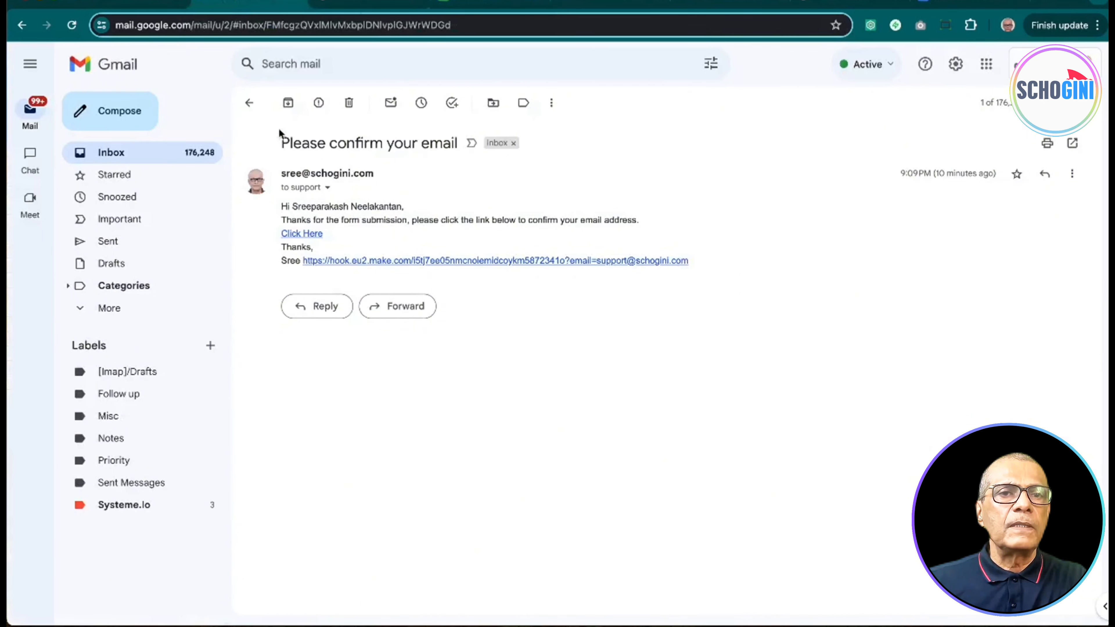
{"action": "left_click", "coordinate": [249, 103]}
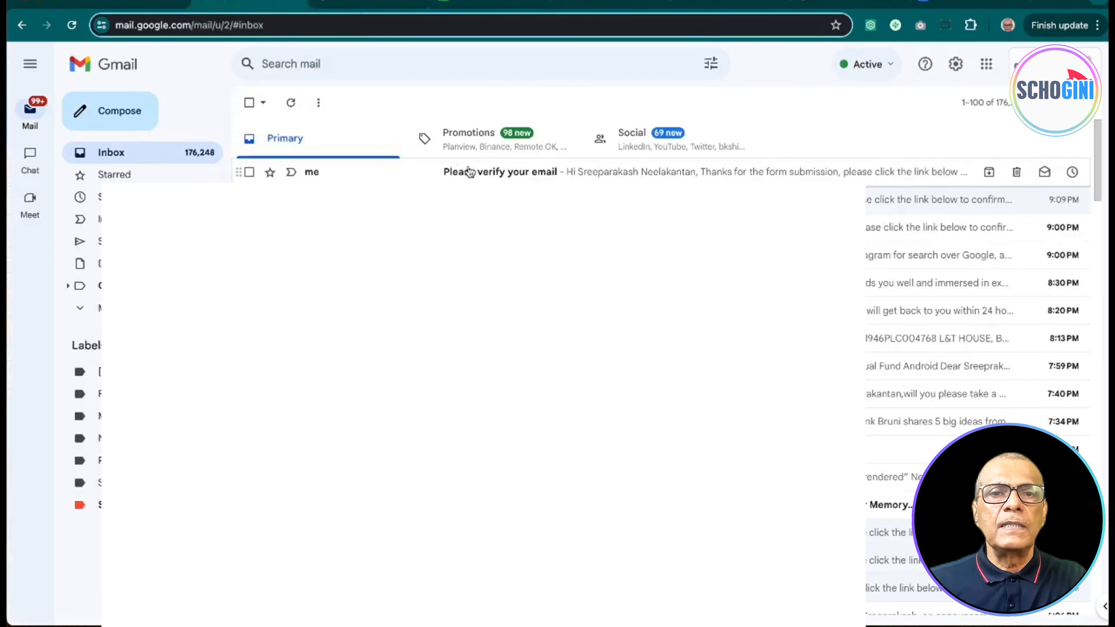
{"action": "left_click", "coordinate": [470, 172]}
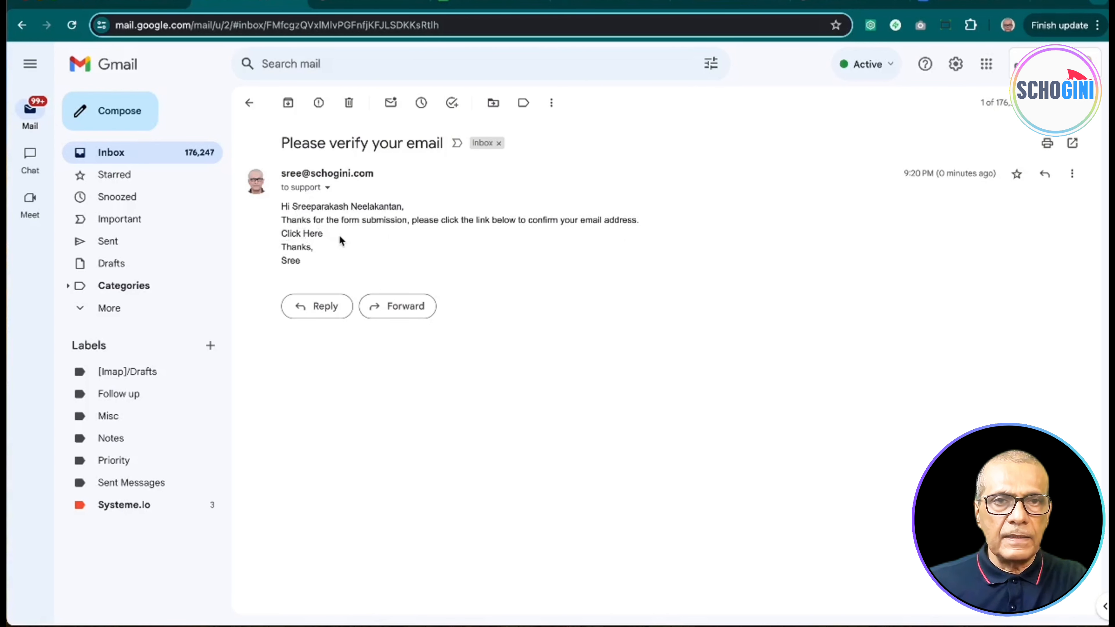
Step: Save the scenario as FORM-LEAD-GEN1, switch scheduling on, and leave the editor
{"action": "left_click", "coordinate": [145, 2]}
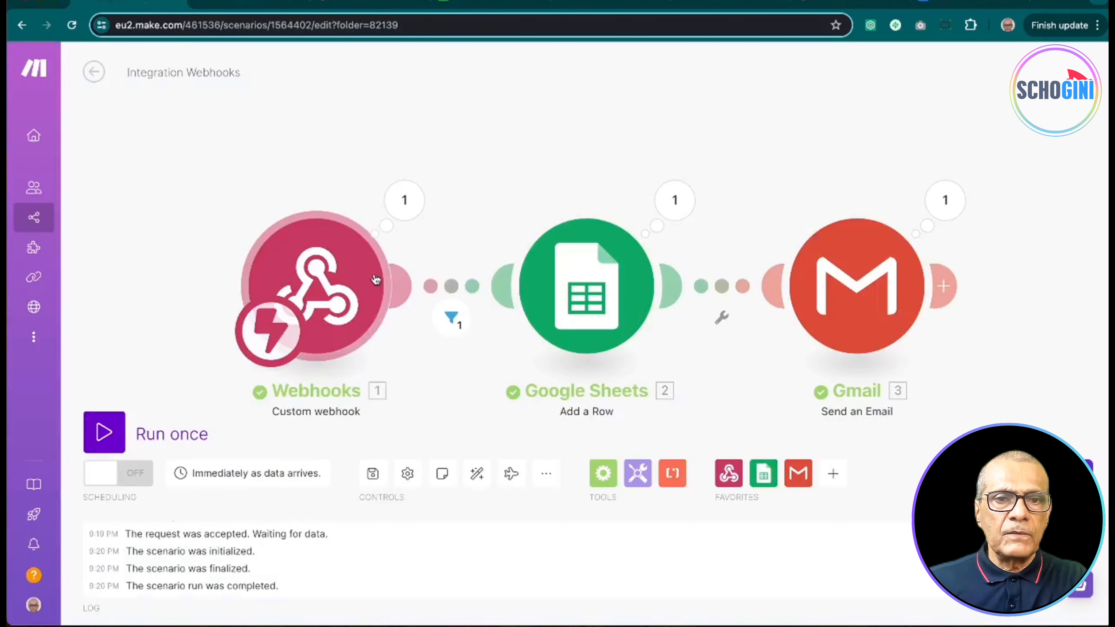
{"action": "left_click", "coordinate": [372, 473]}
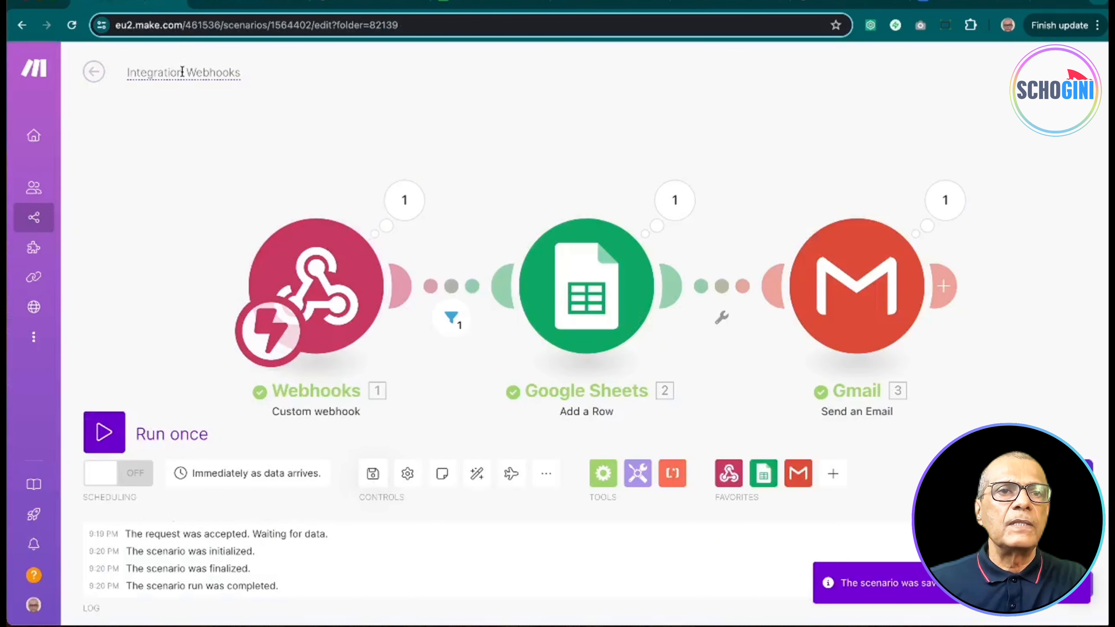
{"action": "left_click", "coordinate": [191, 71]}
{"action": "type", "text": "FOR"}
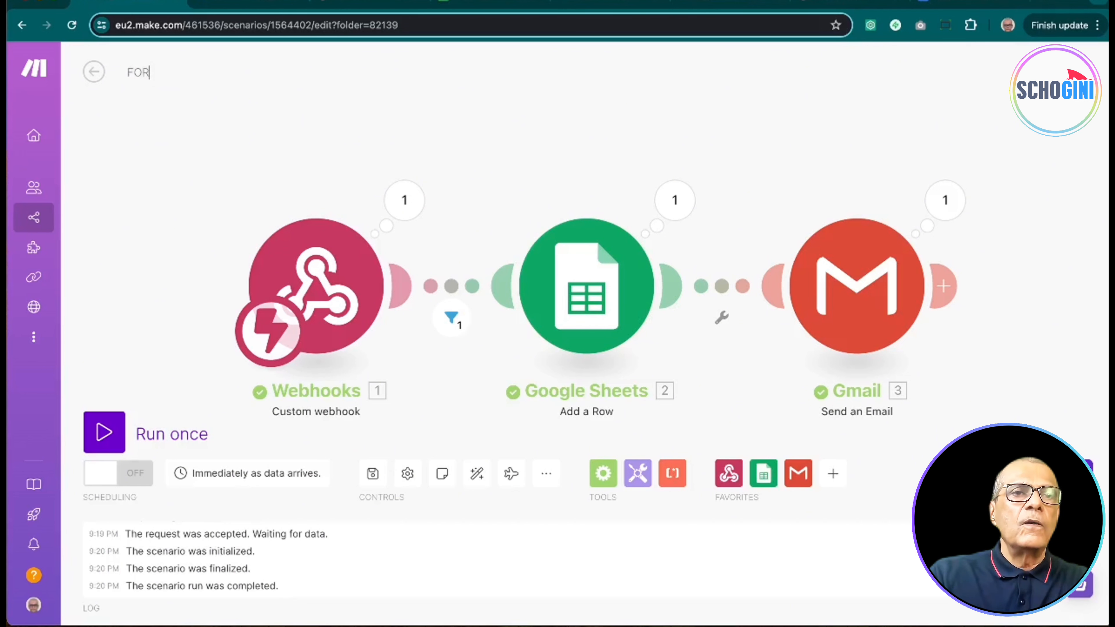
{"action": "type", "text": "M-LEAD-GEN1"}
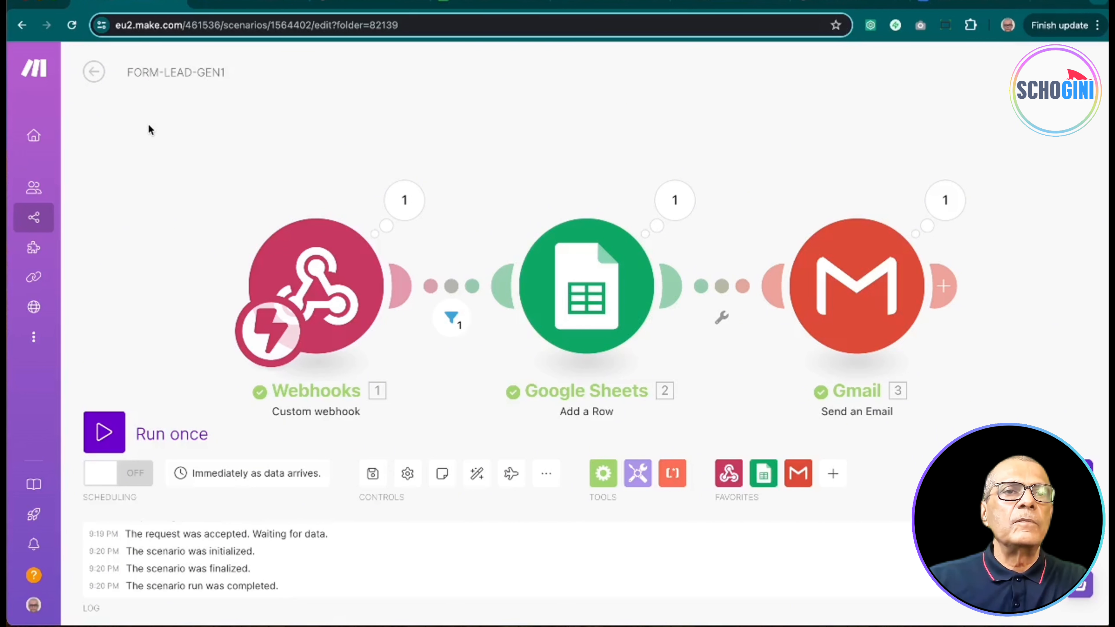
{"action": "left_click", "coordinate": [373, 477]}
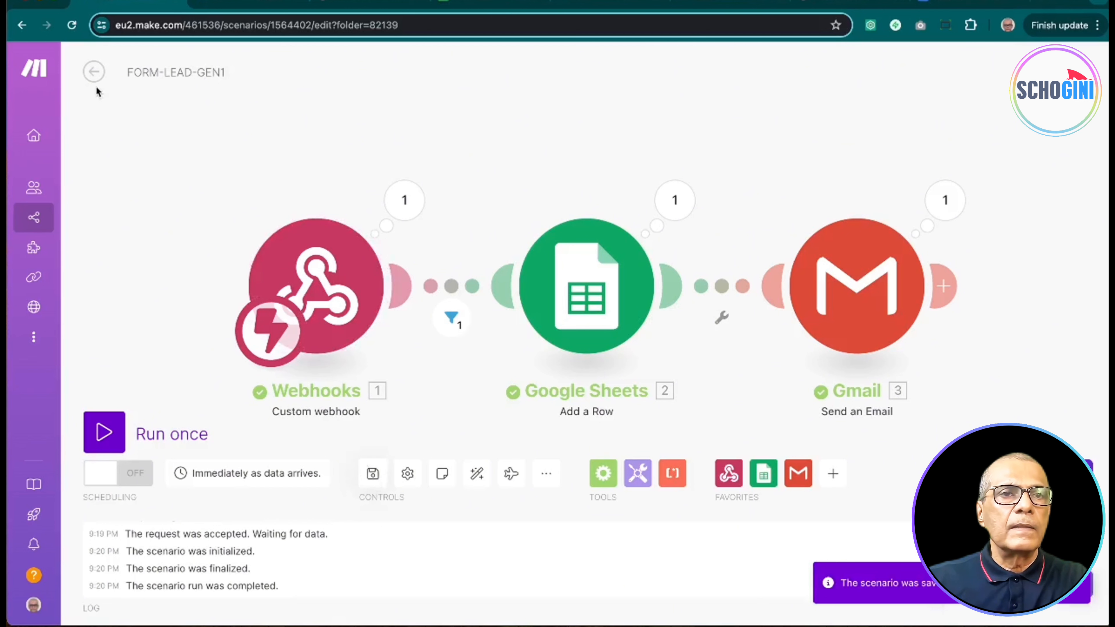
{"action": "left_click", "coordinate": [136, 473]}
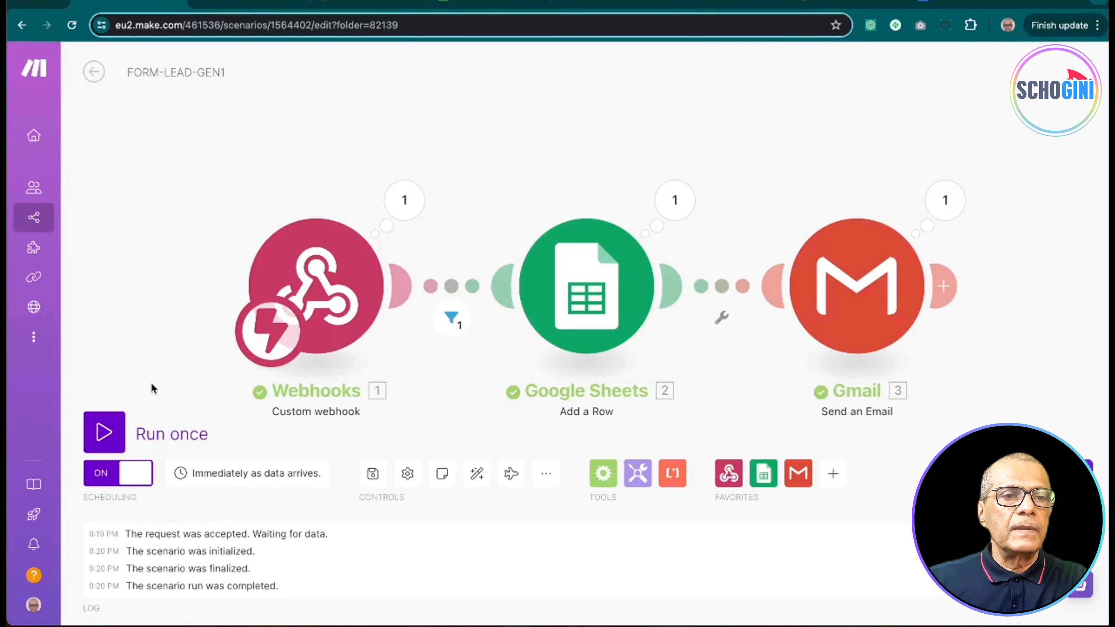
{"action": "left_click", "coordinate": [91, 73]}
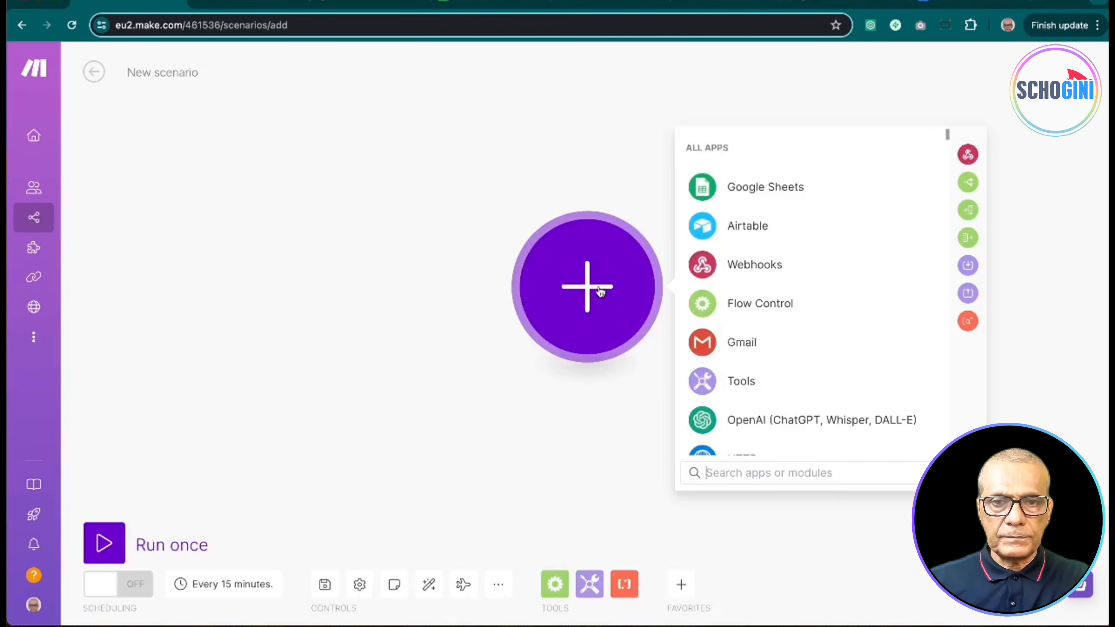
Step: Start the new scenario with a Custom webhook trigger on a new default-named hook and copy its address
{"action": "left_click", "coordinate": [741, 266]}
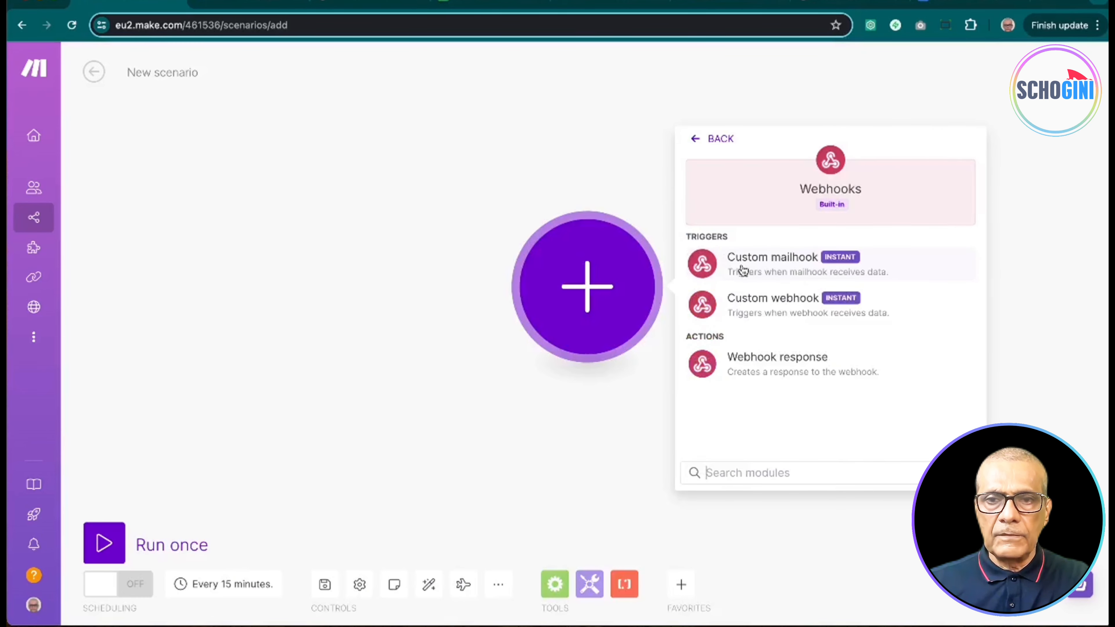
{"action": "left_click", "coordinate": [785, 308]}
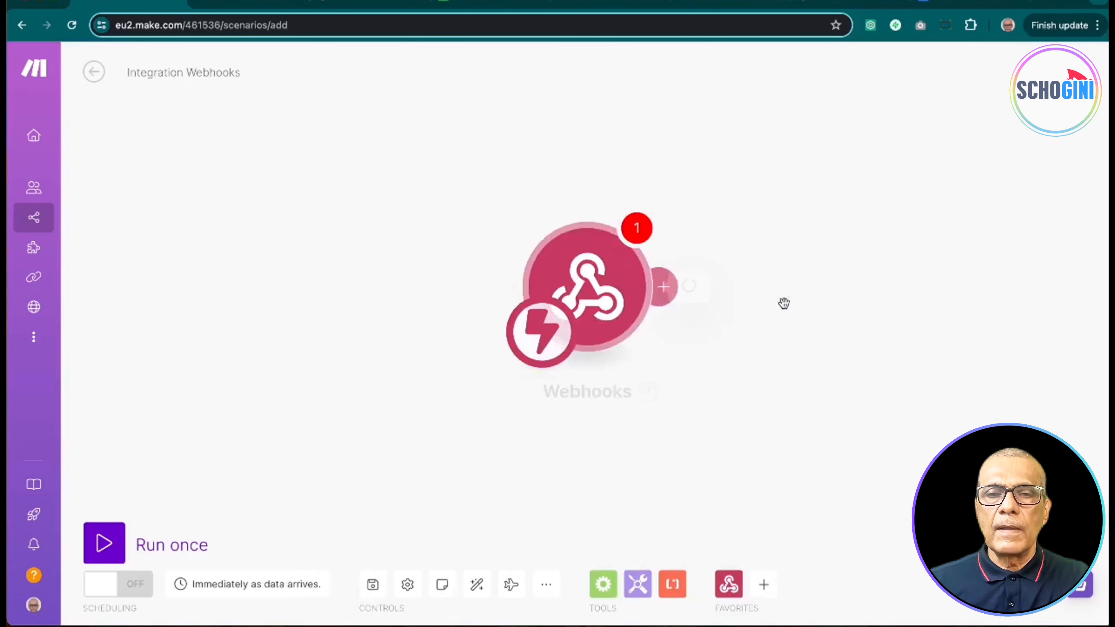
{"action": "left_click", "coordinate": [789, 284]}
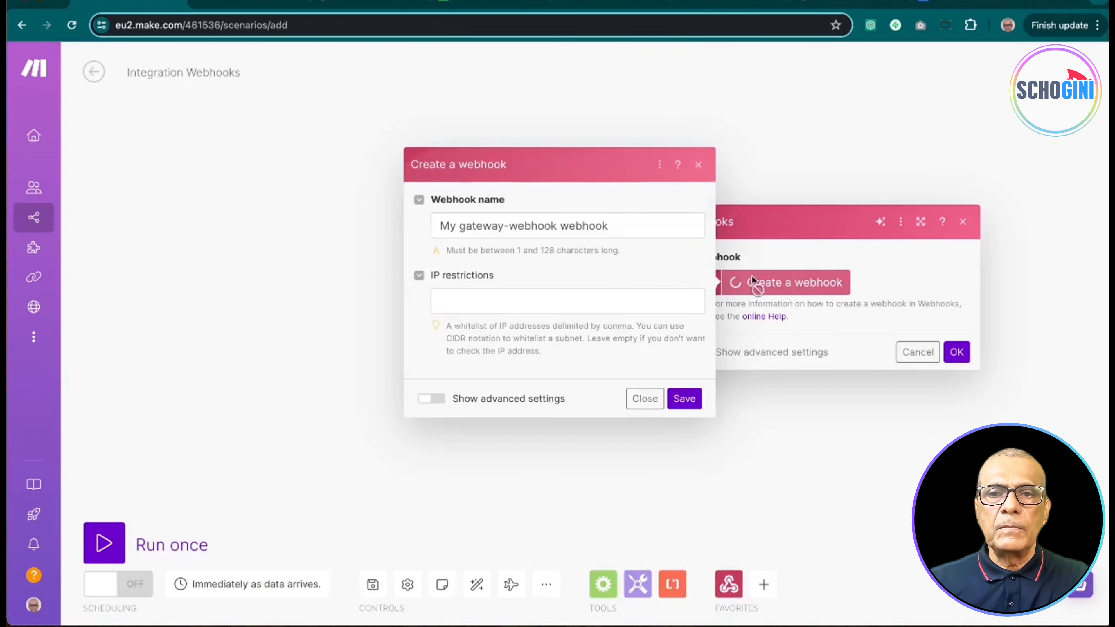
{"action": "left_click", "coordinate": [684, 398]}
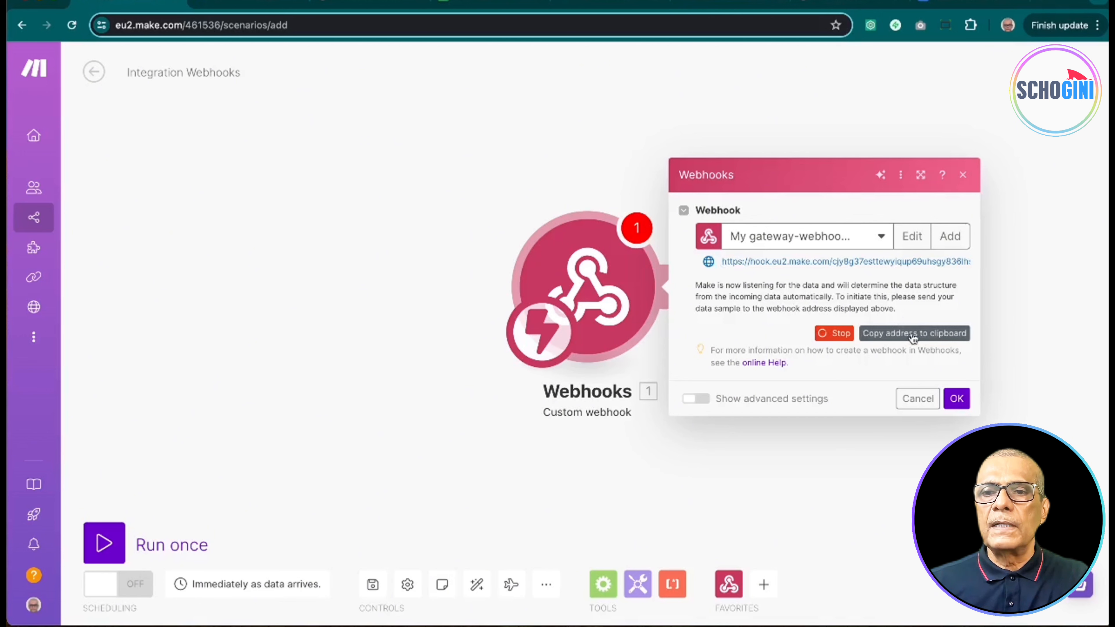
{"action": "left_click", "coordinate": [912, 337]}
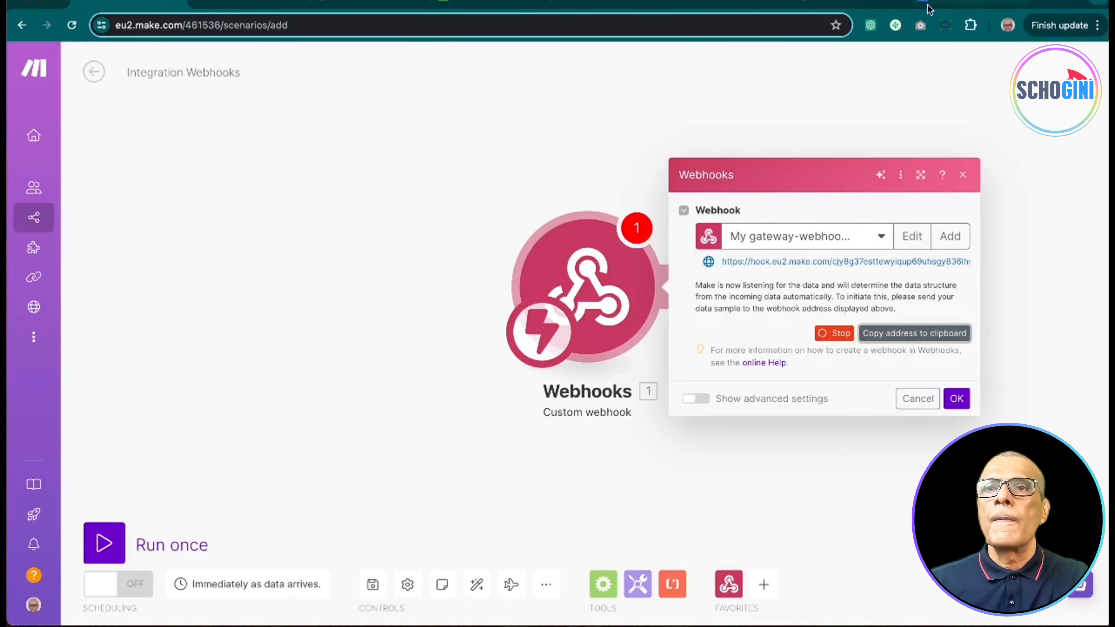
Step: Load the webhook address in a new tab with an ?email= test address, getting Accepted, then return to Make
{"action": "left_click", "coordinate": [1044, 2]}
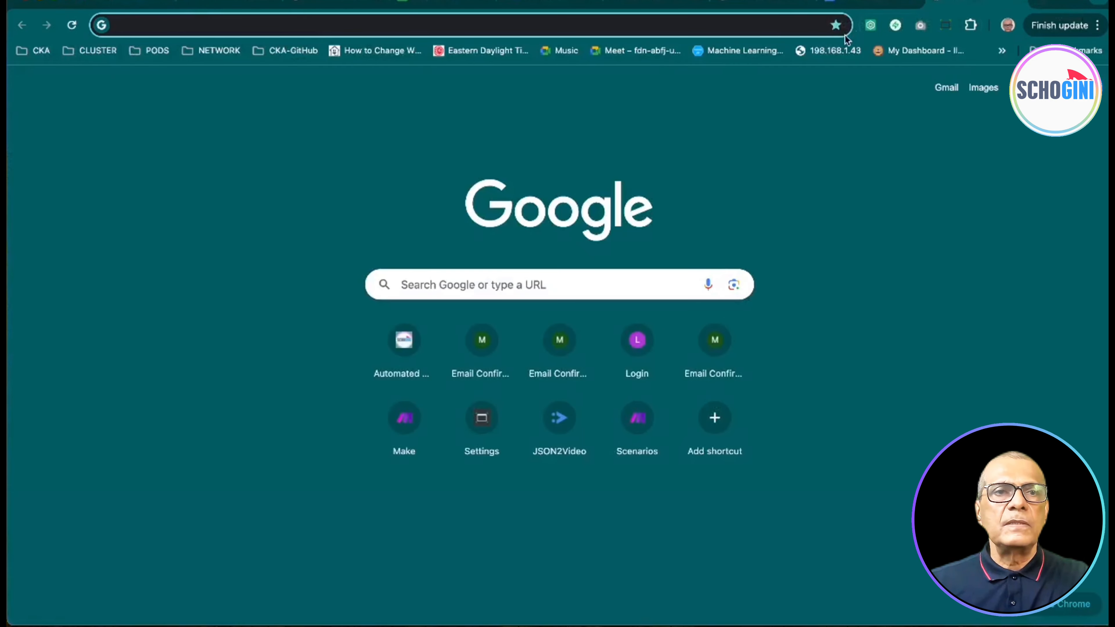
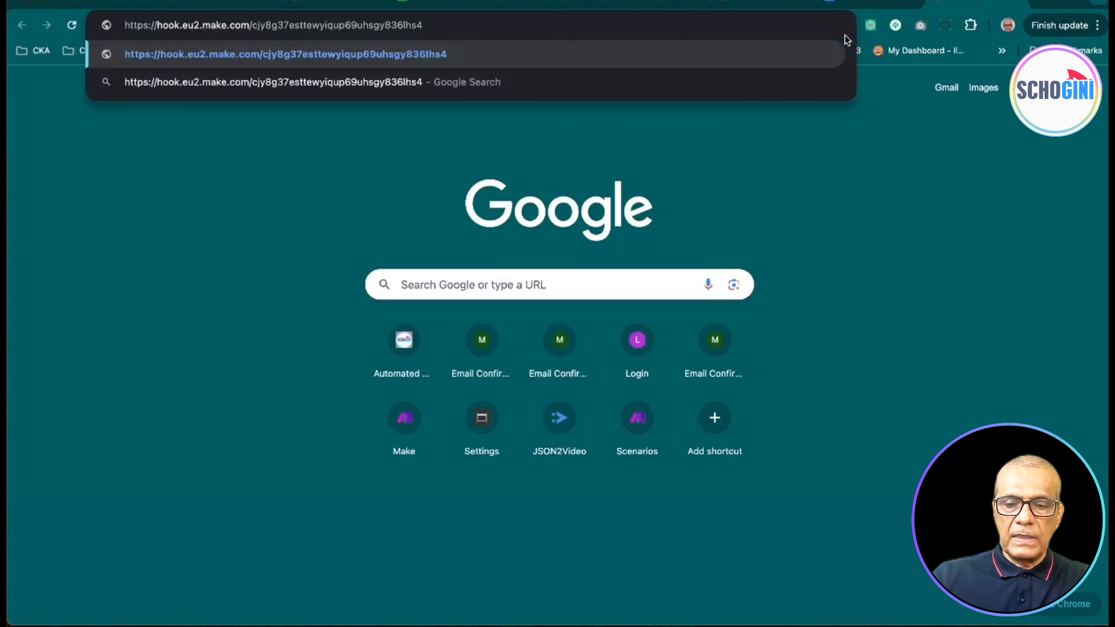
{"action": "type", "text": "?ema"}
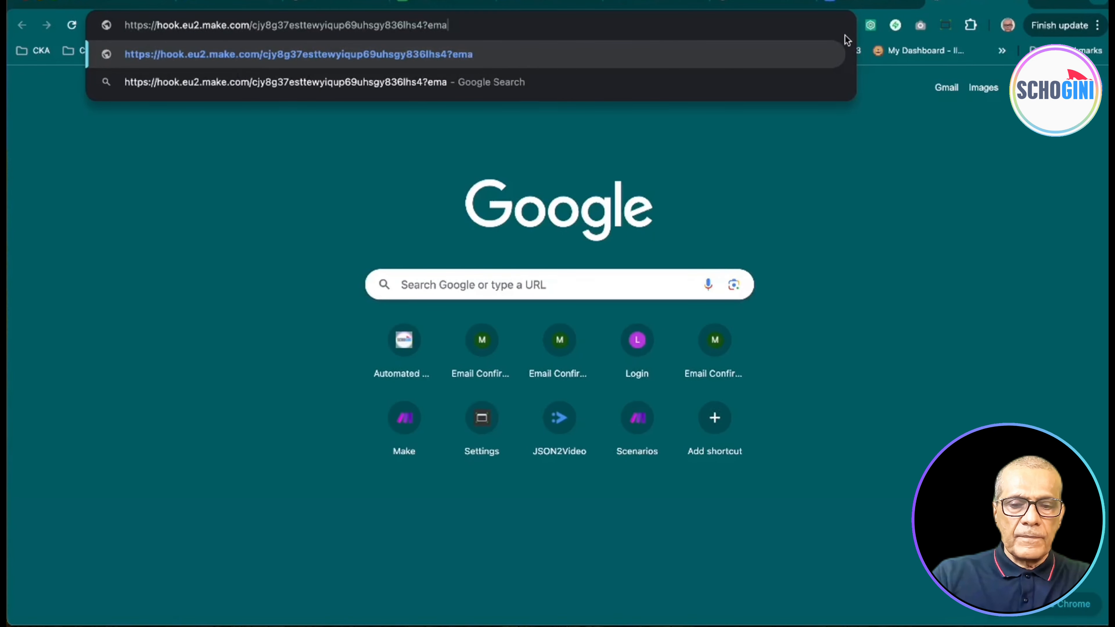
{"action": "type", "text": "il="}
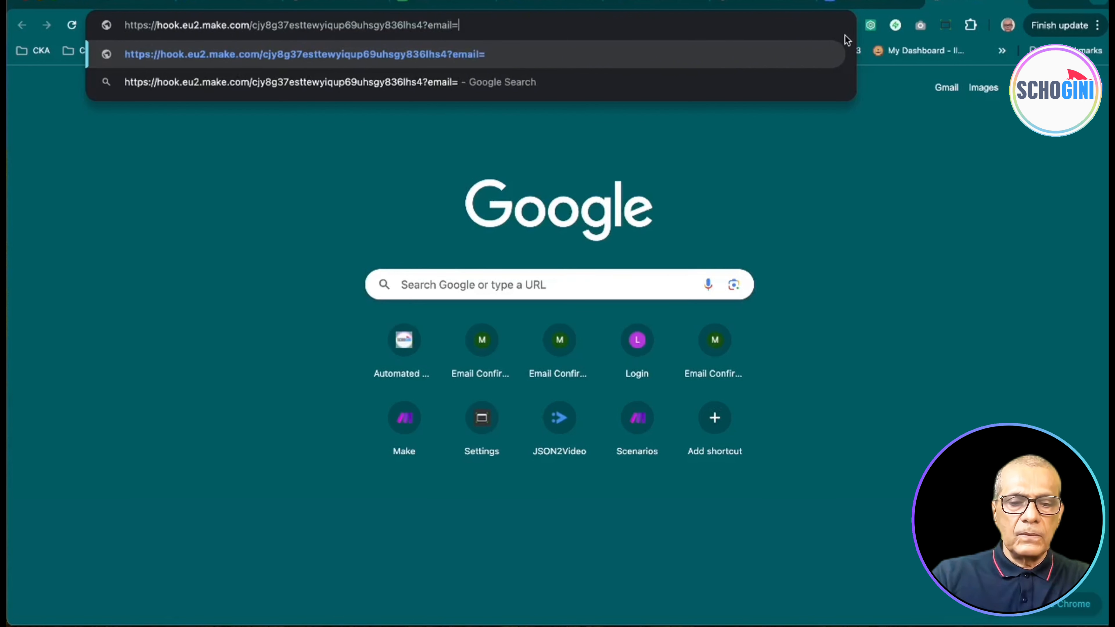
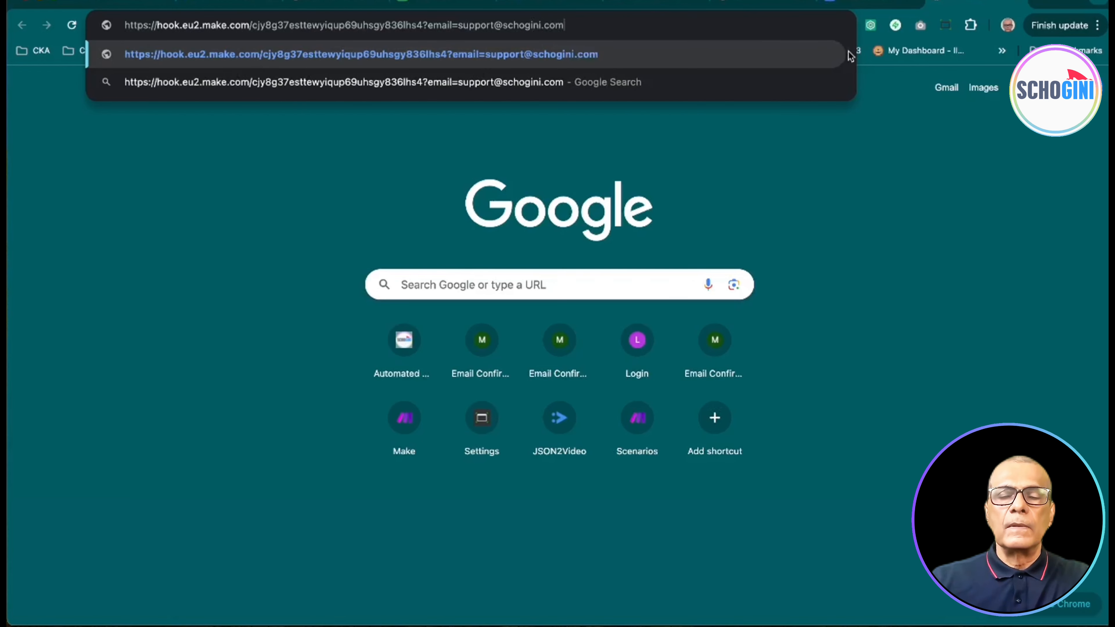
{"action": "key", "text": "Return"}
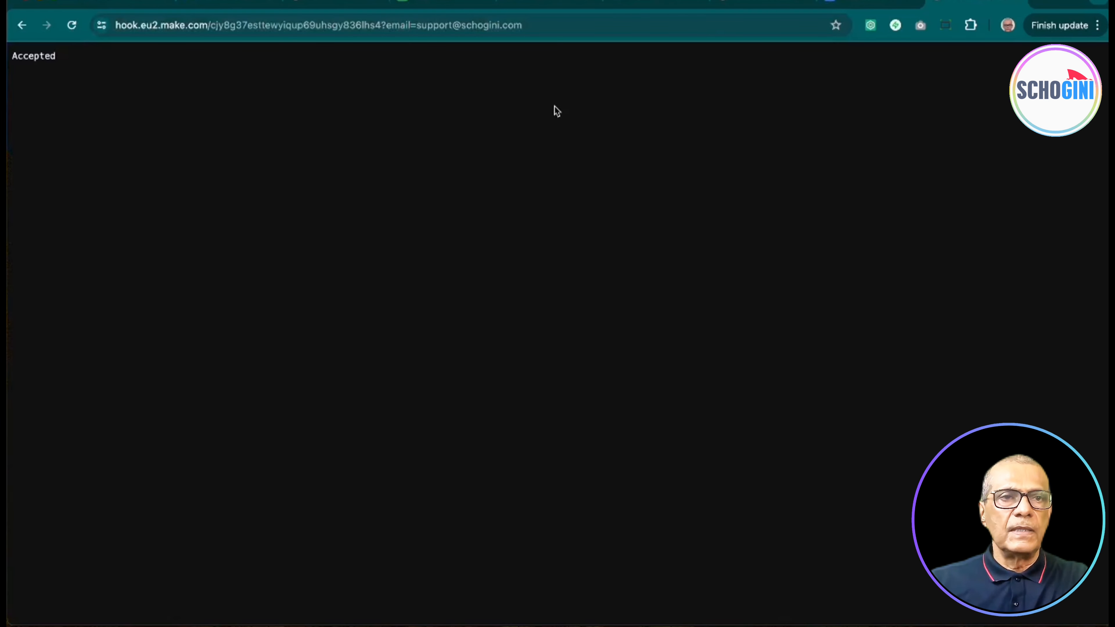
{"action": "left_click", "coordinate": [160, 7]}
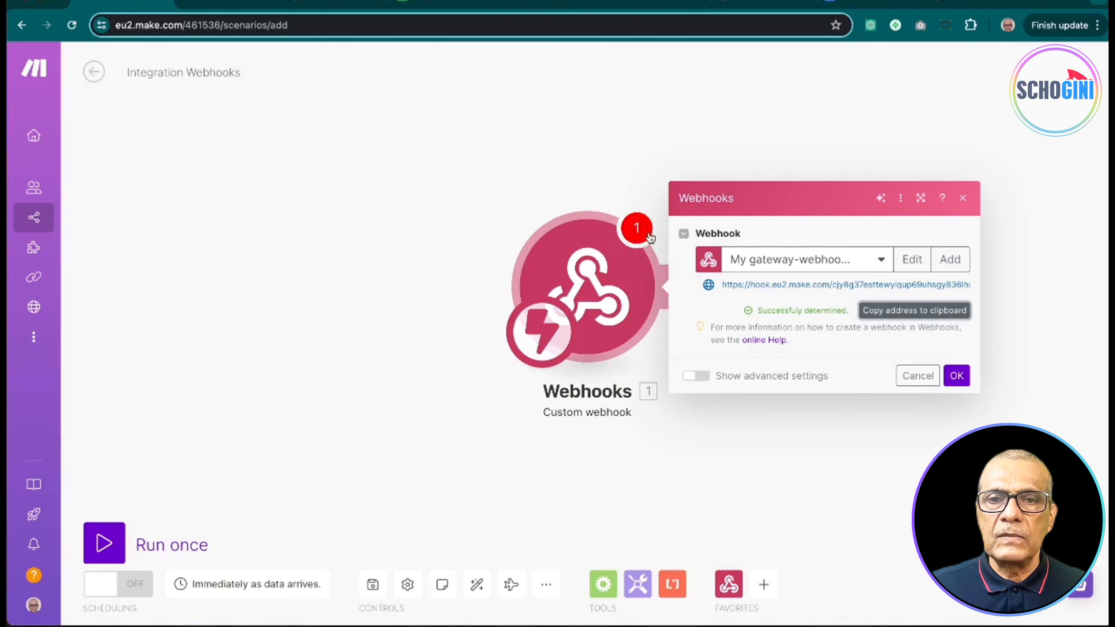
Step: Confirm the webhook settings and run the scenario once using the already-queued data
{"action": "left_click", "coordinate": [957, 376]}
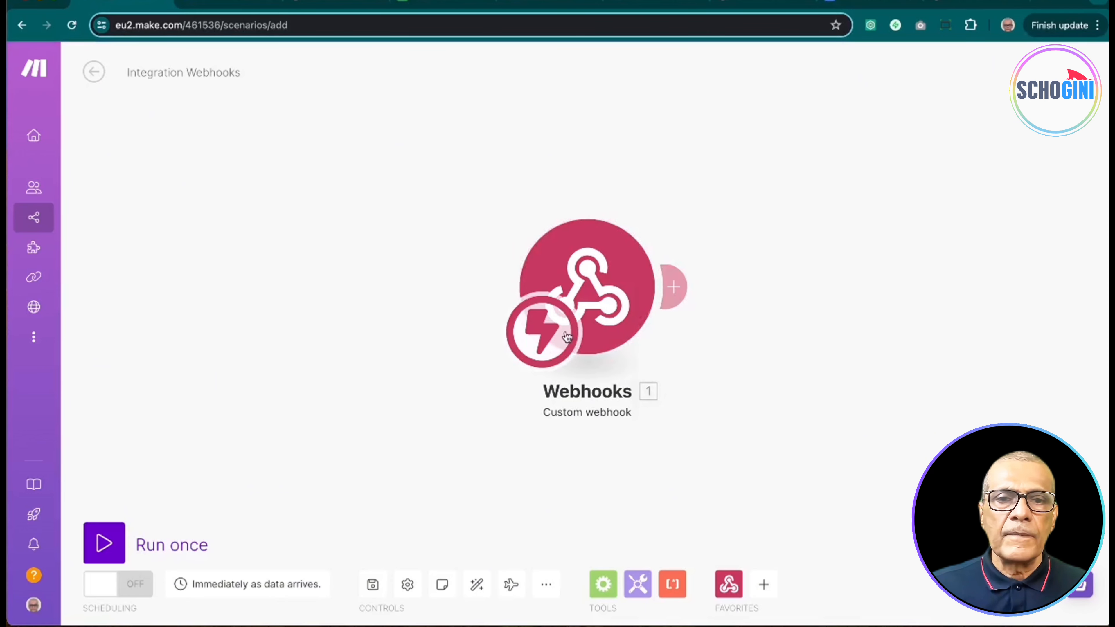
{"action": "left_click", "coordinate": [112, 545]}
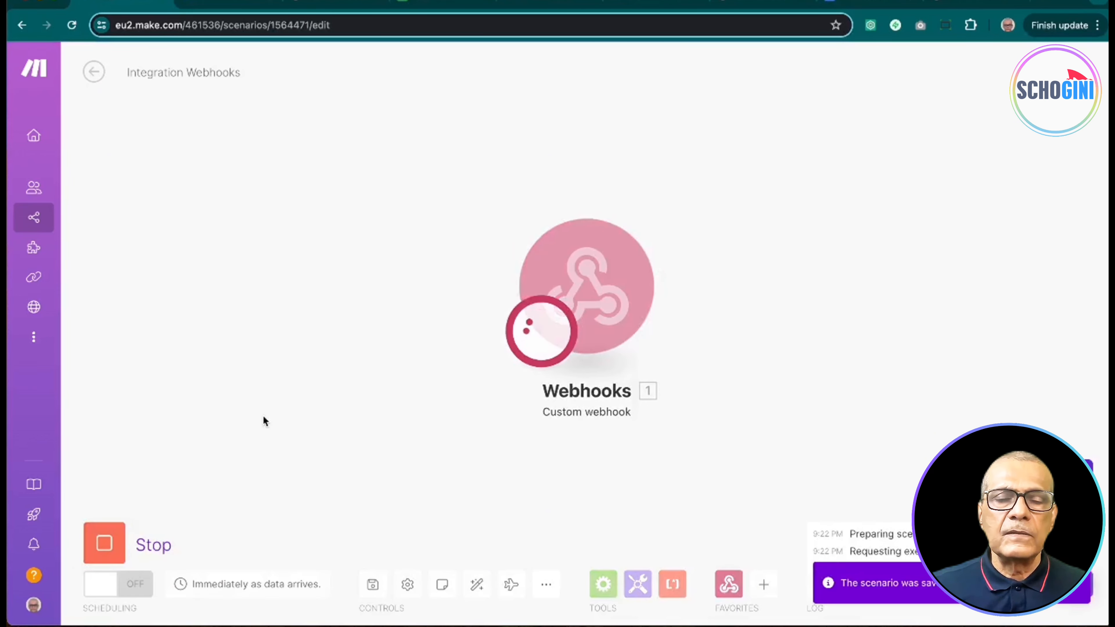
{"action": "left_click", "coordinate": [105, 542]}
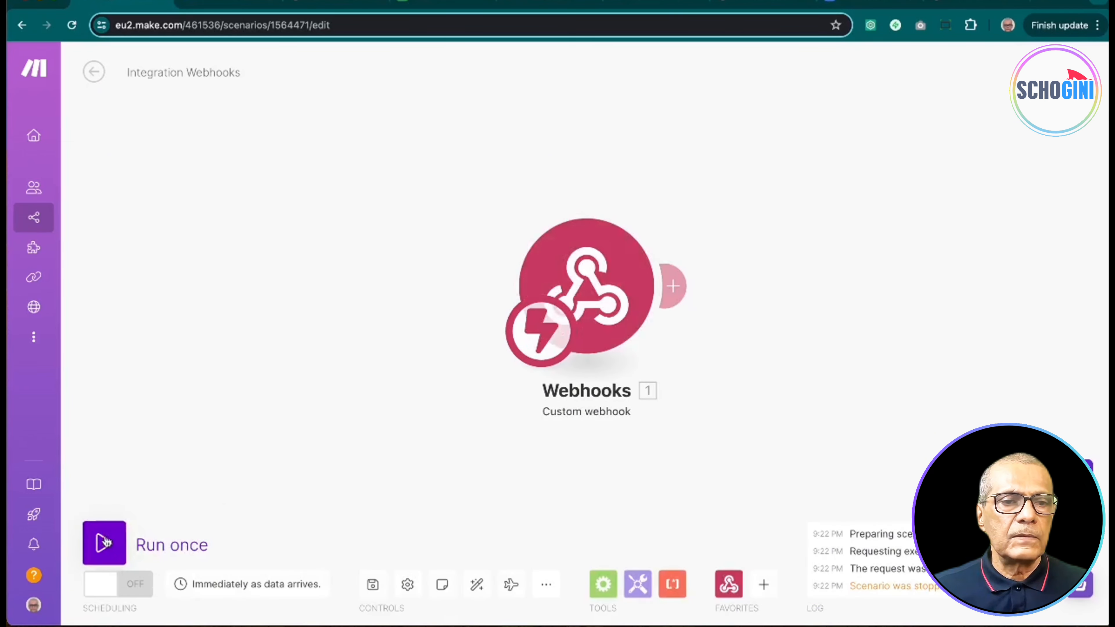
{"action": "left_click", "coordinate": [105, 545]}
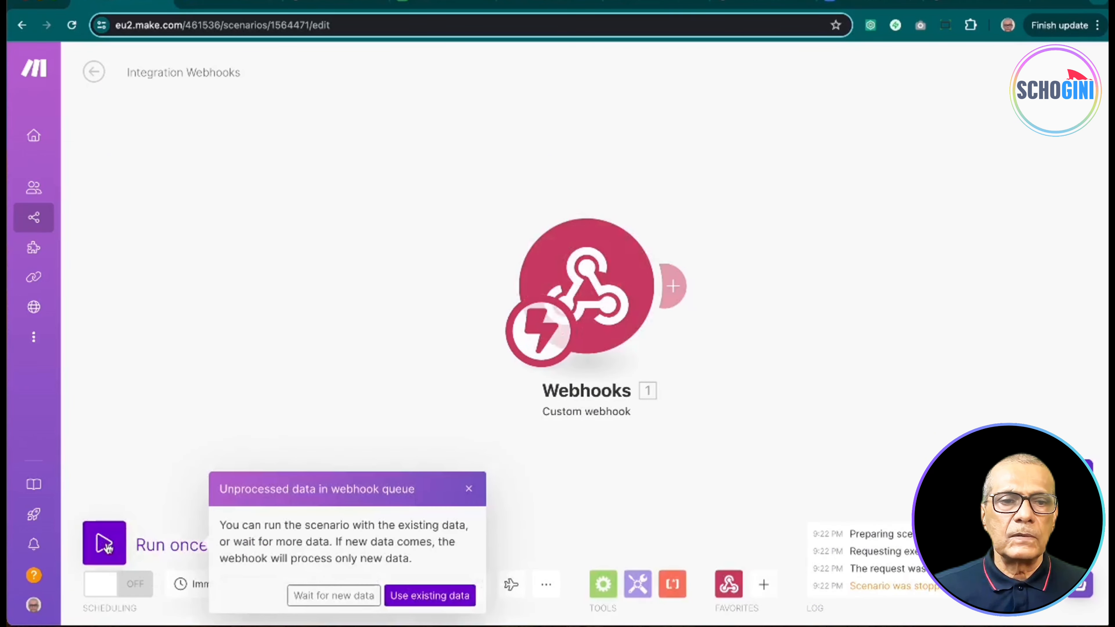
{"action": "left_click", "coordinate": [430, 596]}
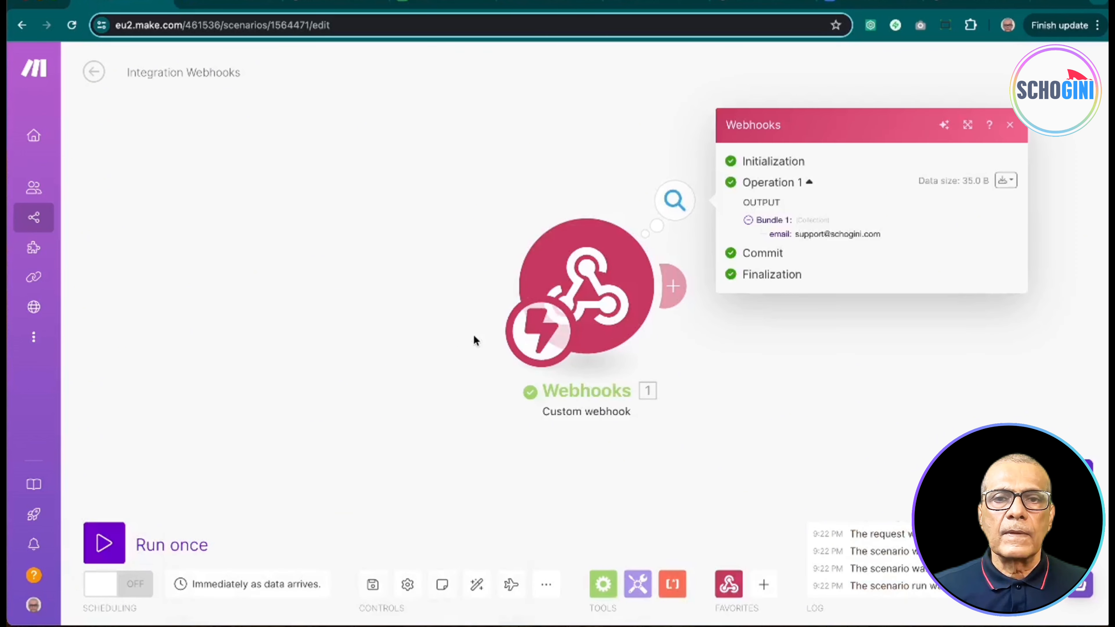
Step: Inspect the webhook's received email field and move the Webhooks module to the left
{"action": "left_click", "coordinate": [535, 147]}
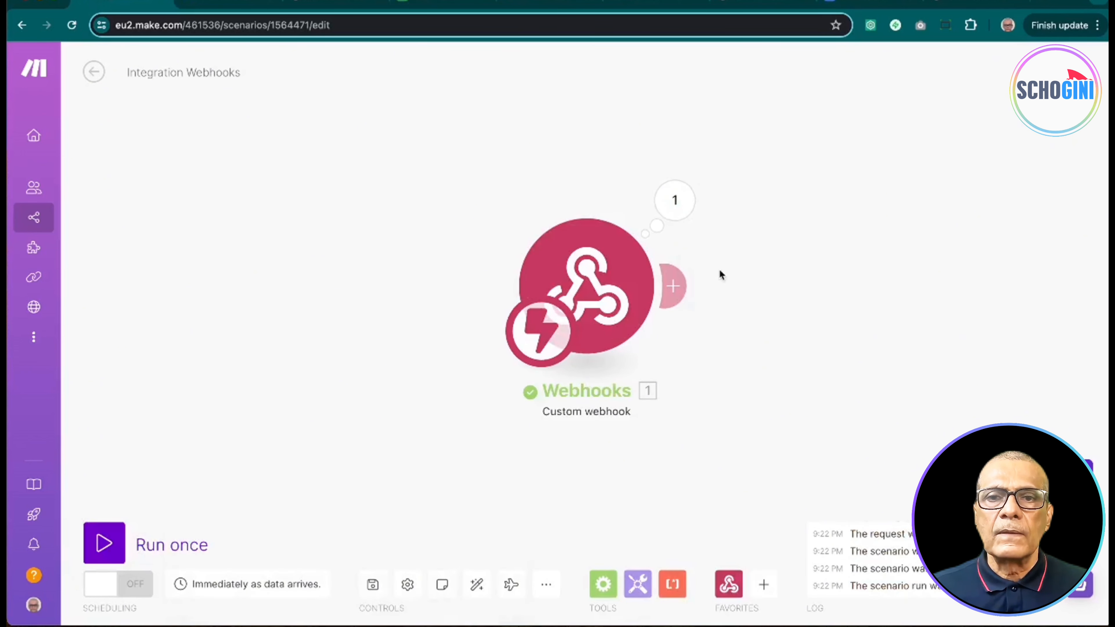
{"action": "left_click", "coordinate": [676, 202]}
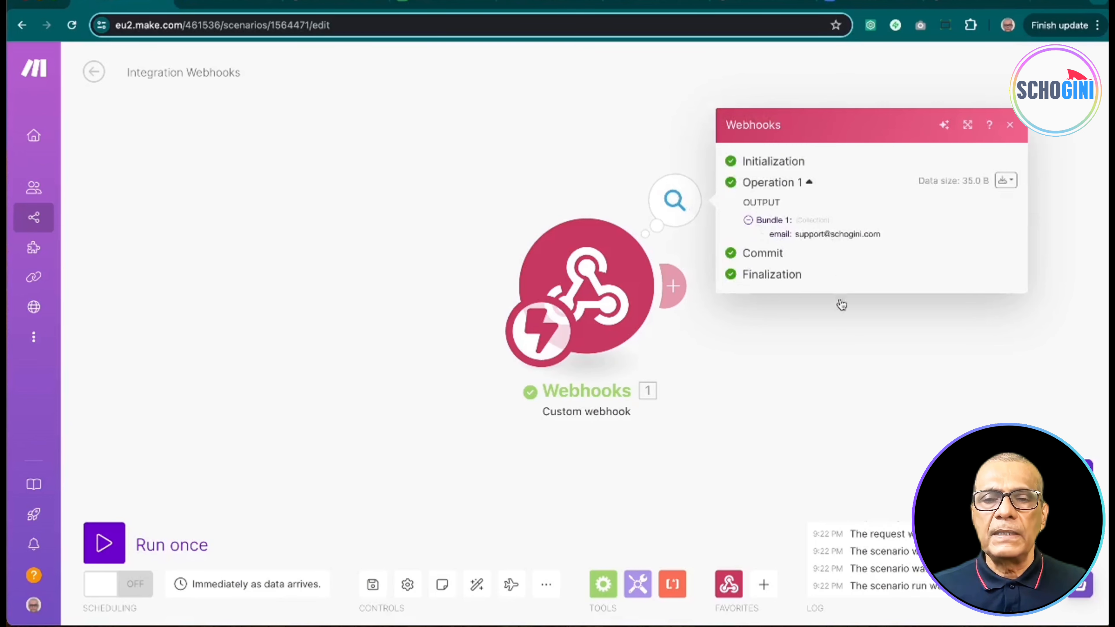
{"action": "left_click", "coordinate": [841, 338]}
{"action": "left_click_drag", "start_coordinate": [628, 301], "coordinate": [283, 294]}
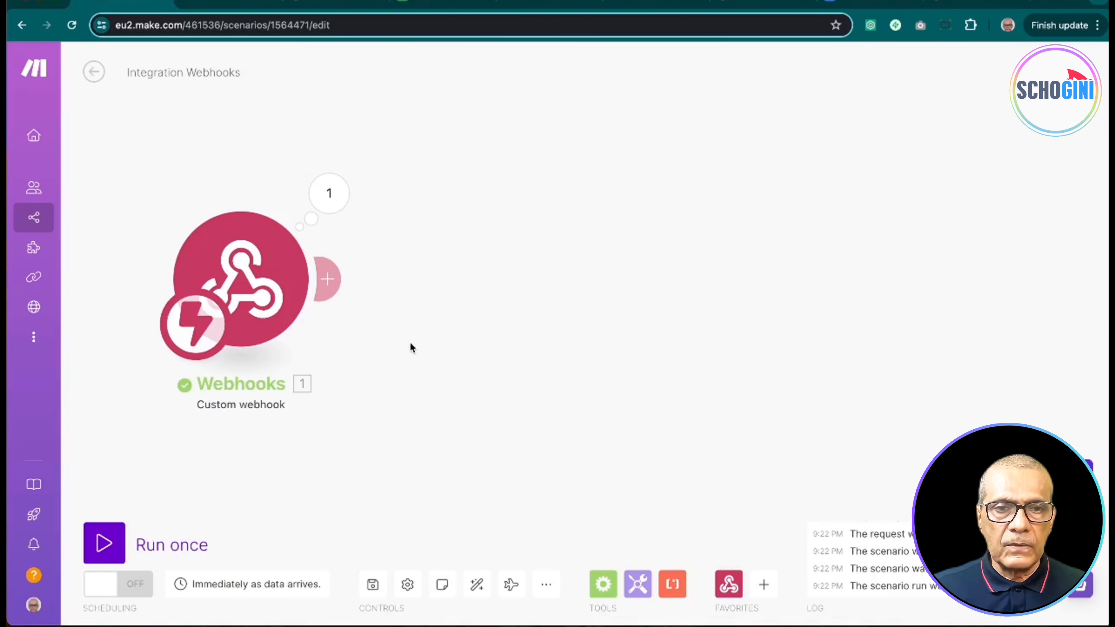
Step: Add a Google Sheets Search Rows module after the webhook
{"action": "left_click", "coordinate": [327, 279]}
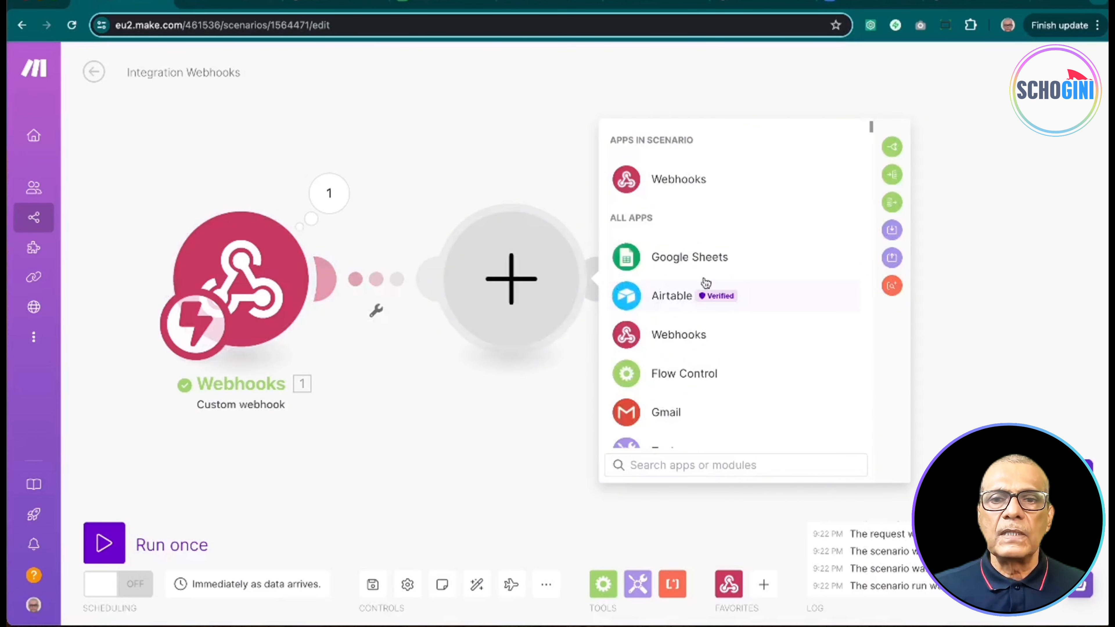
{"action": "left_click", "coordinate": [690, 257]}
{"action": "scroll", "coordinate": [707, 367], "scroll_direction": "down", "scroll_amount": 1}
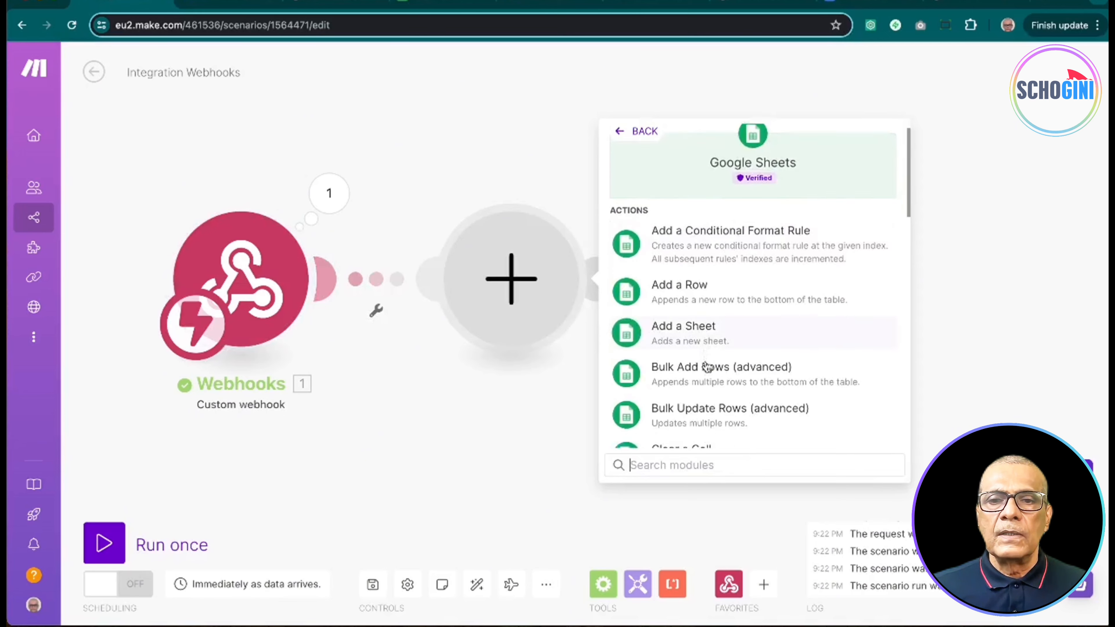
{"action": "scroll", "coordinate": [705, 366], "scroll_direction": "down", "scroll_amount": 15}
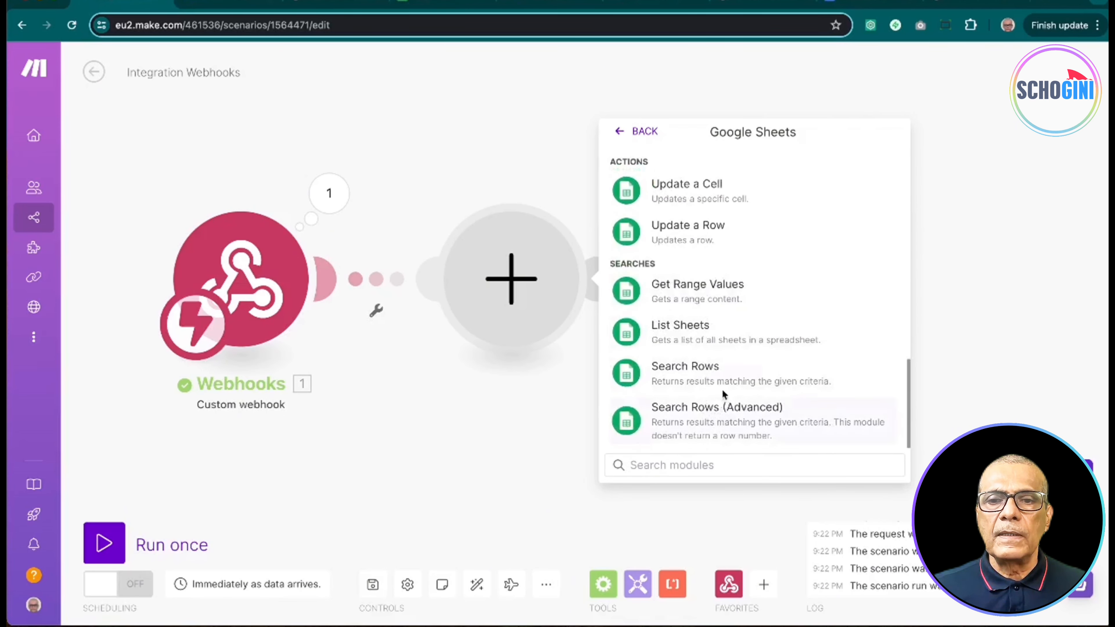
{"action": "left_click", "coordinate": [718, 378]}
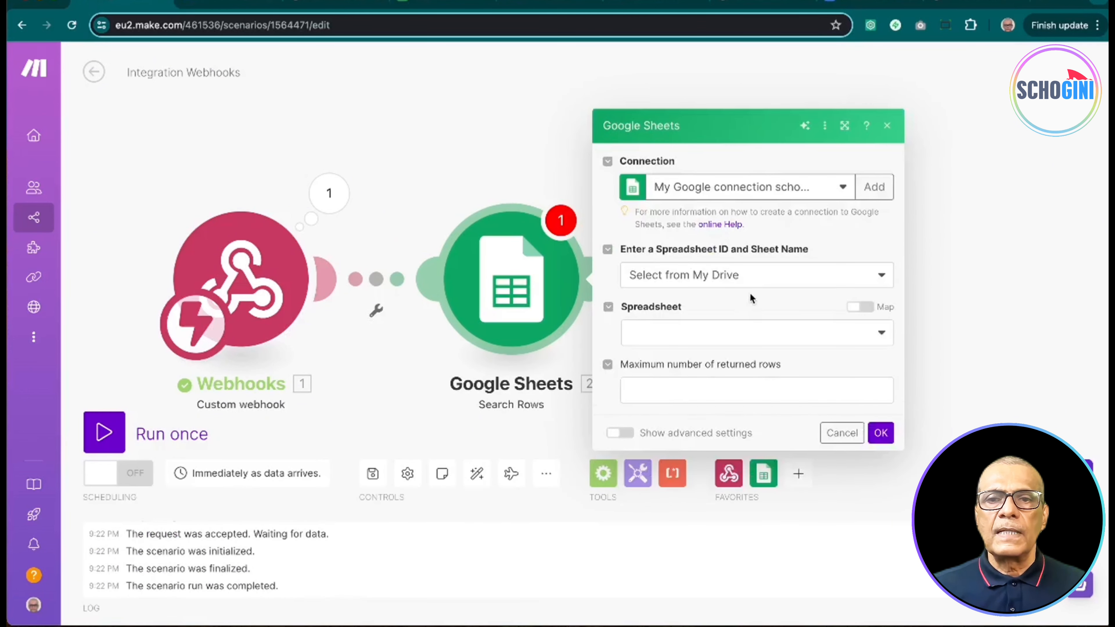
Step: Choose the TUTORIAL spreadsheet by searching all spreadsheets for 'tutor'
{"action": "left_click", "coordinate": [869, 279]}
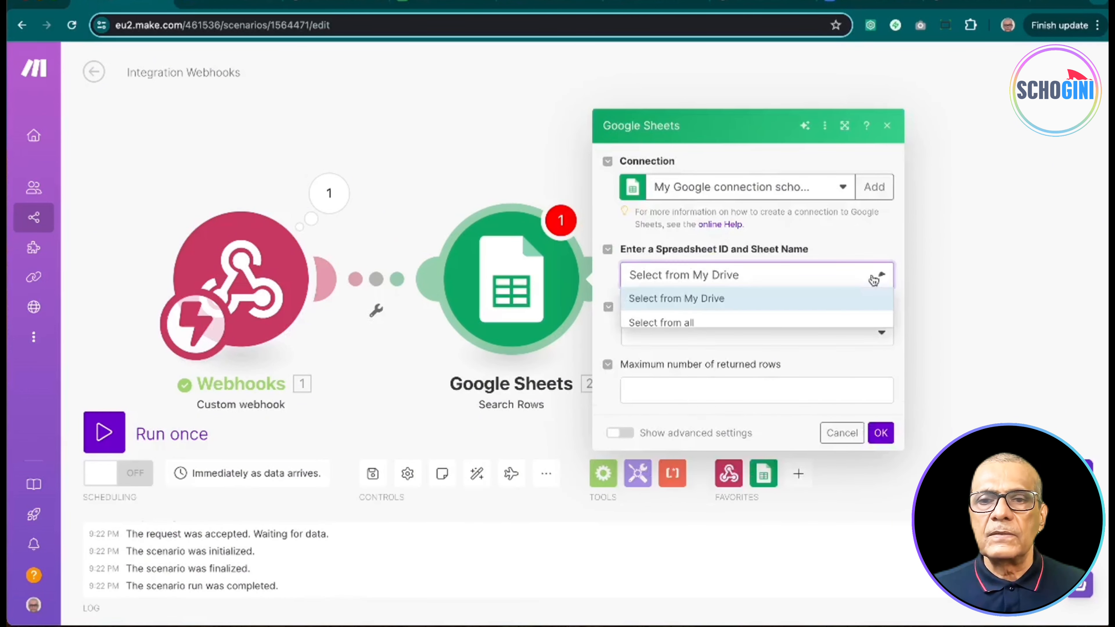
{"action": "left_click", "coordinate": [808, 324]}
{"action": "left_click", "coordinate": [847, 332]}
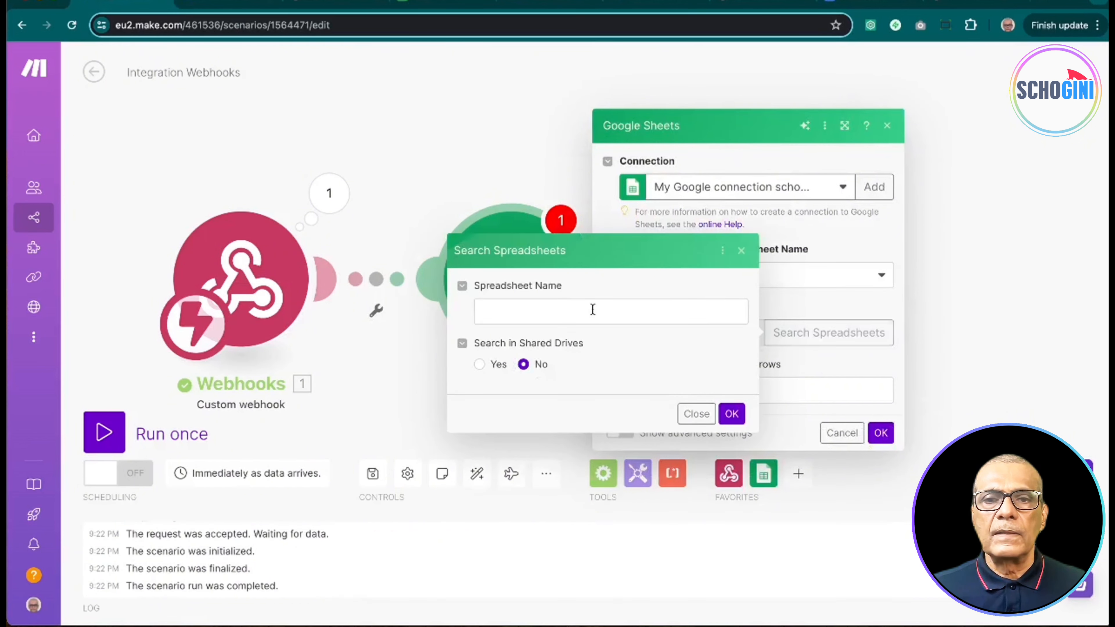
{"action": "left_click", "coordinate": [593, 312]}
{"action": "type", "text": "tutorial"}
{"action": "left_click", "coordinate": [575, 348]}
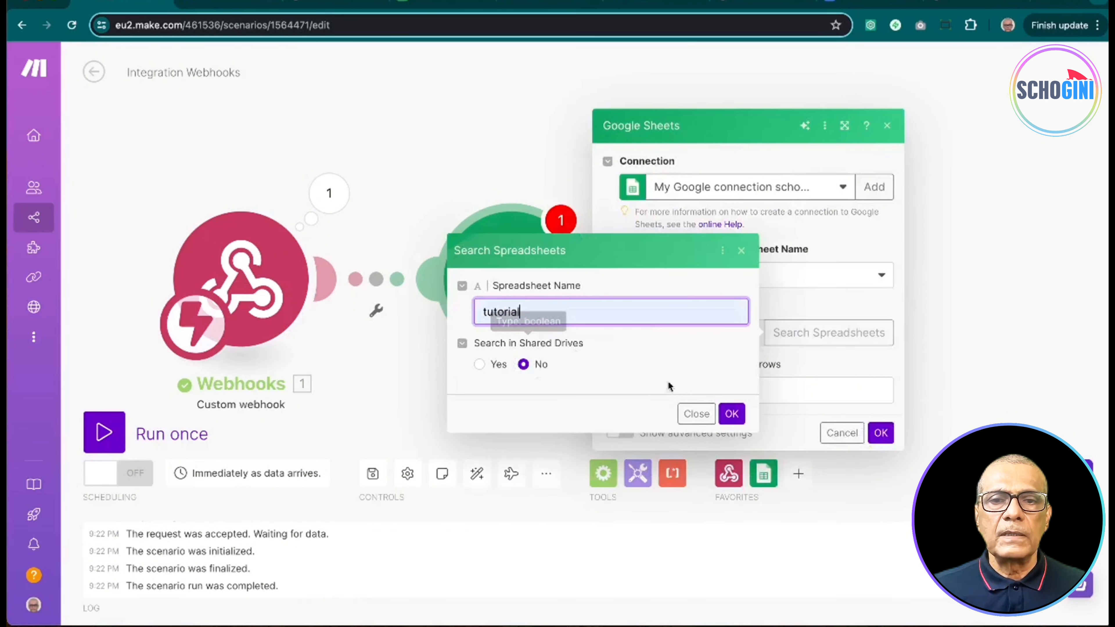
{"action": "left_click", "coordinate": [732, 414]}
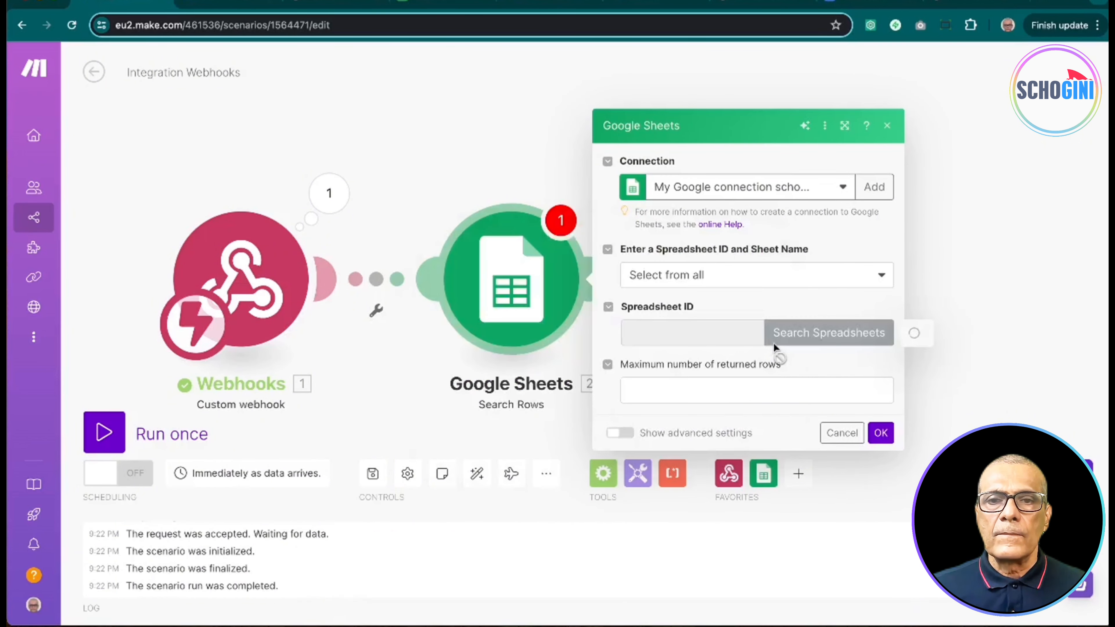
{"action": "left_click", "coordinate": [509, 344]}
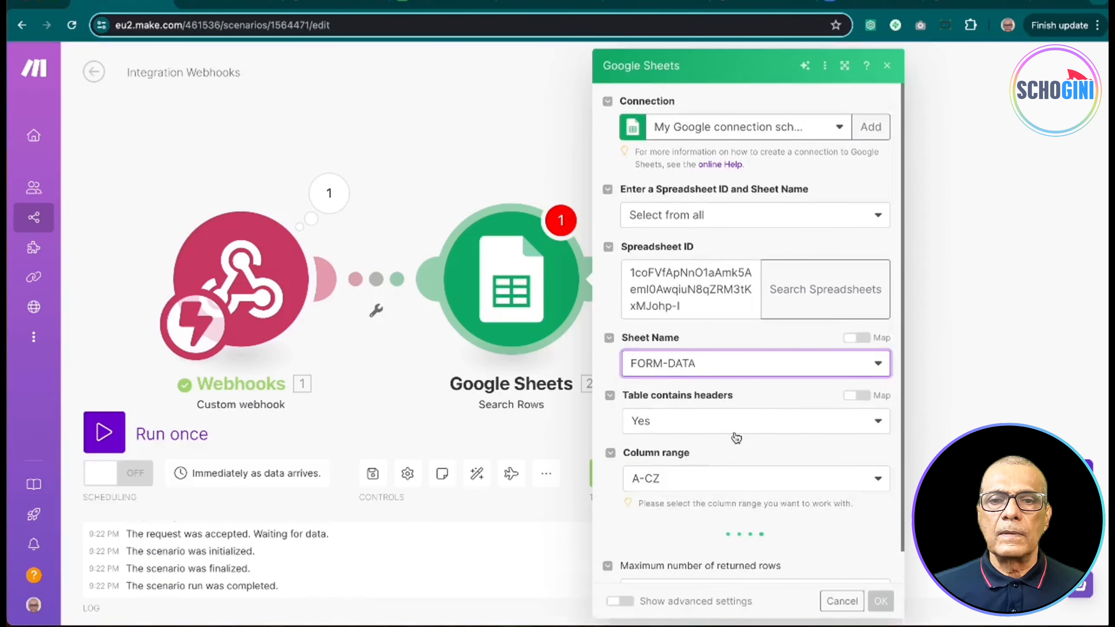
Step: Filter Email (A) Equal to (case insensitive) 1. email, limit results to 1 row, and save
{"action": "scroll", "coordinate": [703, 493], "scroll_direction": "down", "scroll_amount": 4}
{"action": "left_click", "coordinate": [764, 406]}
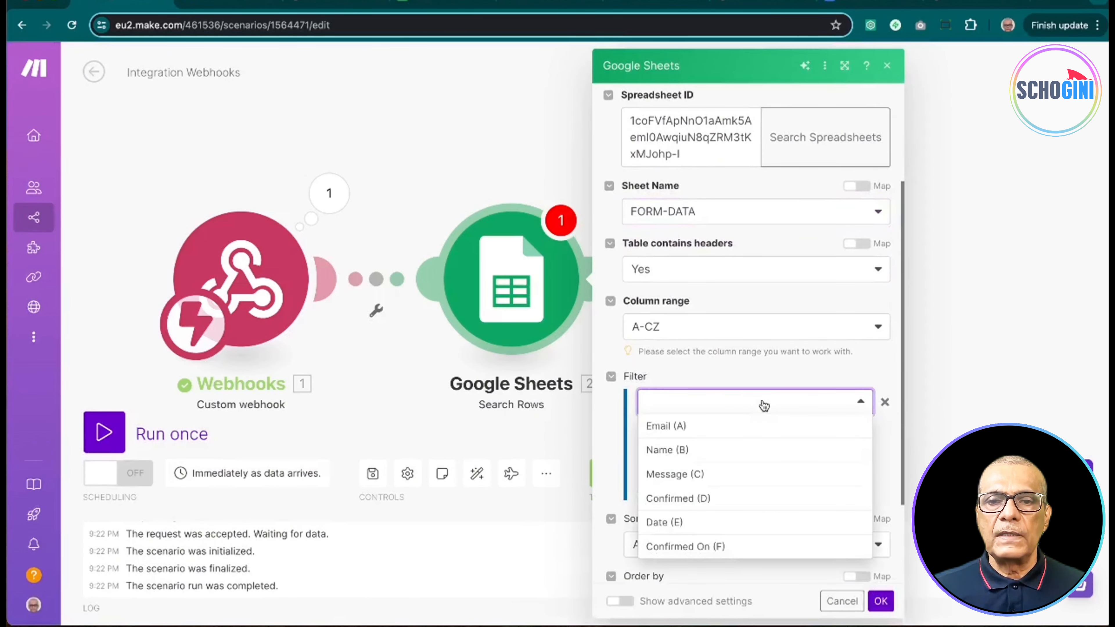
{"action": "left_click", "coordinate": [673, 429]}
{"action": "left_click", "coordinate": [706, 438]}
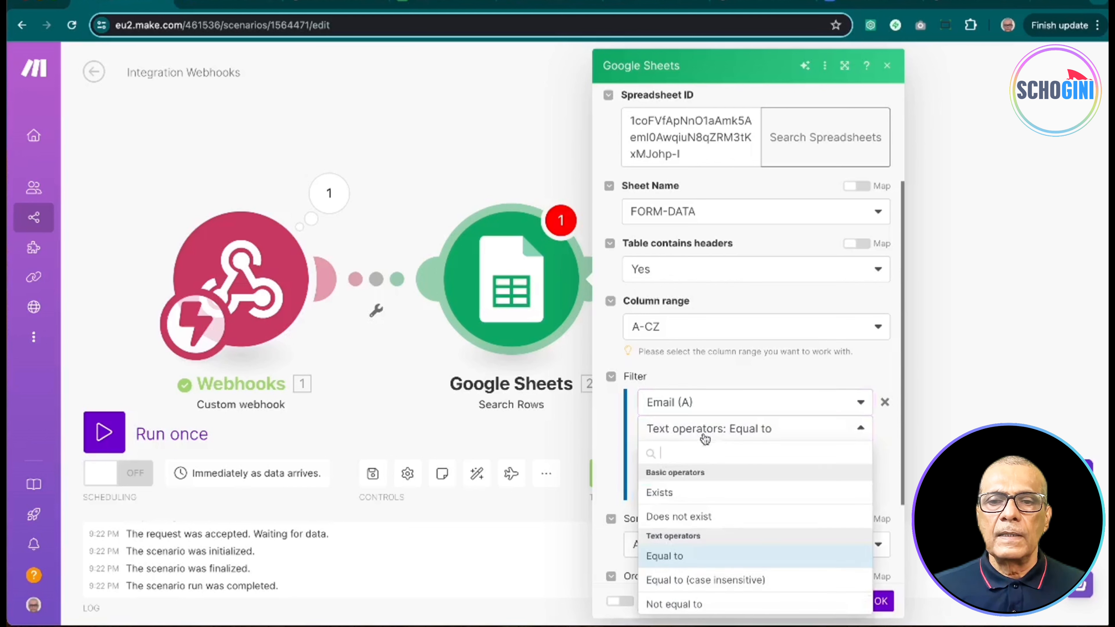
{"action": "left_click", "coordinate": [704, 581]}
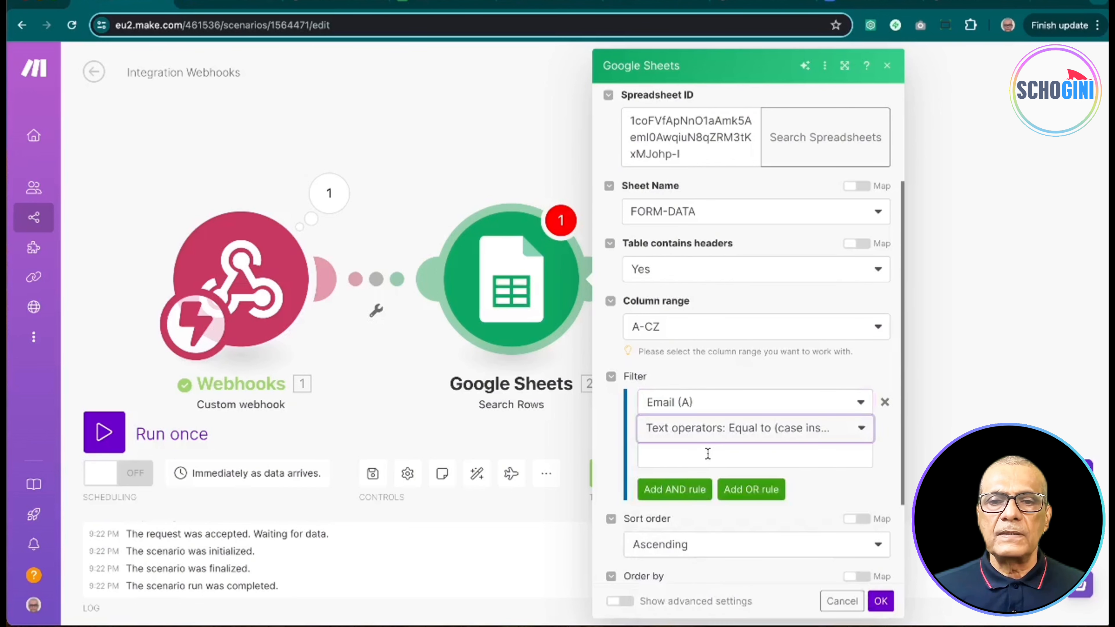
{"action": "left_click", "coordinate": [704, 455]}
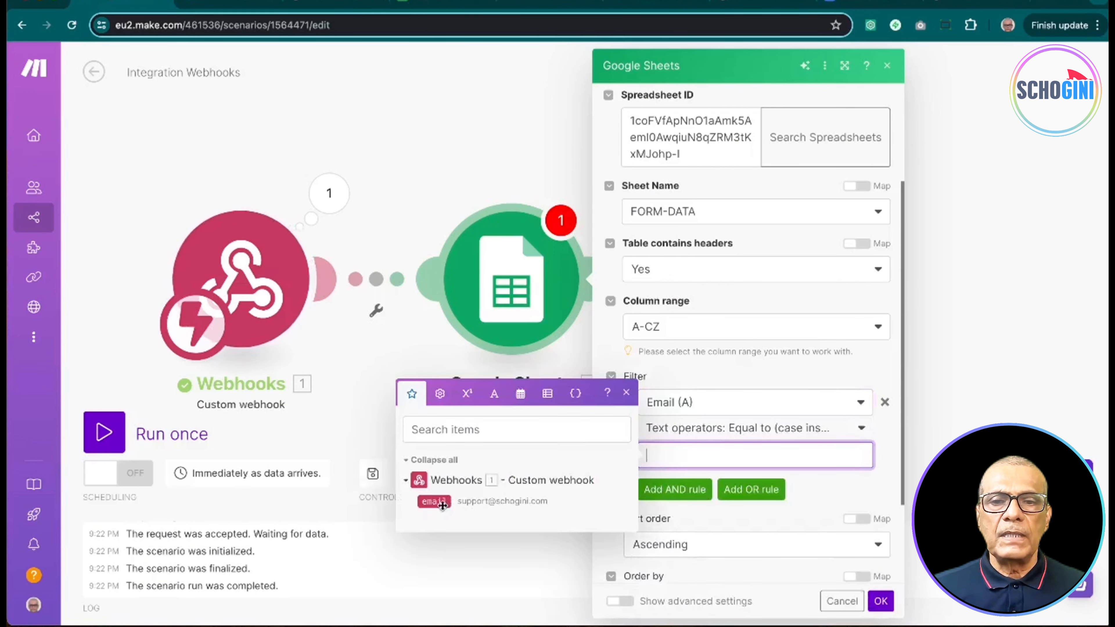
{"action": "left_click", "coordinate": [434, 502]}
{"action": "left_click", "coordinate": [830, 498]}
{"action": "scroll", "coordinate": [816, 510], "scroll_direction": "down", "scroll_amount": 3}
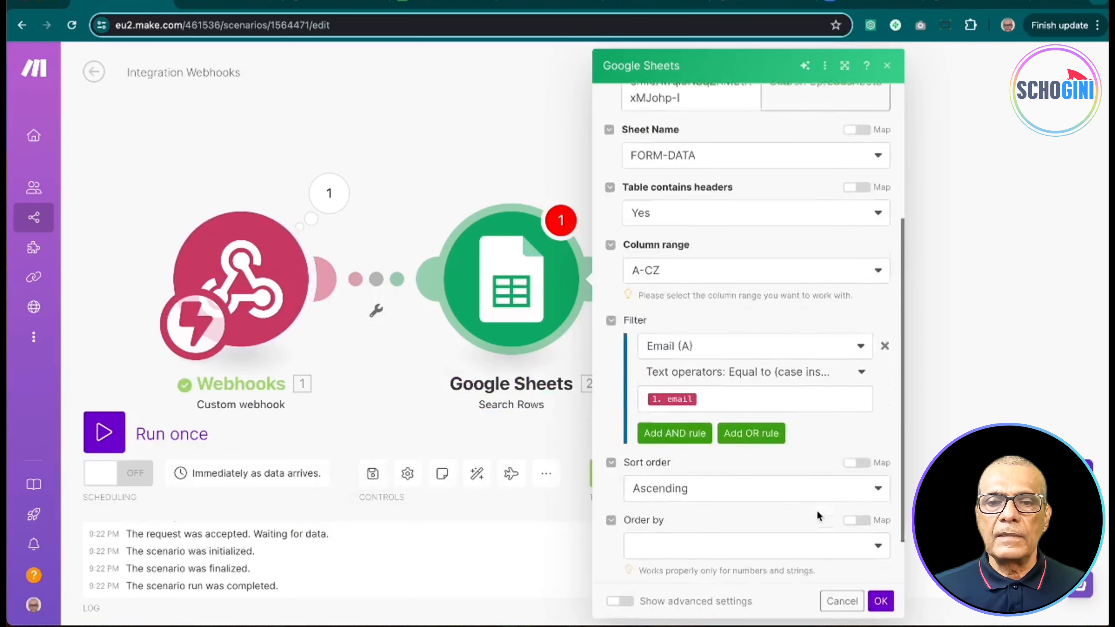
{"action": "left_click", "coordinate": [642, 555]}
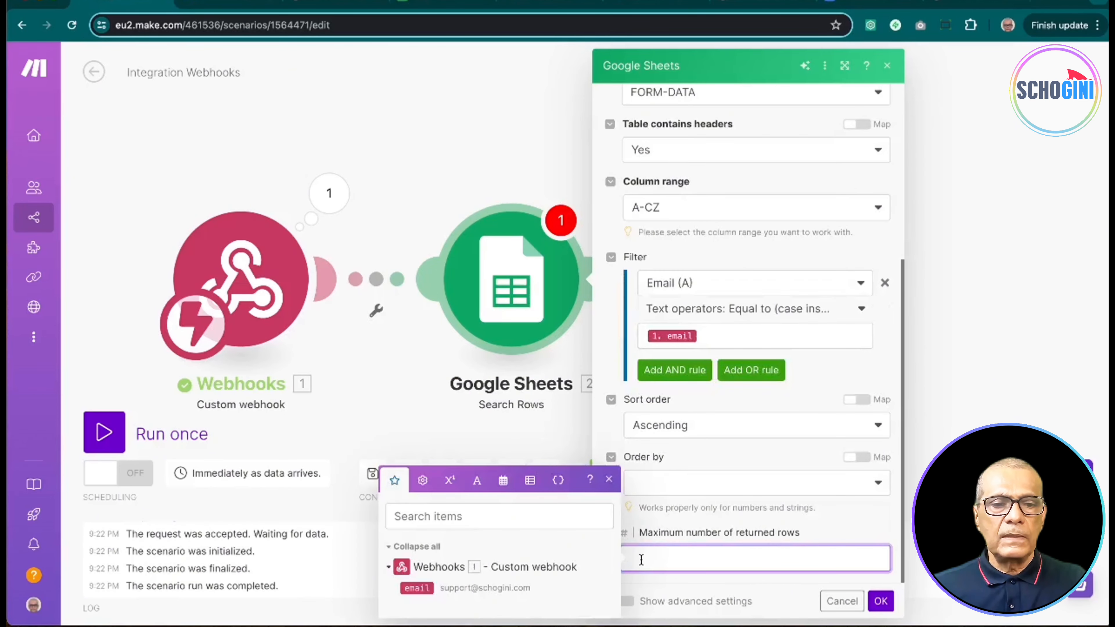
{"action": "left_click", "coordinate": [846, 579]}
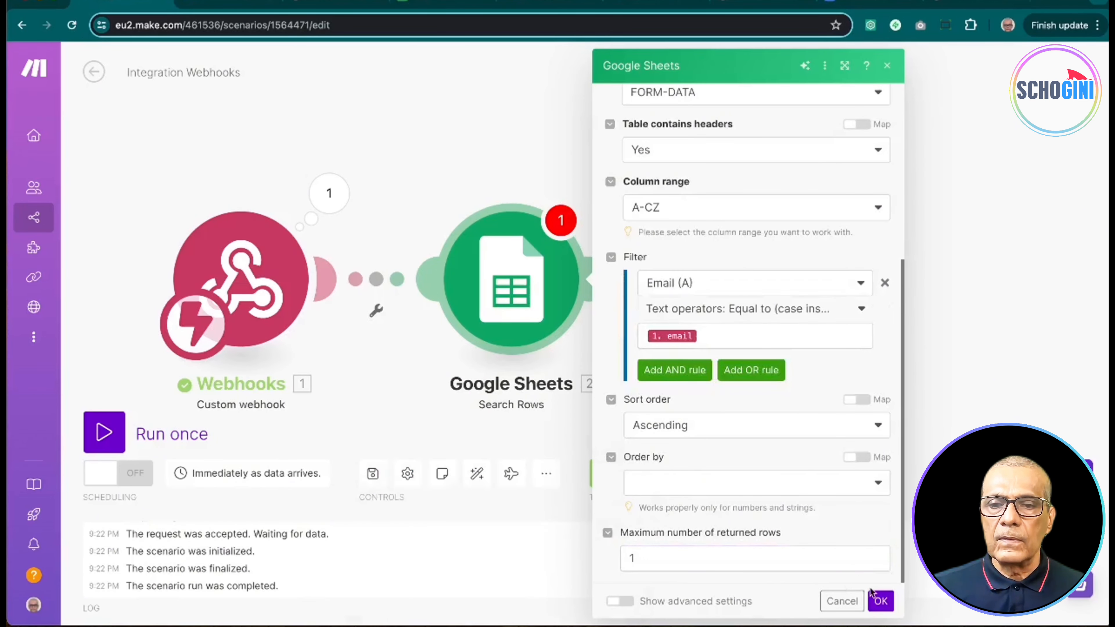
{"action": "left_click", "coordinate": [882, 602]}
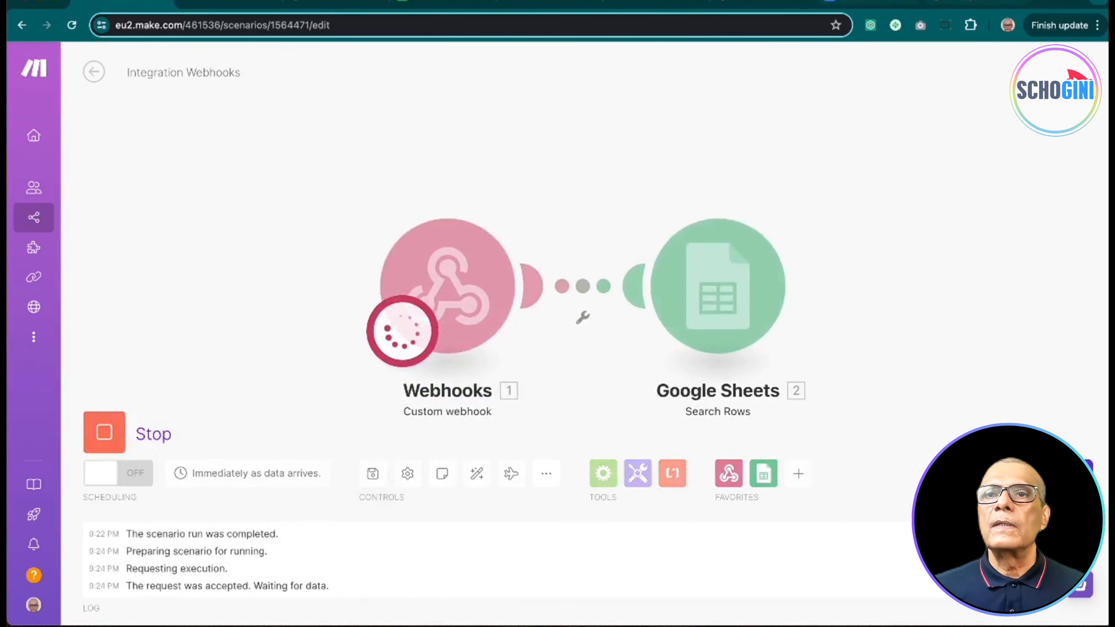
Step: Trigger the webhook run and verify Search Rows found Test 6 row 2 with Confirmed 'No'
{"action": "left_click", "coordinate": [971, 1]}
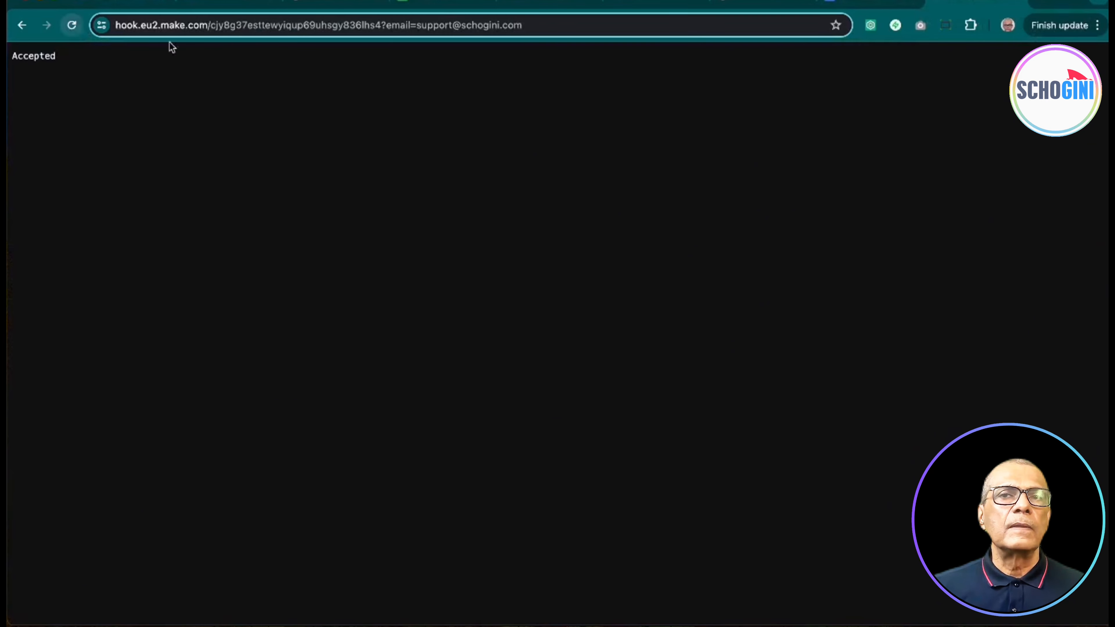
{"action": "left_click", "coordinate": [119, 2]}
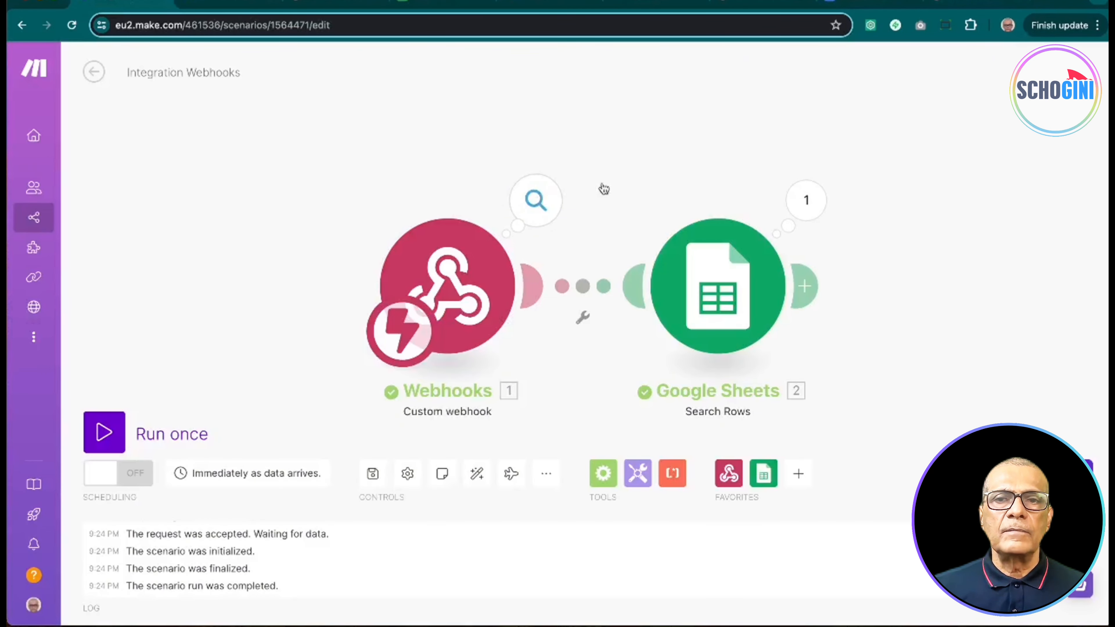
{"action": "left_click", "coordinate": [824, 200]}
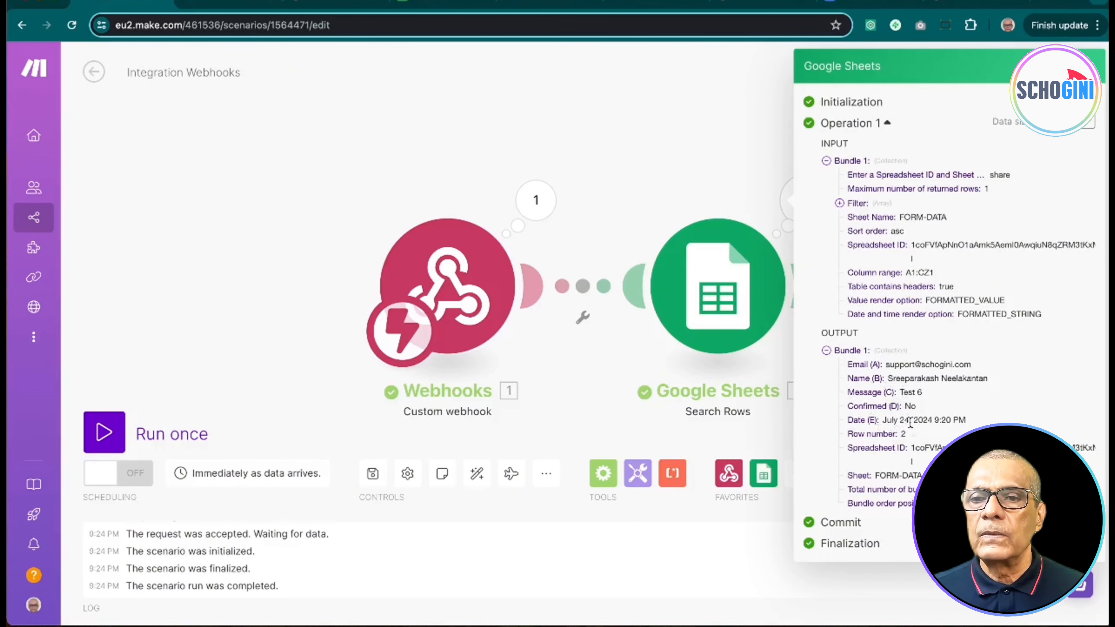
{"action": "left_click", "coordinate": [614, 192]}
{"action": "left_click_drag", "start_coordinate": [633, 213], "coordinate": [422, 176]}
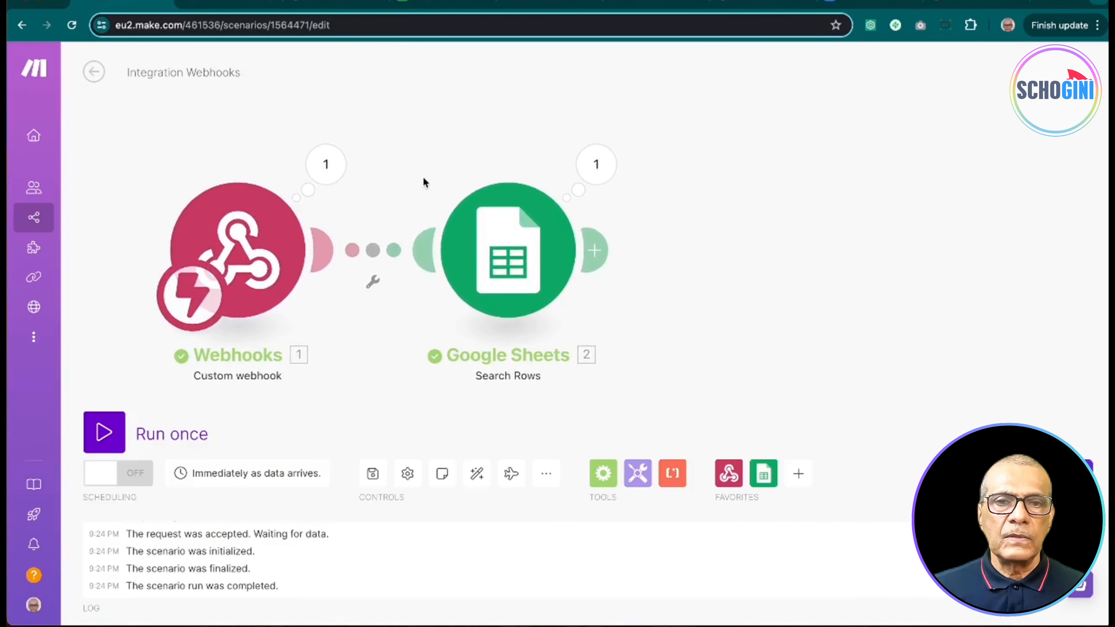
Step: Add a Google Sheets Update a Row module targeting the 'tutorial' spreadsheet
{"action": "left_click", "coordinate": [601, 251]}
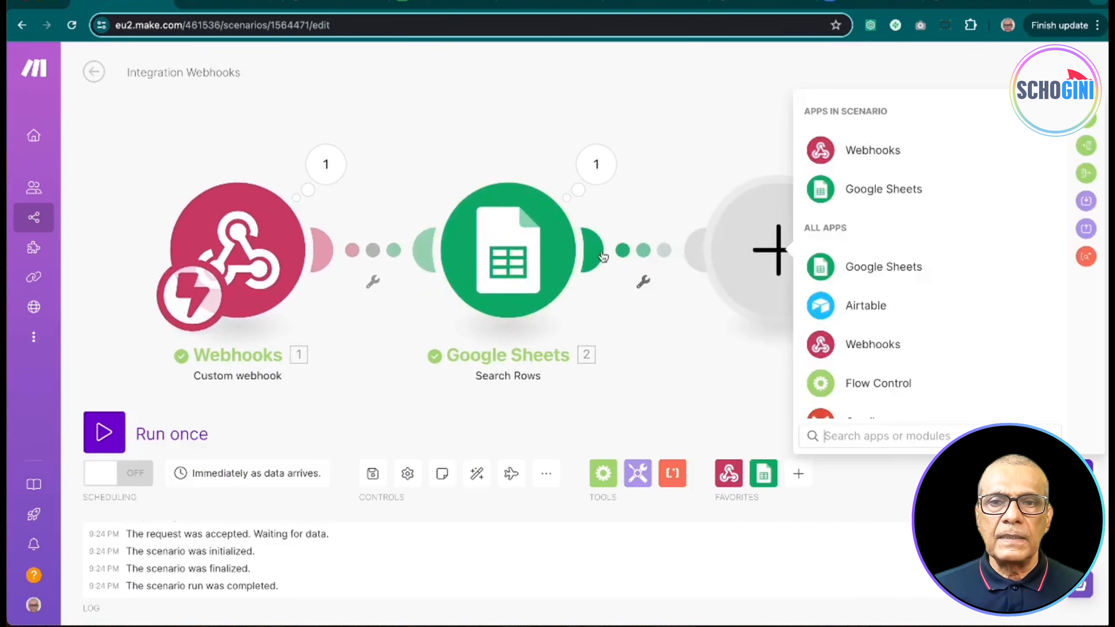
{"action": "left_click", "coordinate": [859, 269]}
{"action": "scroll", "coordinate": [863, 319], "scroll_direction": "down", "scroll_amount": 10}
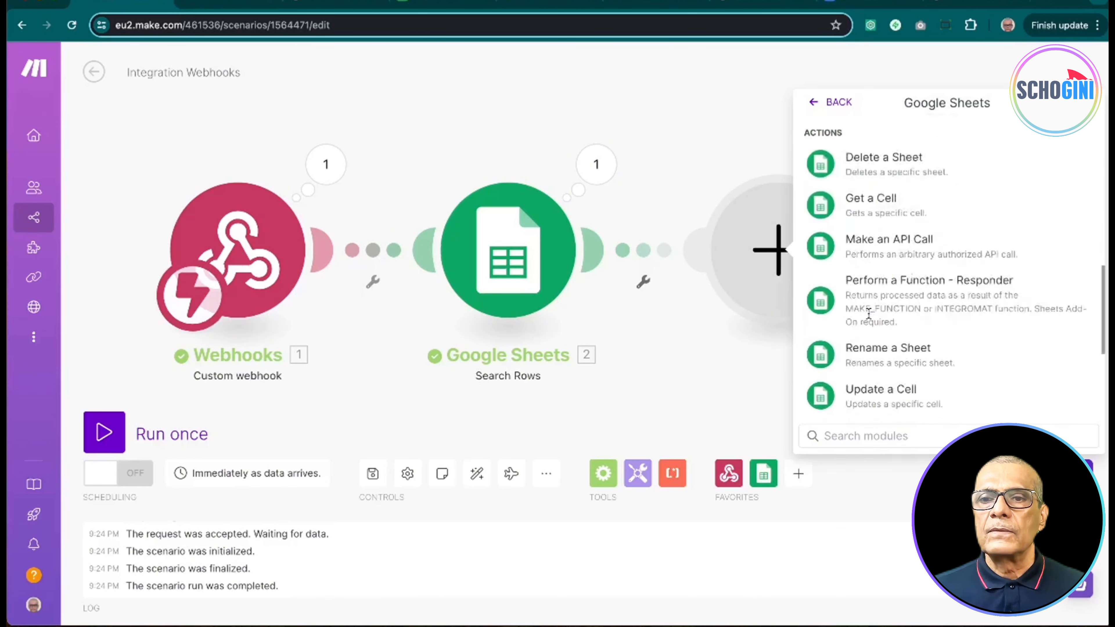
{"action": "left_click", "coordinate": [880, 311]}
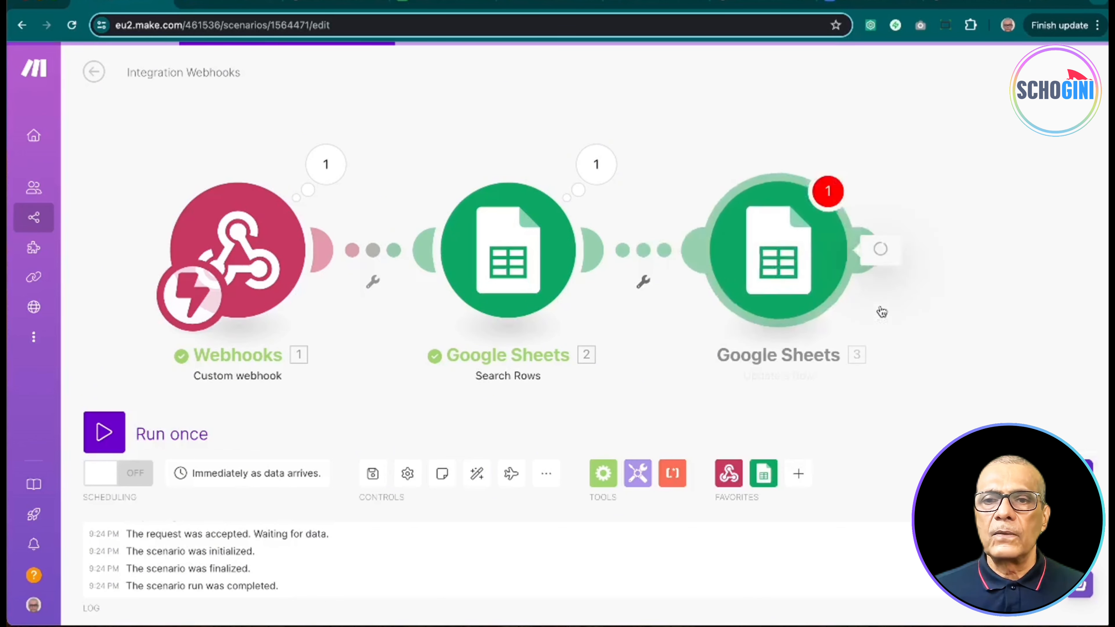
{"action": "left_click", "coordinate": [613, 252]}
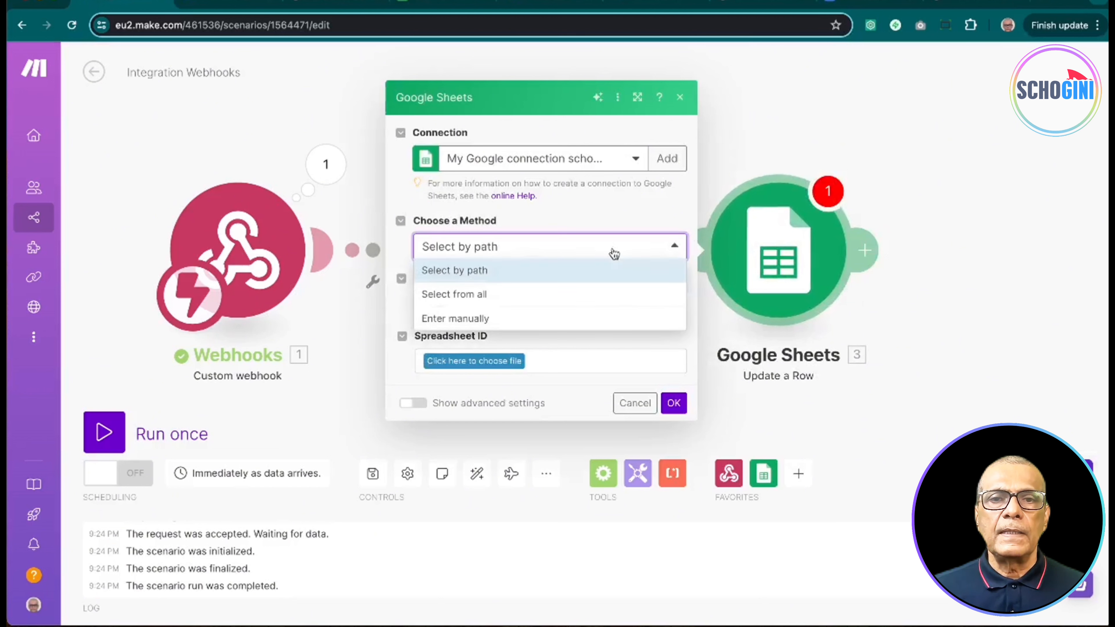
{"action": "left_click", "coordinate": [580, 302]}
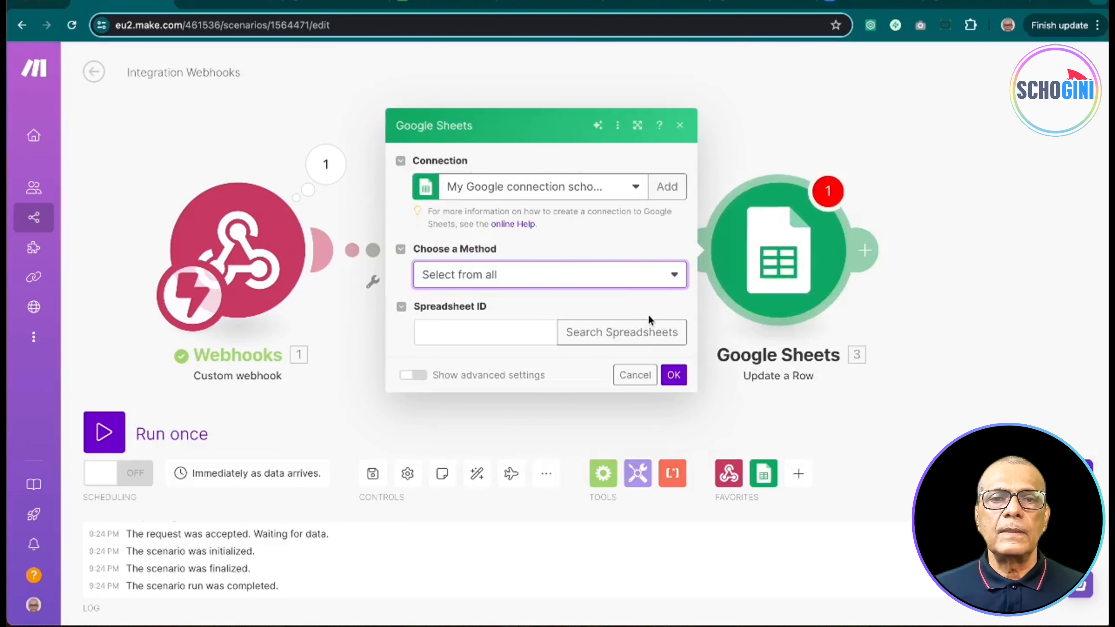
{"action": "left_click", "coordinate": [653, 332]}
{"action": "left_click", "coordinate": [829, 315]}
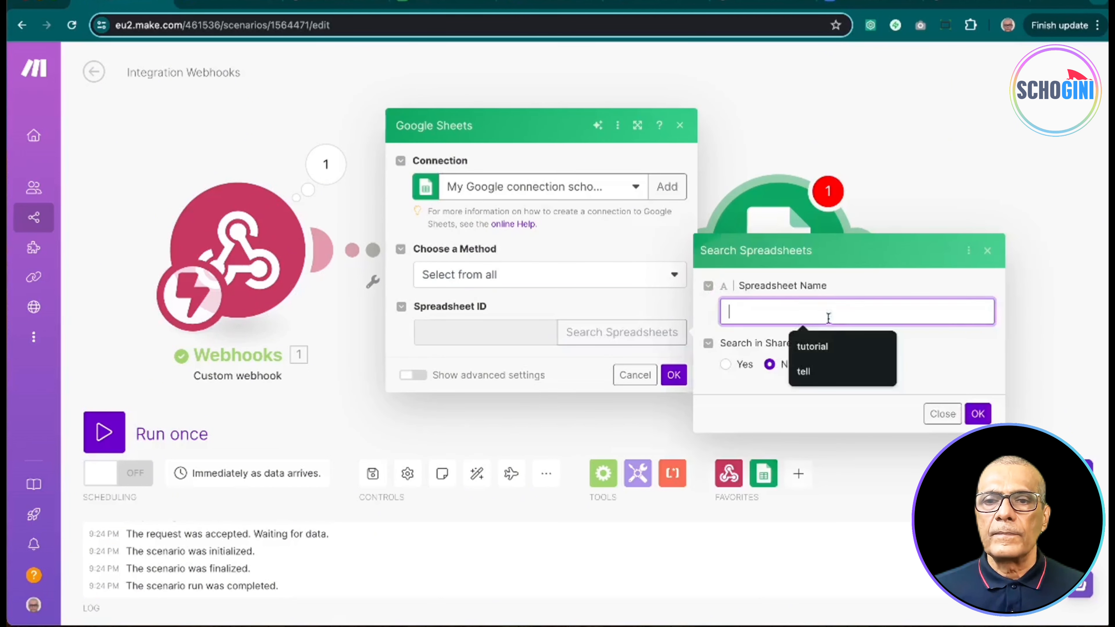
{"action": "left_click", "coordinate": [822, 346]}
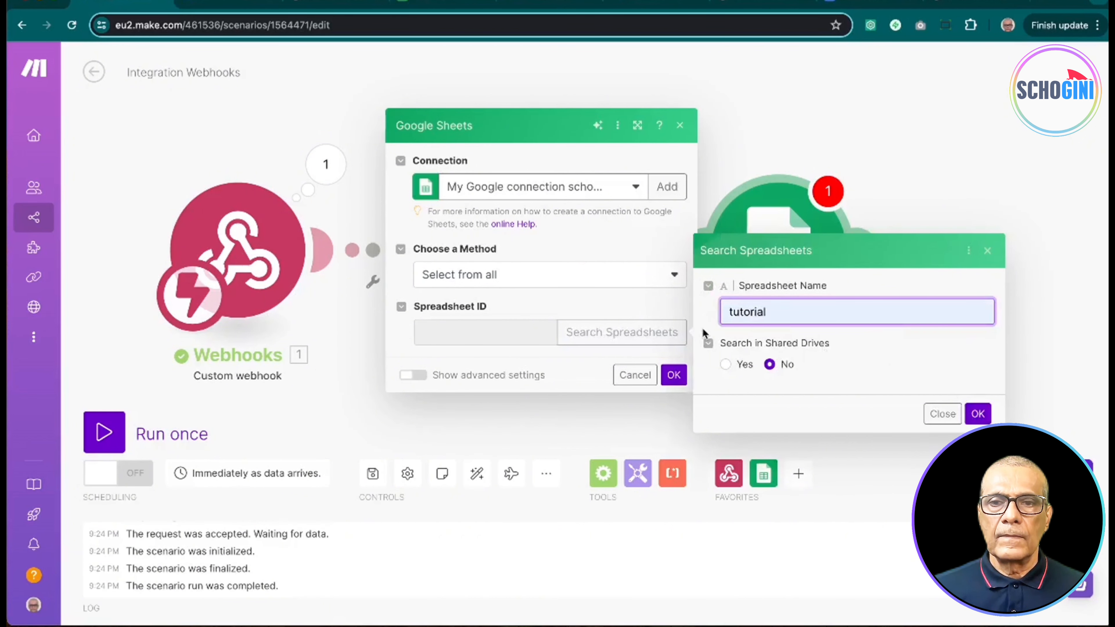
{"action": "left_click", "coordinate": [978, 414]}
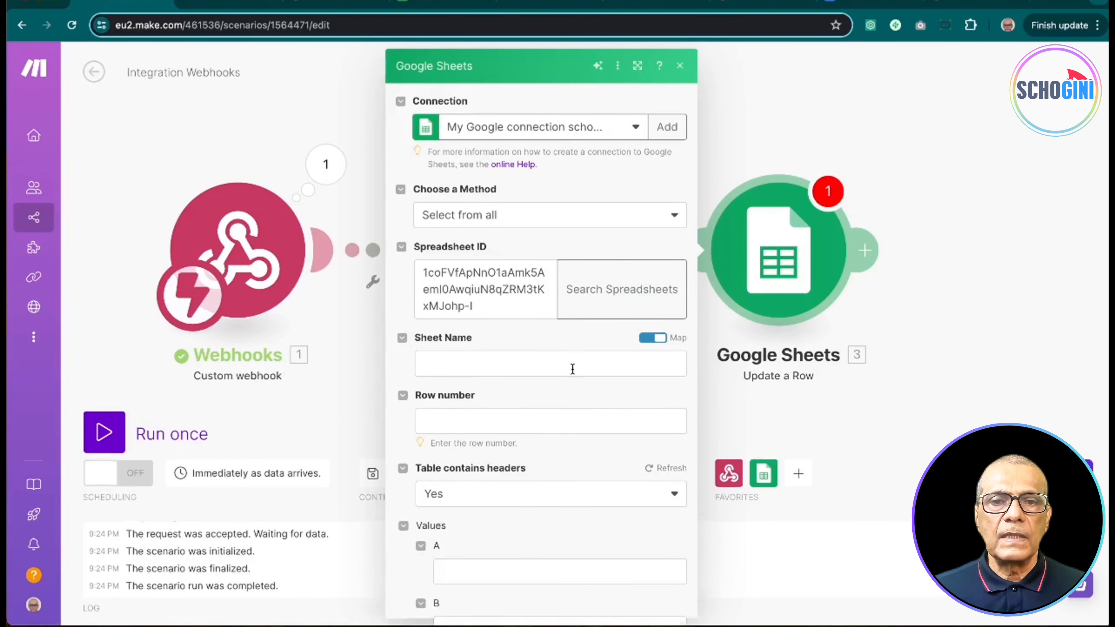
Step: Set Sheet Name to FORM-DATA and map Row number from Search Rows
{"action": "left_click", "coordinate": [572, 369]}
{"action": "left_click", "coordinate": [648, 338]}
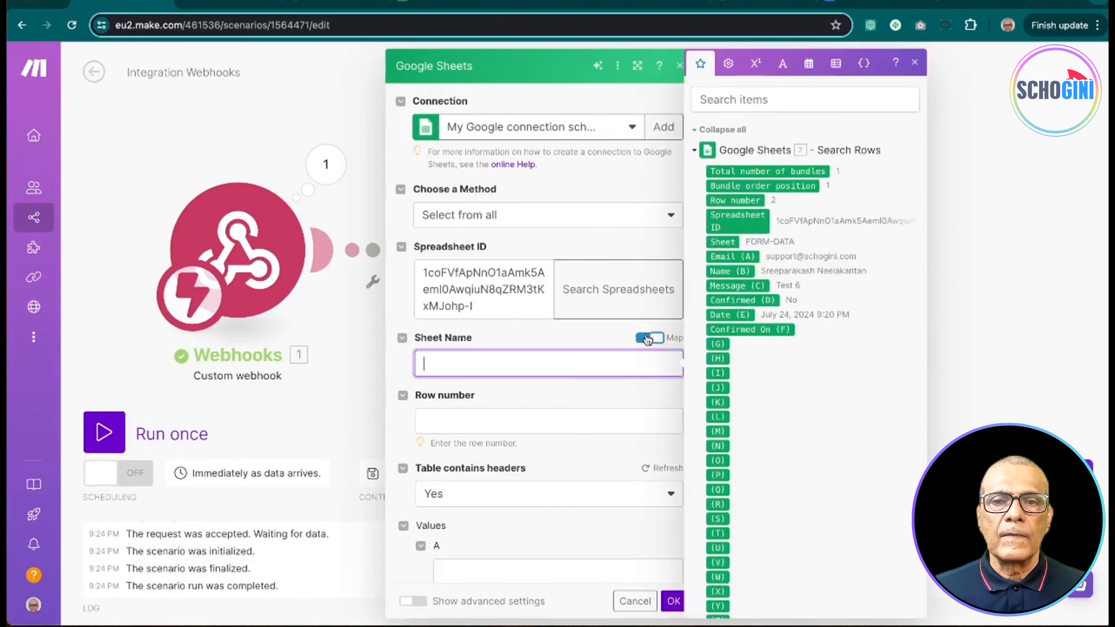
{"action": "left_click", "coordinate": [672, 379]}
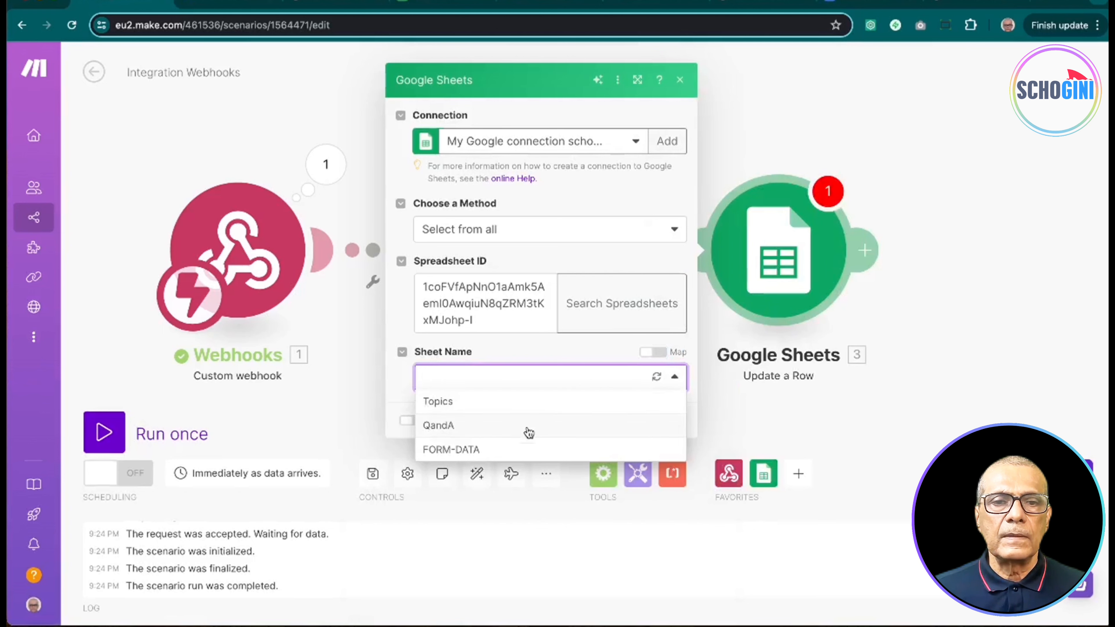
{"action": "left_click", "coordinate": [523, 455]}
{"action": "left_click", "coordinate": [558, 419]}
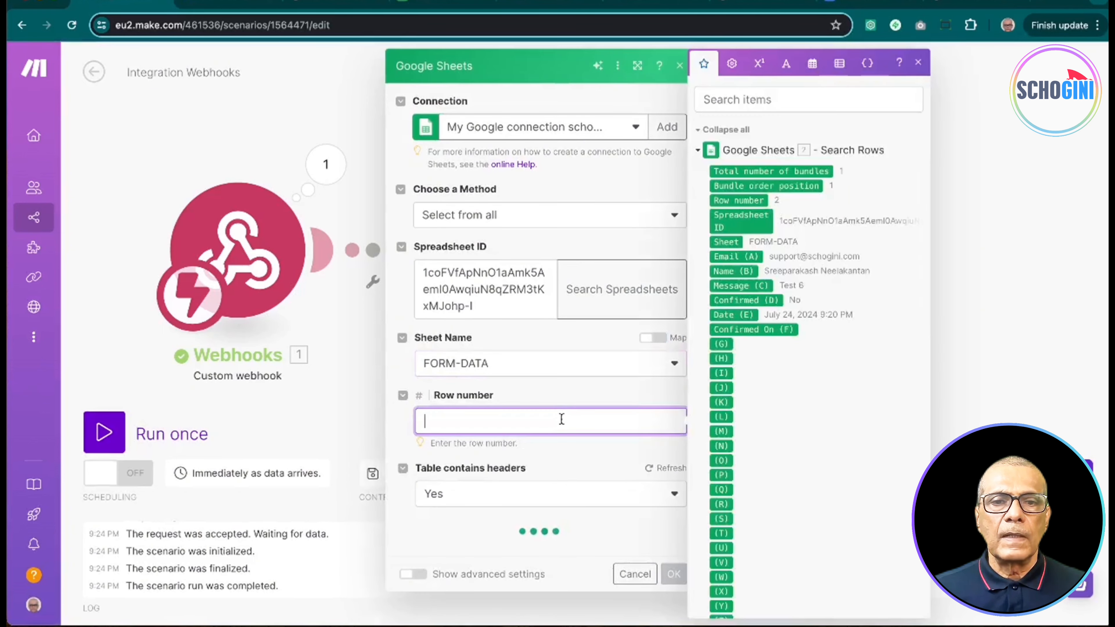
{"action": "left_click", "coordinate": [751, 201]}
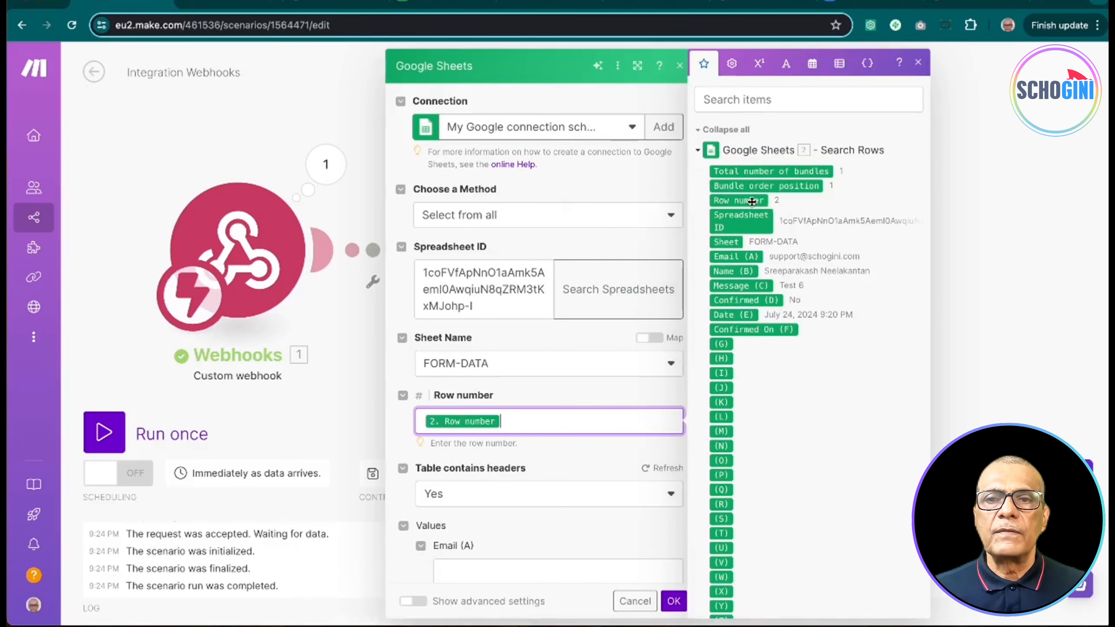
{"action": "left_click", "coordinate": [399, 432]}
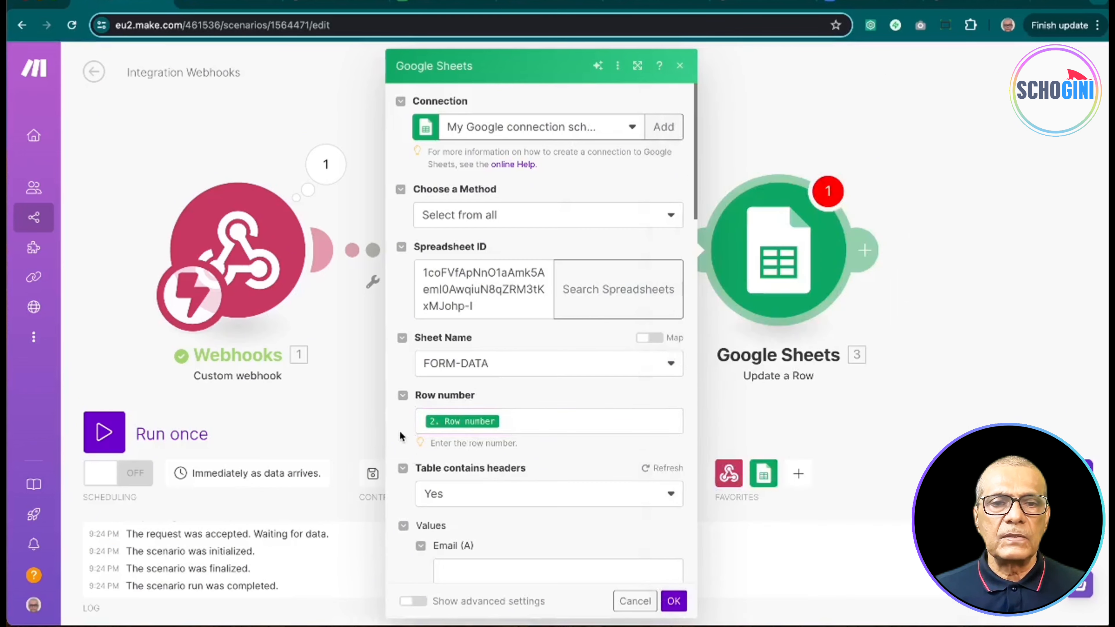
{"action": "scroll", "coordinate": [402, 426], "scroll_direction": "down", "scroll_amount": 4}
Step: Set Confirmed (D) to 'Yes' and Confirmed On (F) to the 'now' date variable
{"action": "scroll", "coordinate": [432, 422], "scroll_direction": "down", "scroll_amount": 6}
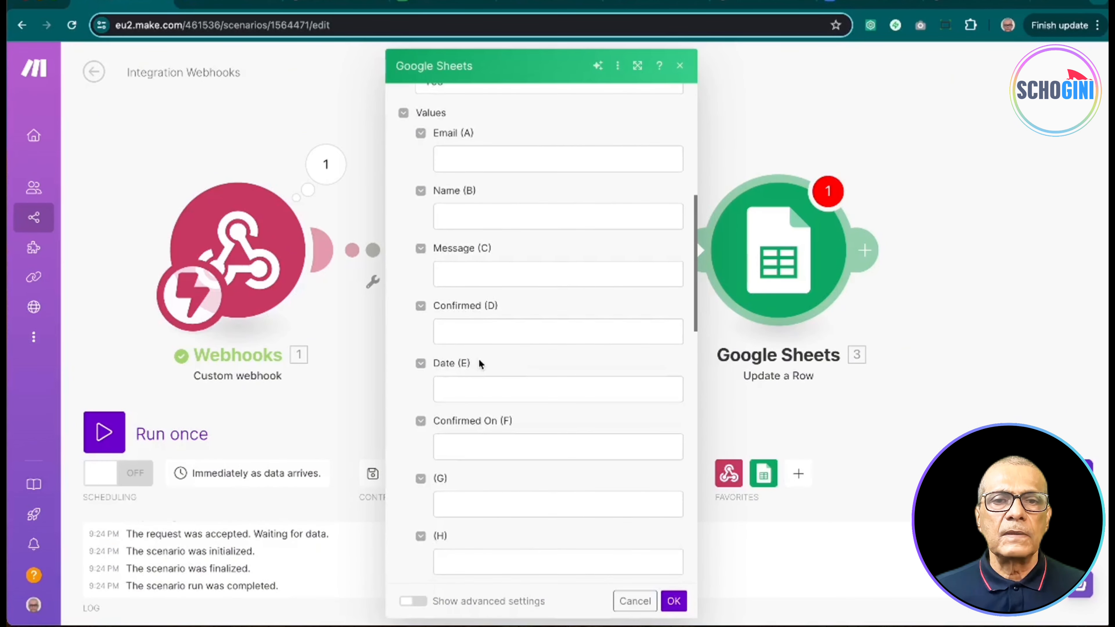
{"action": "left_click", "coordinate": [480, 327]}
{"action": "type", "text": "Ye"}
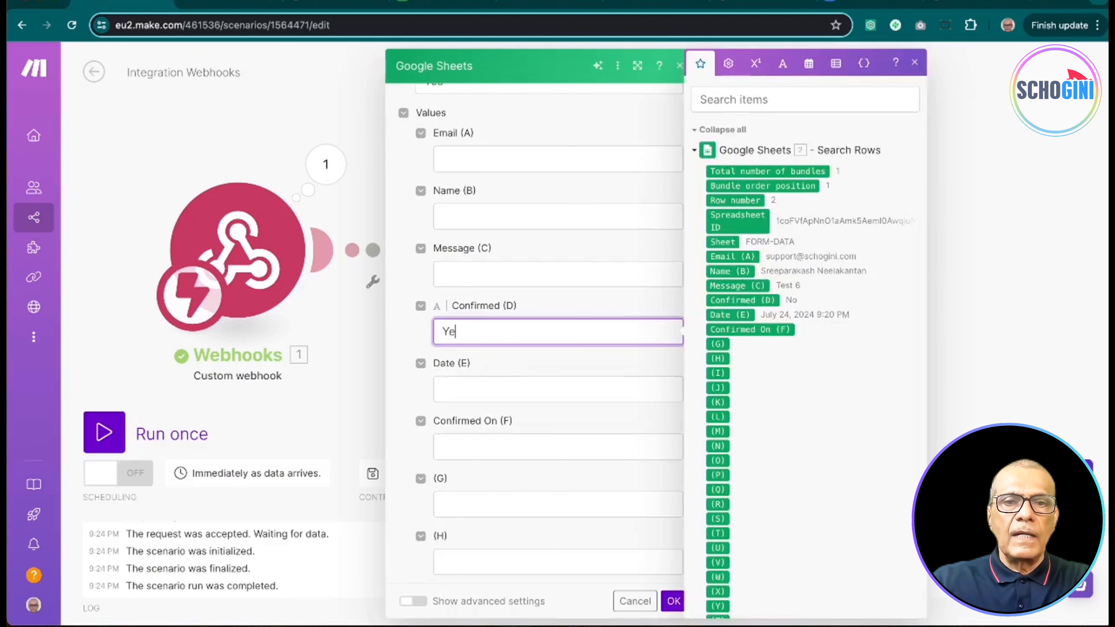
{"action": "type", "text": "s"}
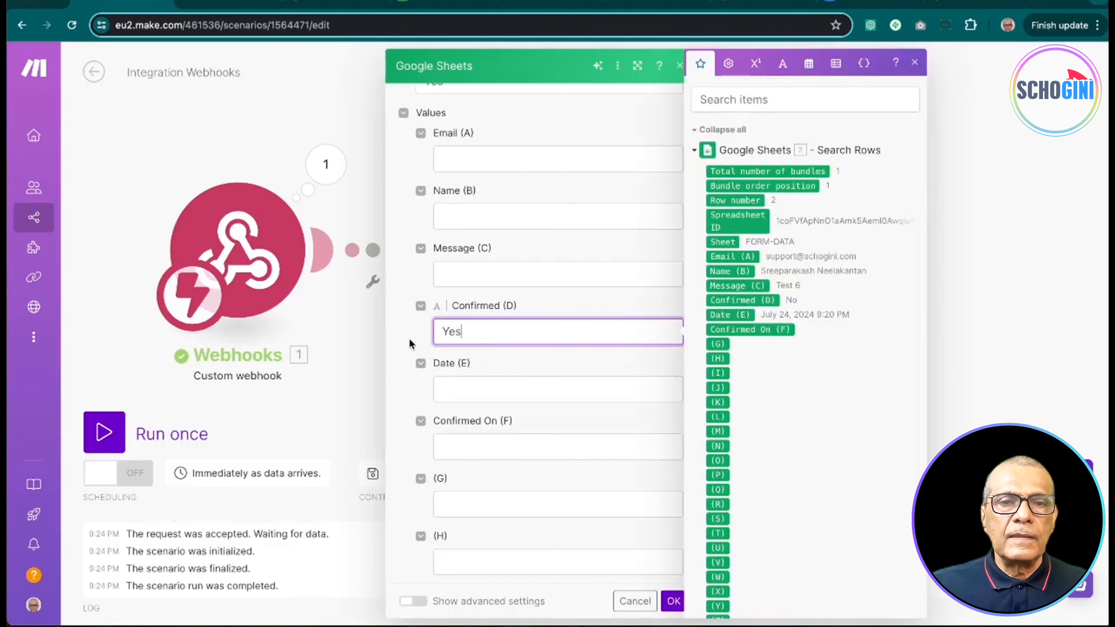
{"action": "left_click", "coordinate": [432, 385]}
{"action": "left_click", "coordinate": [464, 445]}
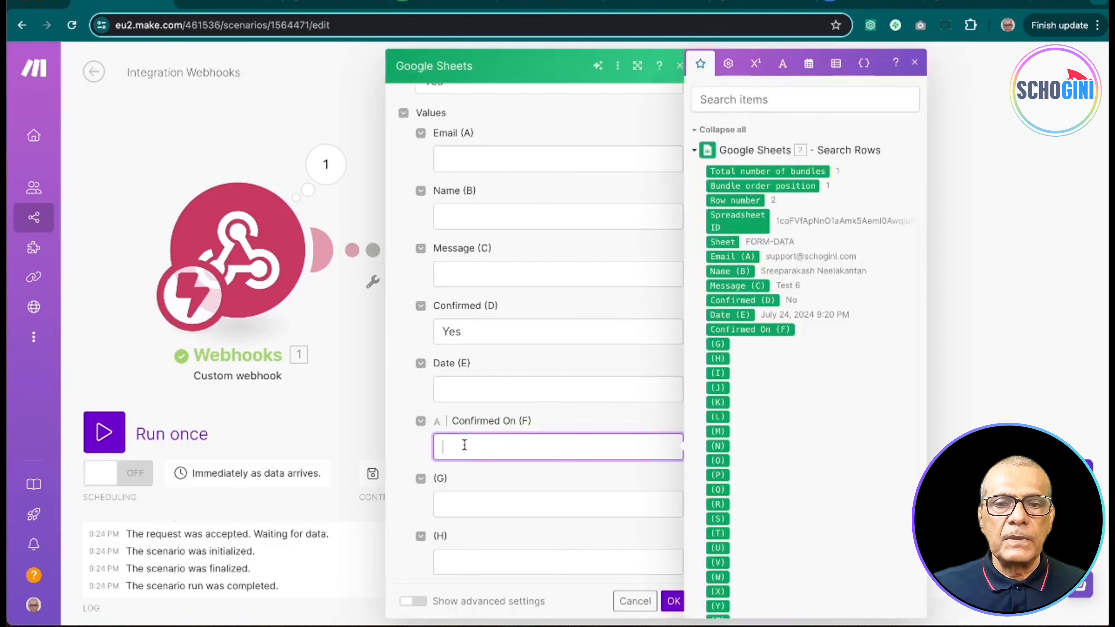
{"action": "left_click", "coordinate": [808, 61]}
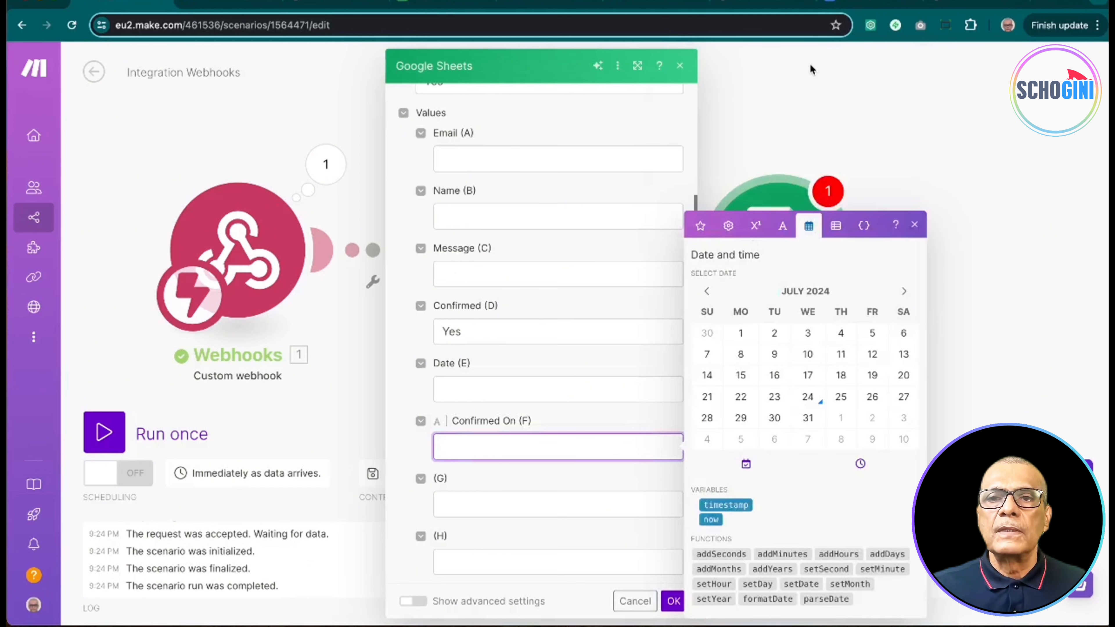
{"action": "left_click", "coordinate": [715, 521]}
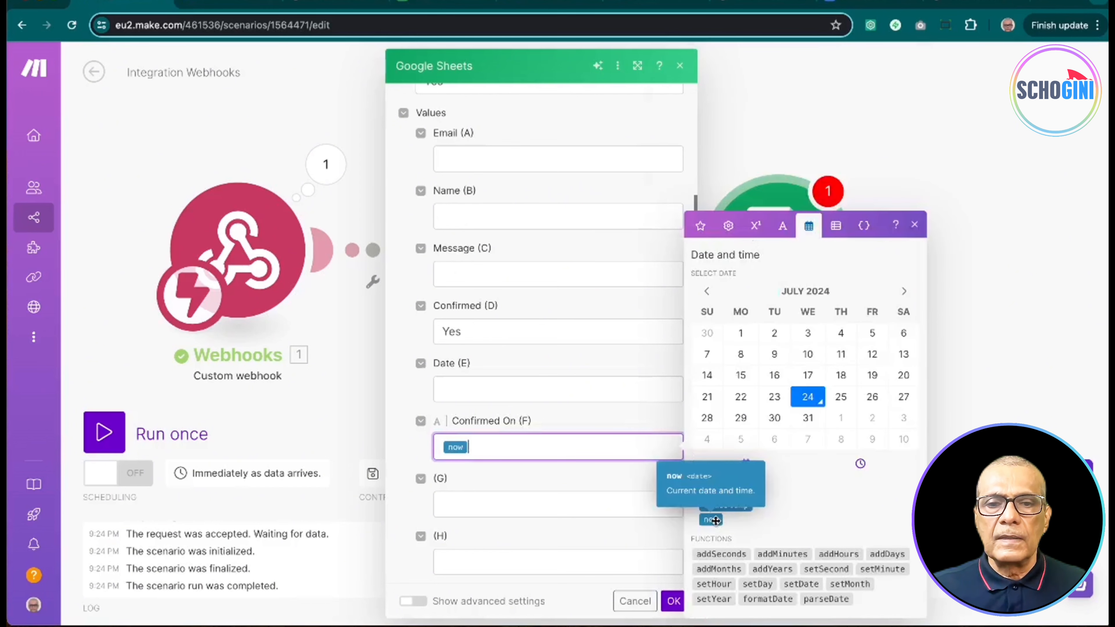
{"action": "left_click", "coordinate": [410, 461]}
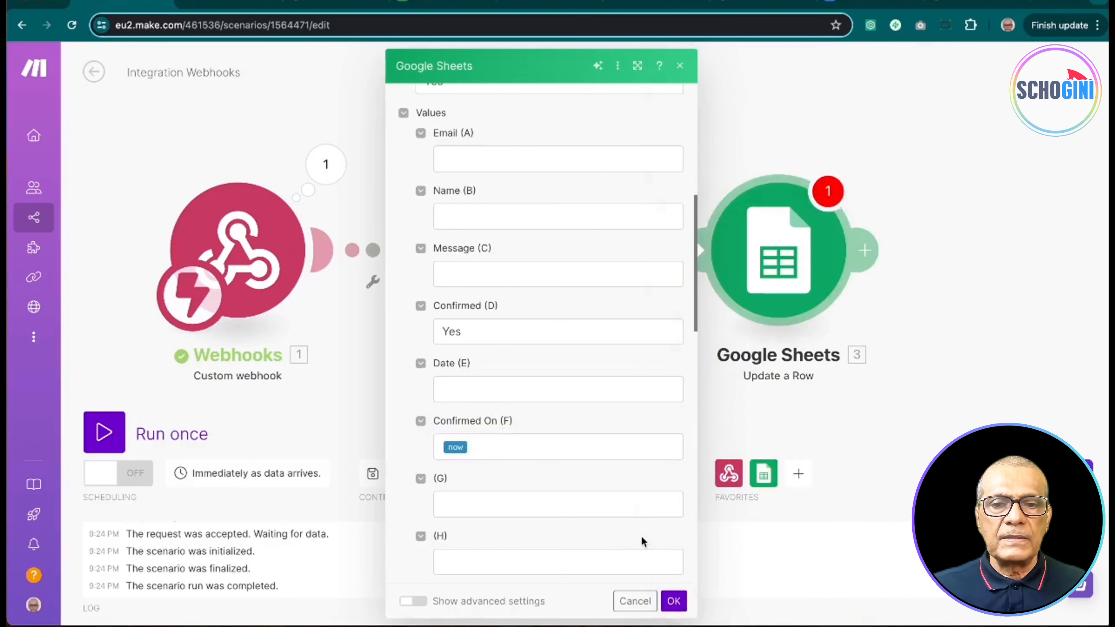
Step: Apply the Update a Row settings and dismiss the empty-value warning when saving
{"action": "left_click", "coordinate": [674, 601]}
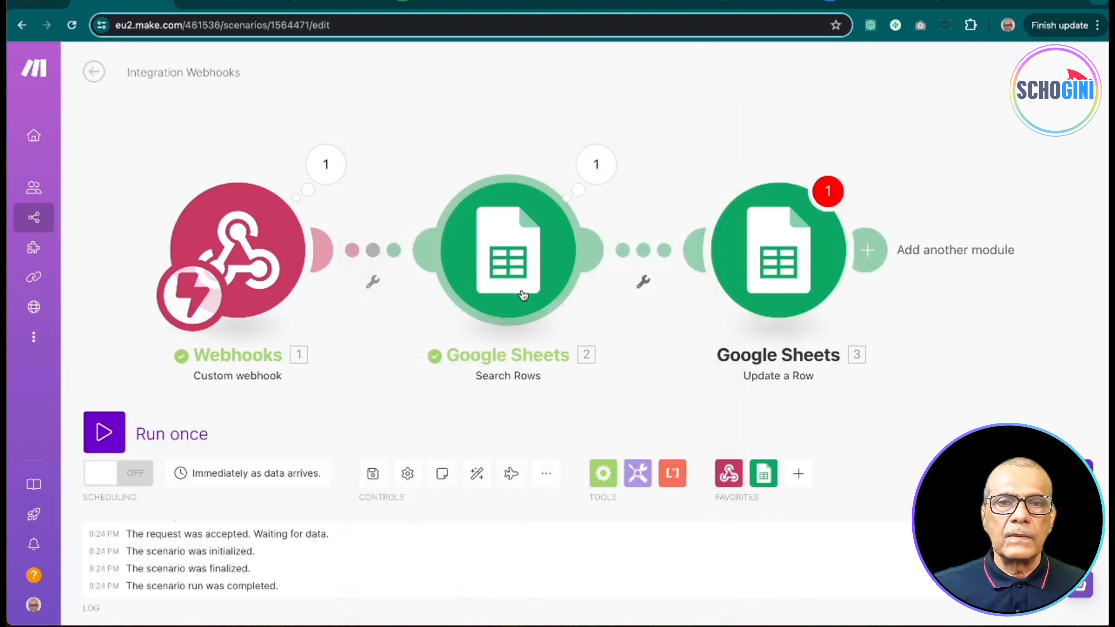
{"action": "left_click", "coordinate": [374, 475]}
{"action": "left_click", "coordinate": [545, 522]}
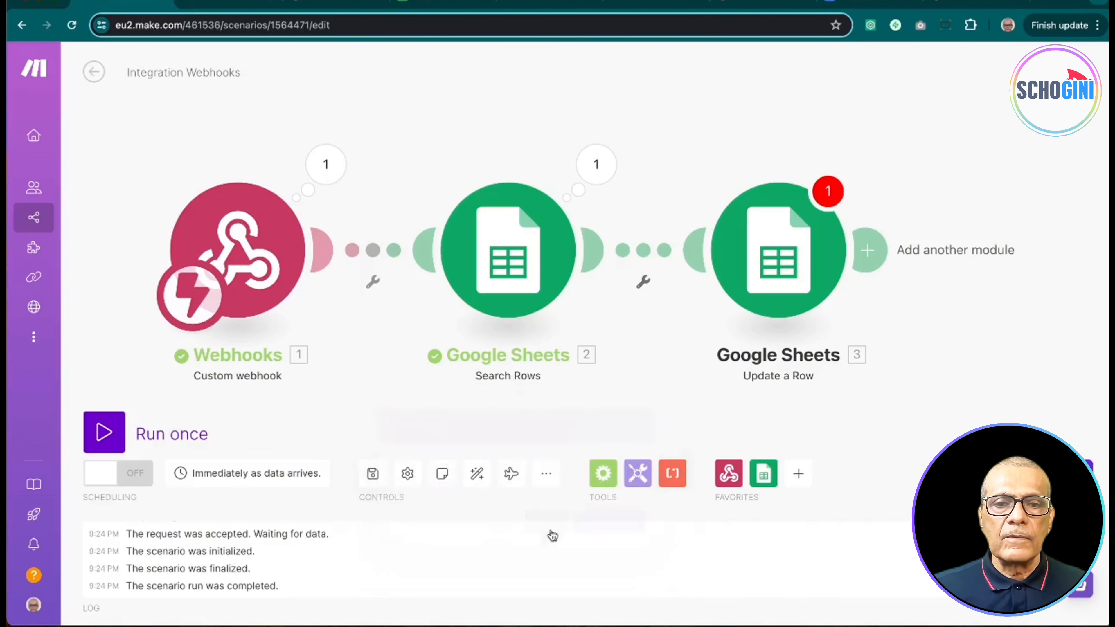
Step: Re-confirm the Update a Row settings, save the scenario, and start Run once
{"action": "left_click", "coordinate": [787, 273]}
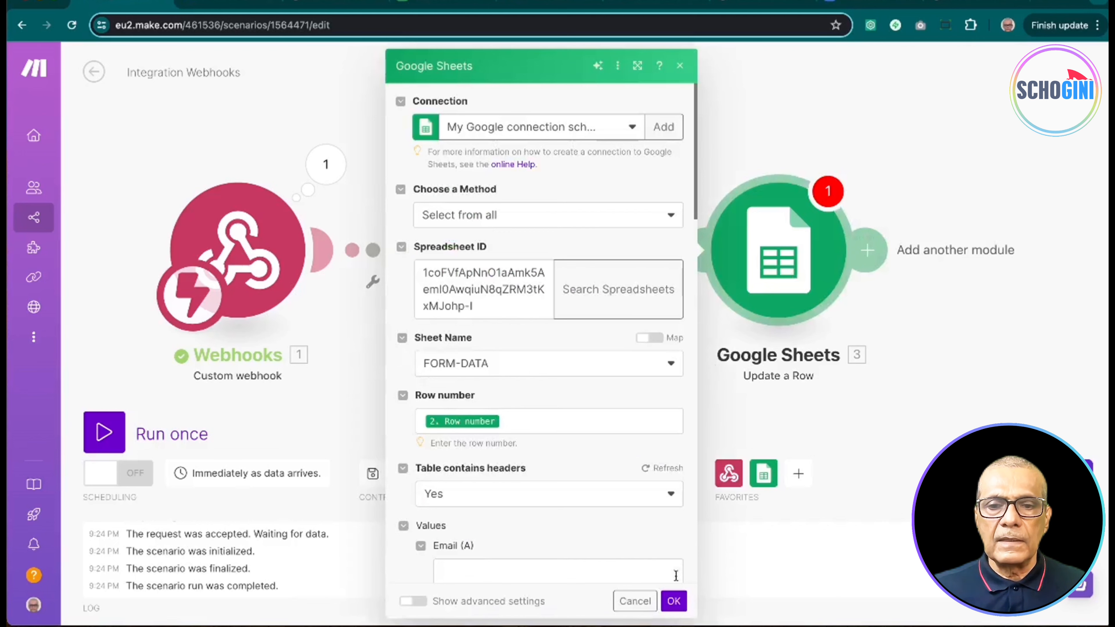
{"action": "left_click", "coordinate": [674, 602]}
{"action": "left_click", "coordinate": [373, 474]}
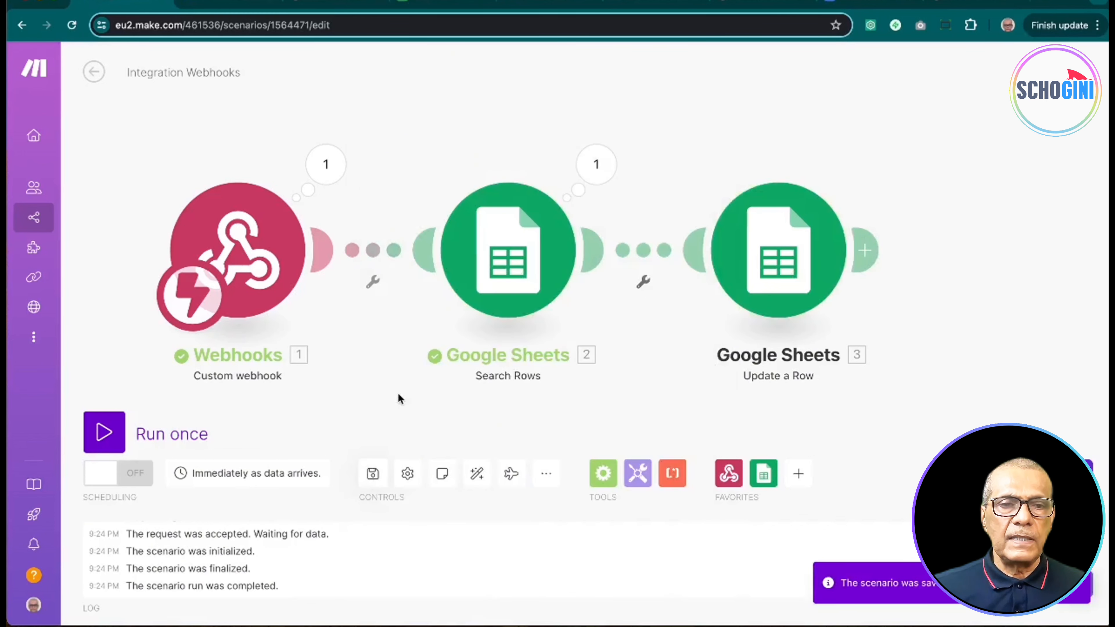
{"action": "left_click", "coordinate": [104, 432]}
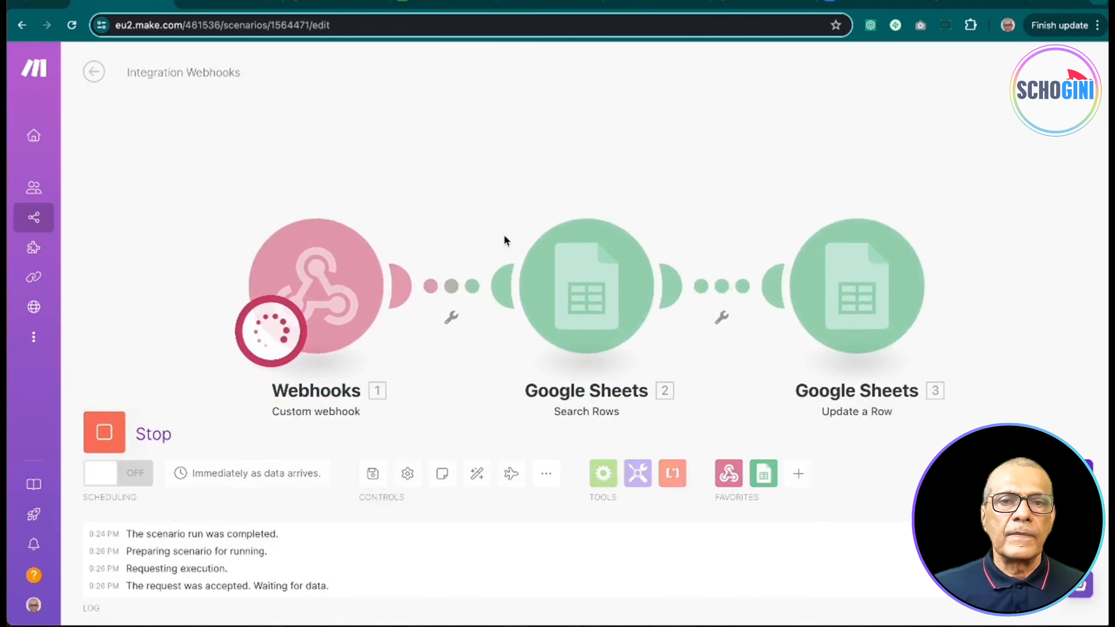
Step: Reload the webhook URL to trigger the run, then open the spreadsheet to check row 2
{"action": "left_click", "coordinate": [771, 2]}
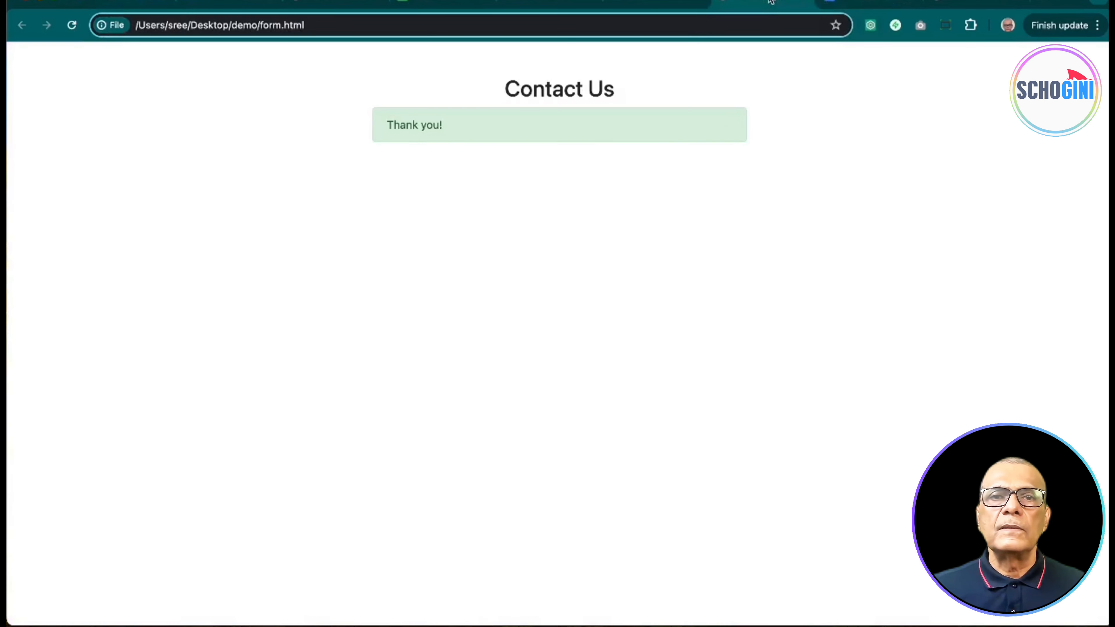
{"action": "left_click", "coordinate": [973, 3]}
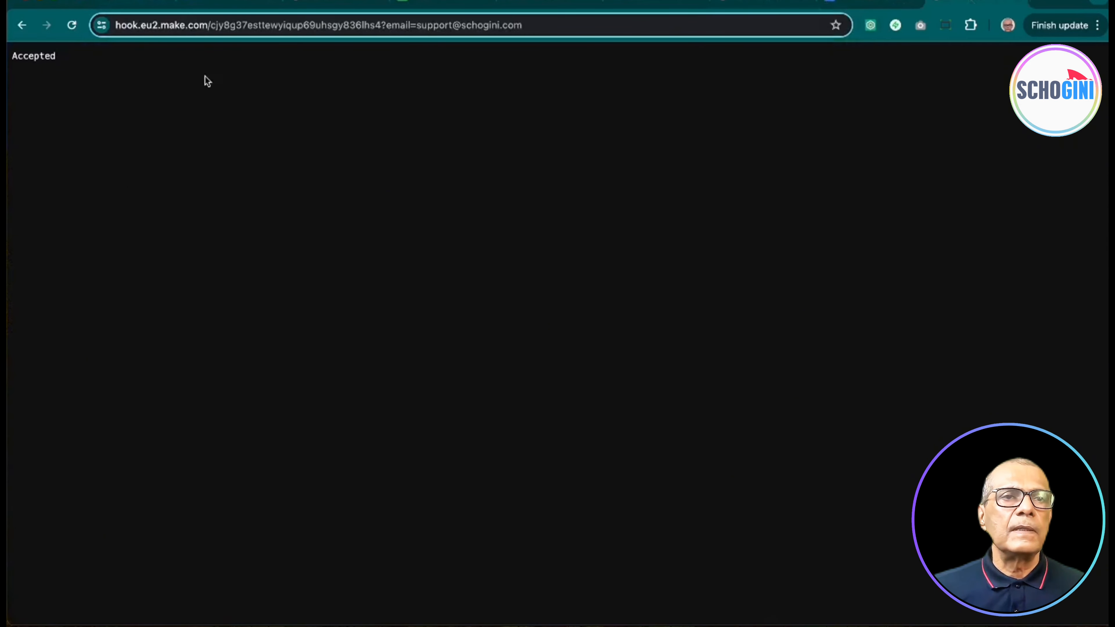
{"action": "left_click", "coordinate": [71, 25]}
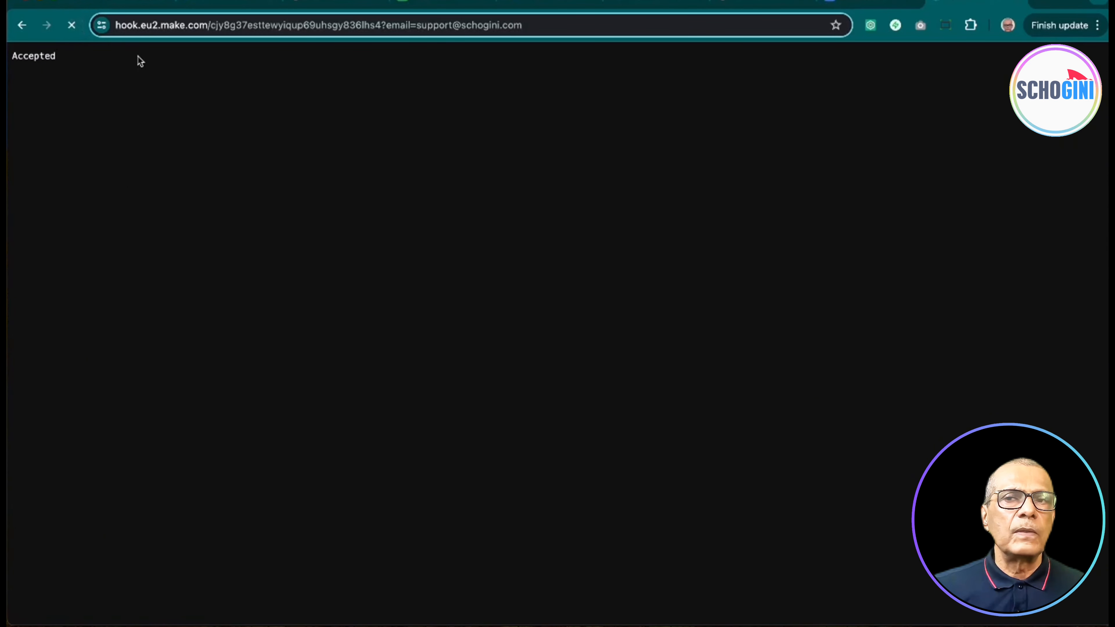
{"action": "left_click", "coordinate": [435, 2]}
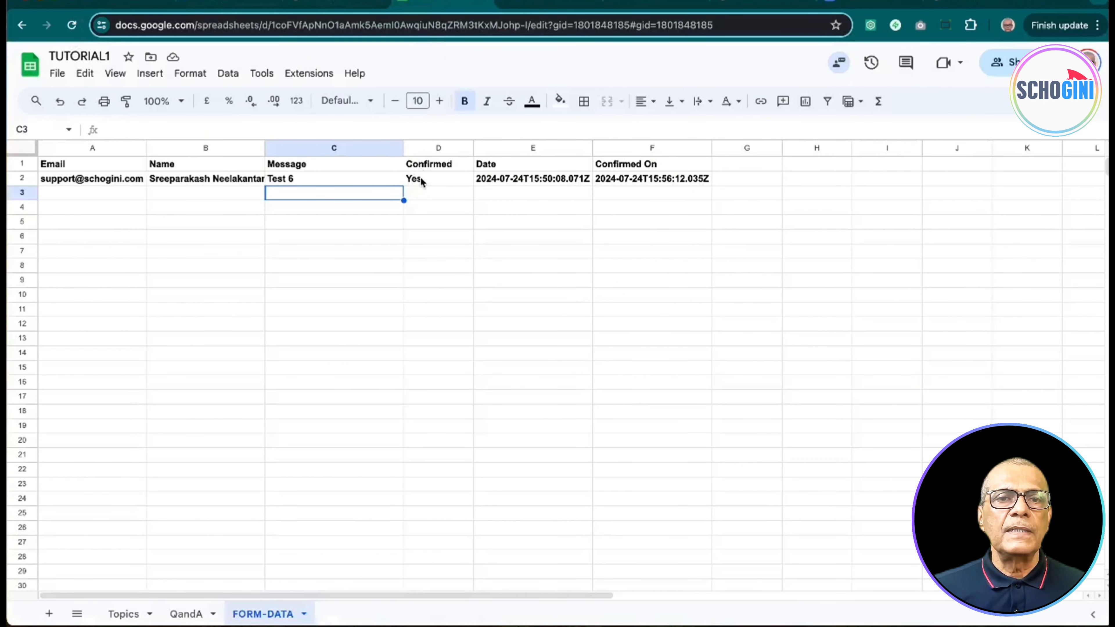
Step: Confirm FORM-DATA row 2 now shows Confirmed 'Yes', then return to the Accepted webhook page
{"action": "left_click", "coordinate": [434, 206]}
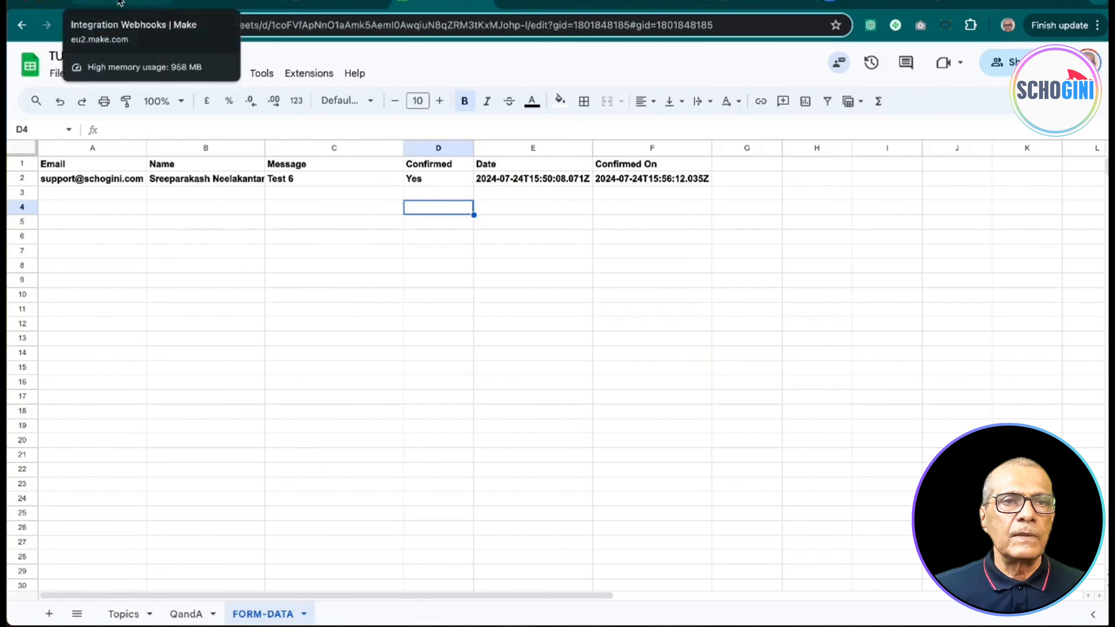
{"action": "left_click", "coordinate": [974, 2]}
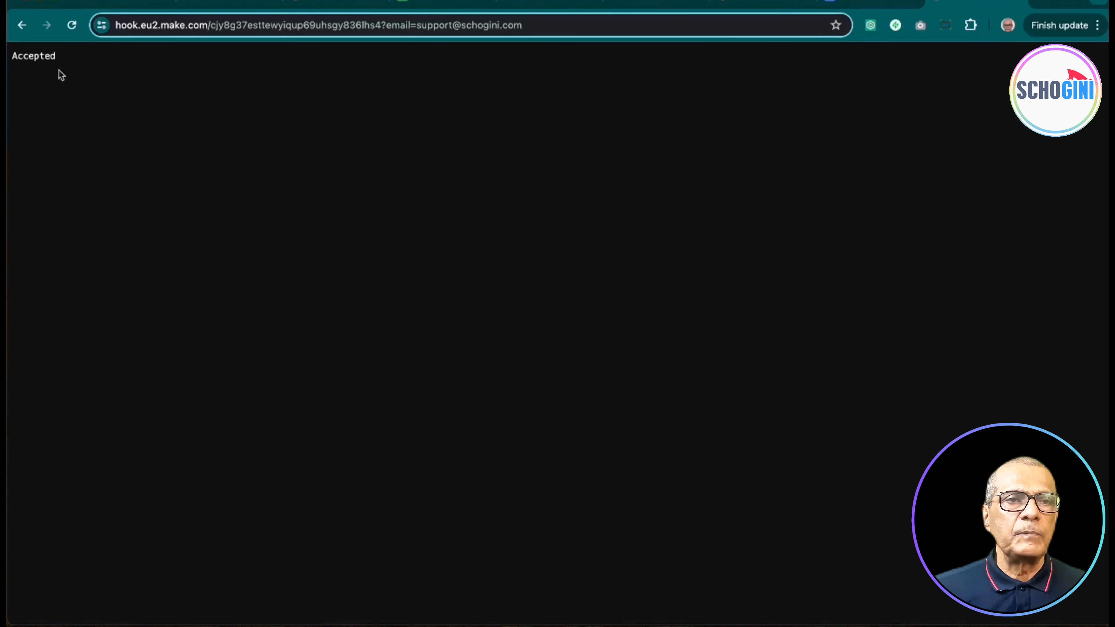
Step: Append a Webhooks > Webhook response module with status 200 after Update a Row
{"action": "left_click", "coordinate": [124, 1]}
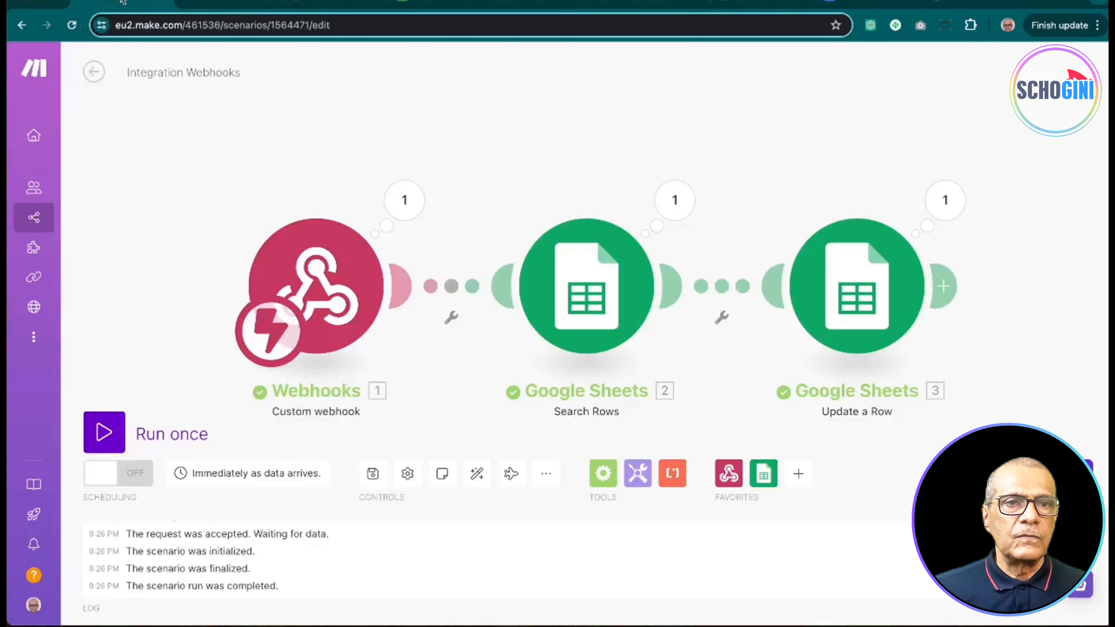
{"action": "left_click_drag", "start_coordinate": [542, 197], "coordinate": [456, 152]}
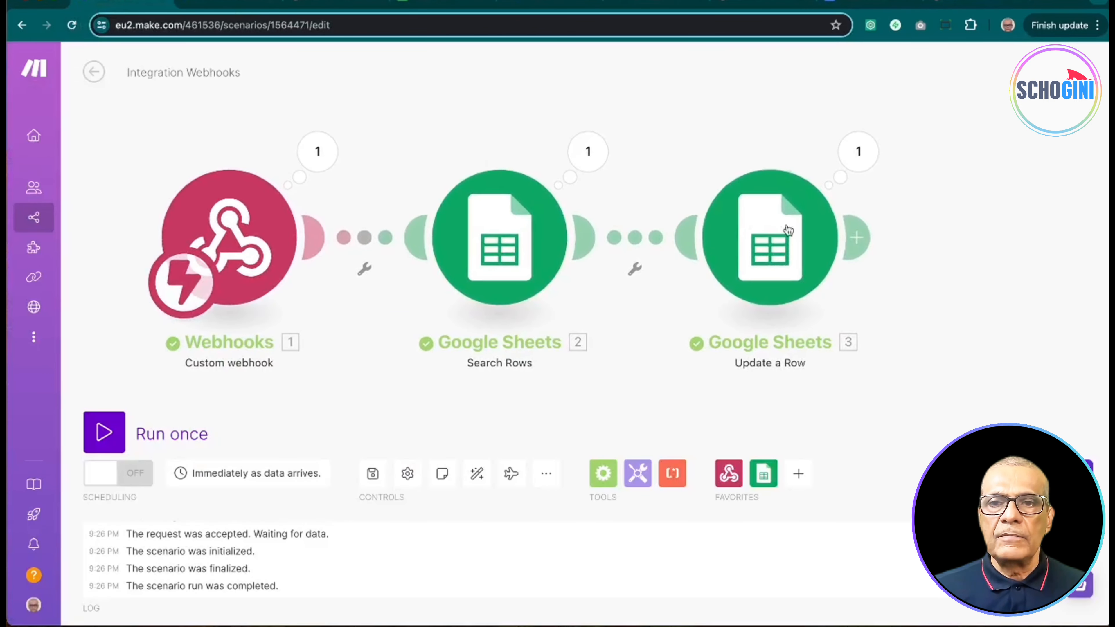
{"action": "left_click", "coordinate": [859, 239]}
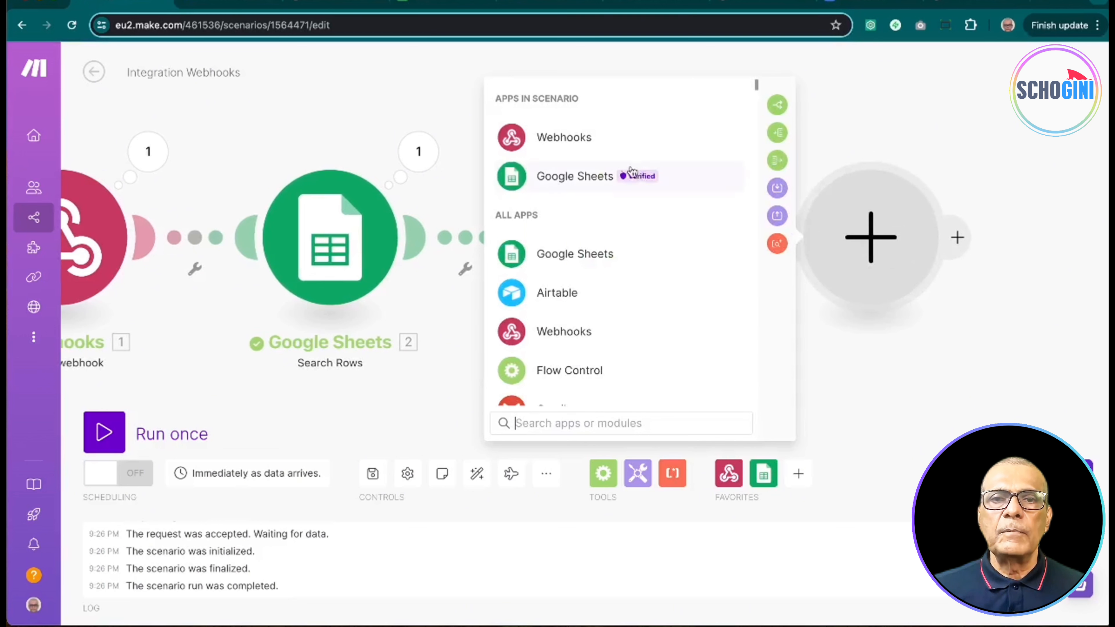
{"action": "left_click", "coordinate": [593, 143]}
{"action": "left_click", "coordinate": [641, 213]}
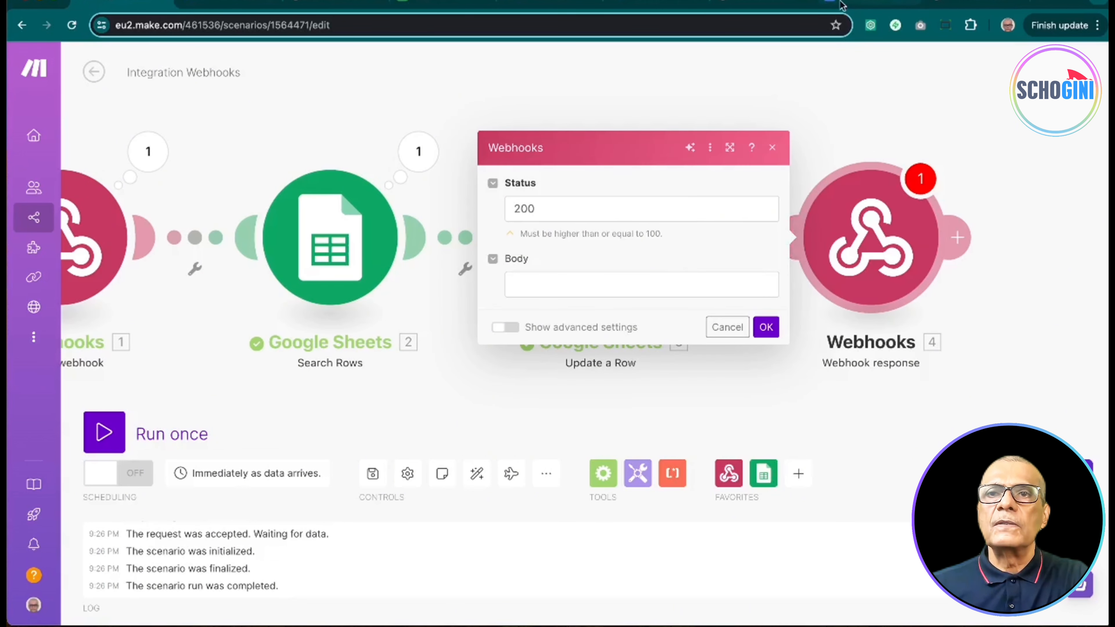
{"action": "left_click", "coordinate": [858, 2]}
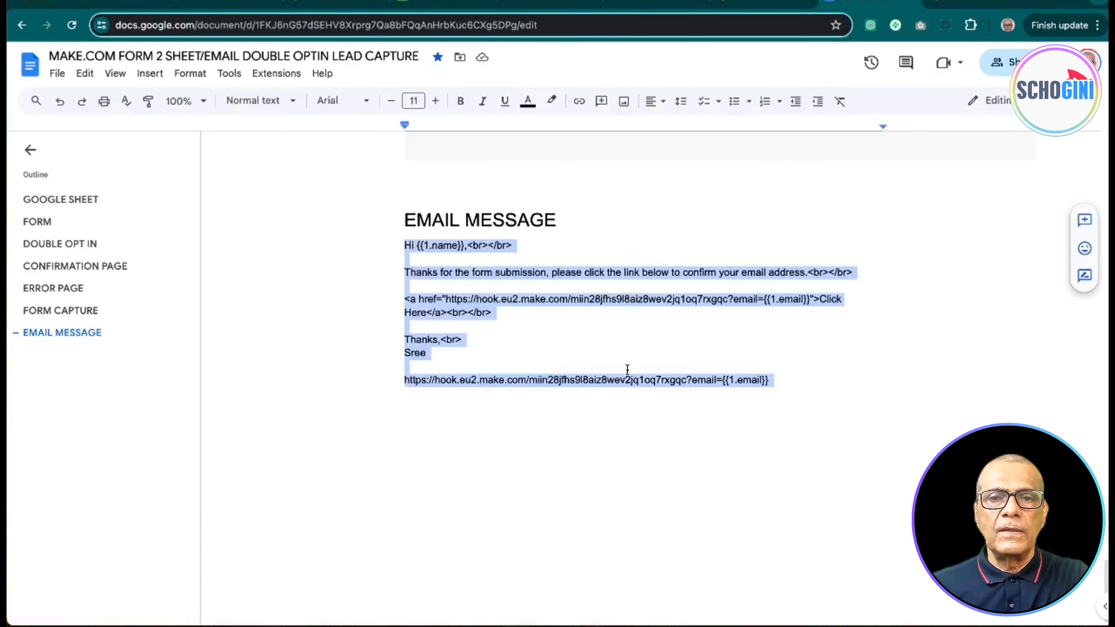
Step: Copy the CONFIRMATION PAGE HTML from Docs into the Webhook response Body and save it
{"action": "left_click", "coordinate": [625, 344]}
{"action": "scroll", "coordinate": [609, 424], "scroll_direction": "up", "scroll_amount": 15}
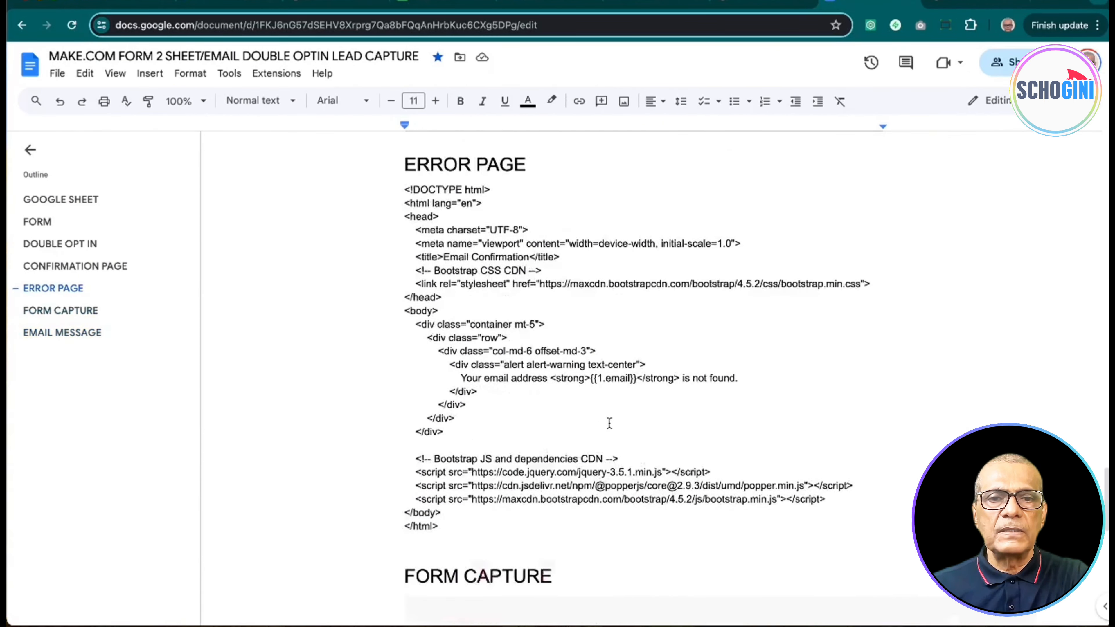
{"action": "scroll", "coordinate": [609, 423], "scroll_direction": "up", "scroll_amount": 10}
{"action": "scroll", "coordinate": [609, 423], "scroll_direction": "down", "scroll_amount": 5}
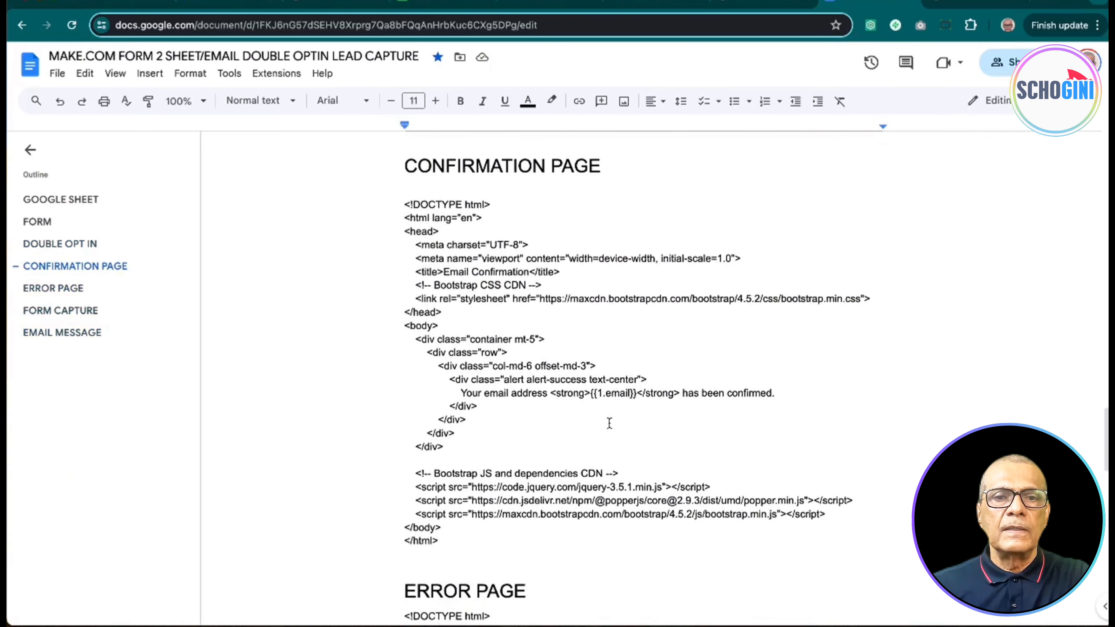
{"action": "left_click_drag", "start_coordinate": [406, 195], "coordinate": [555, 531]}
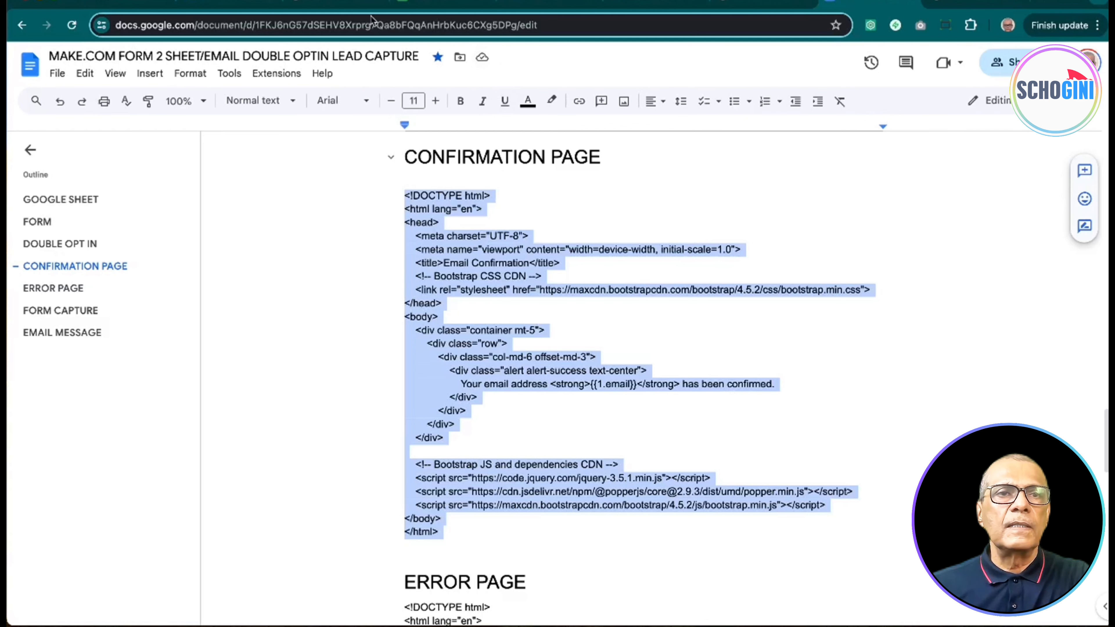
{"action": "left_click", "coordinate": [127, 3]}
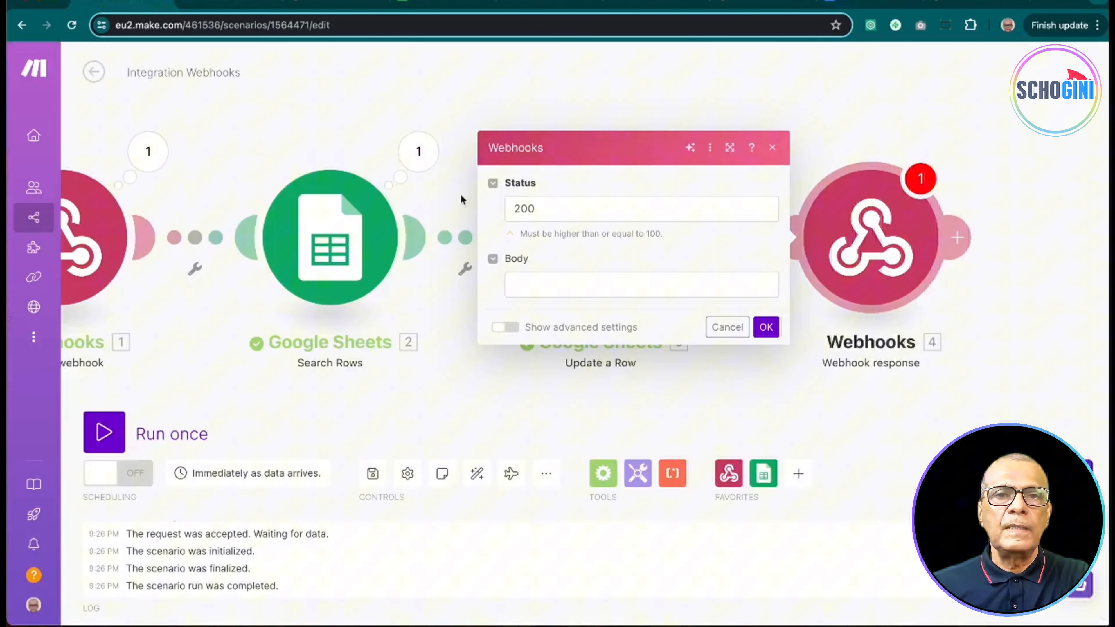
{"action": "left_click", "coordinate": [550, 283]}
{"action": "key", "text": "ctrl+v"}
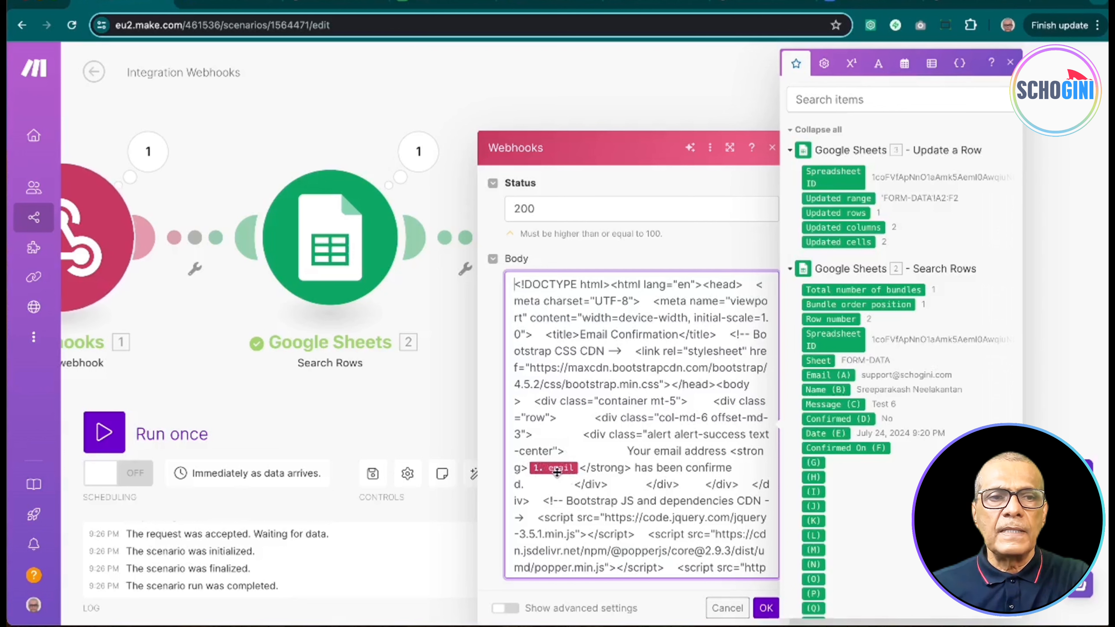
{"action": "left_click", "coordinate": [766, 608]}
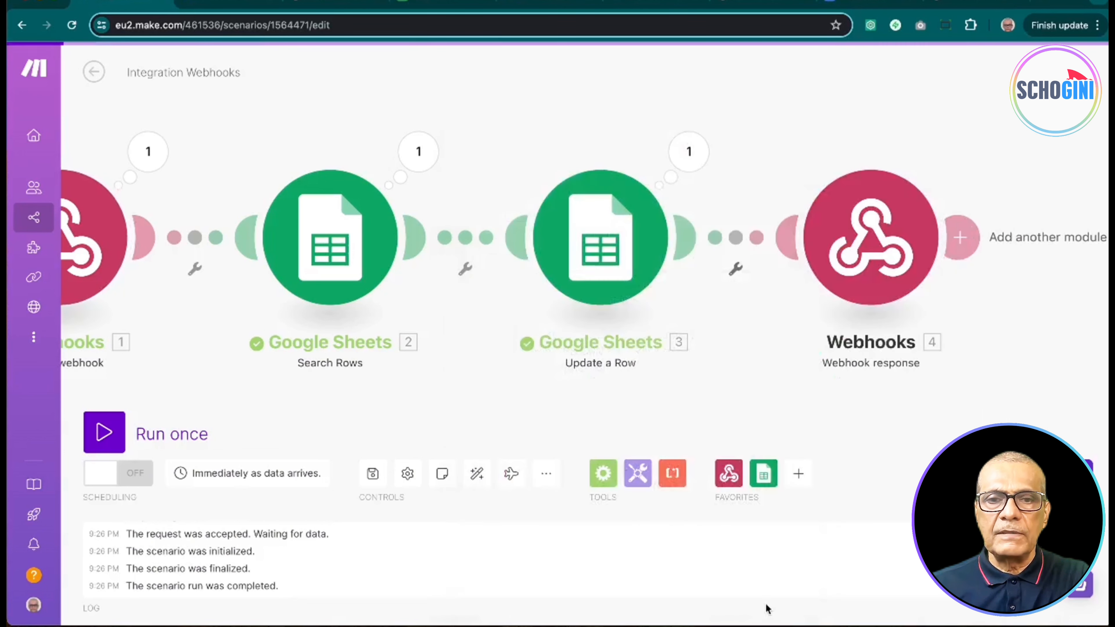
Step: Run once, turn scheduling ON, and reload the webhook link to see the email-confirmed page
{"action": "left_click", "coordinate": [104, 432]}
{"action": "left_click", "coordinate": [128, 474]}
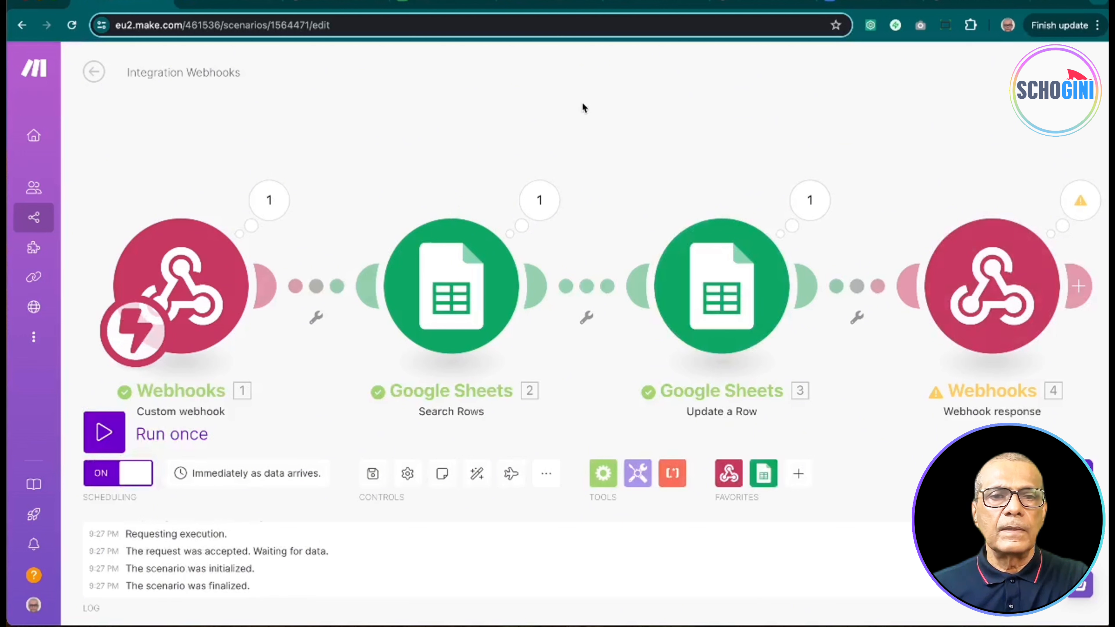
{"action": "left_click", "coordinate": [982, 2]}
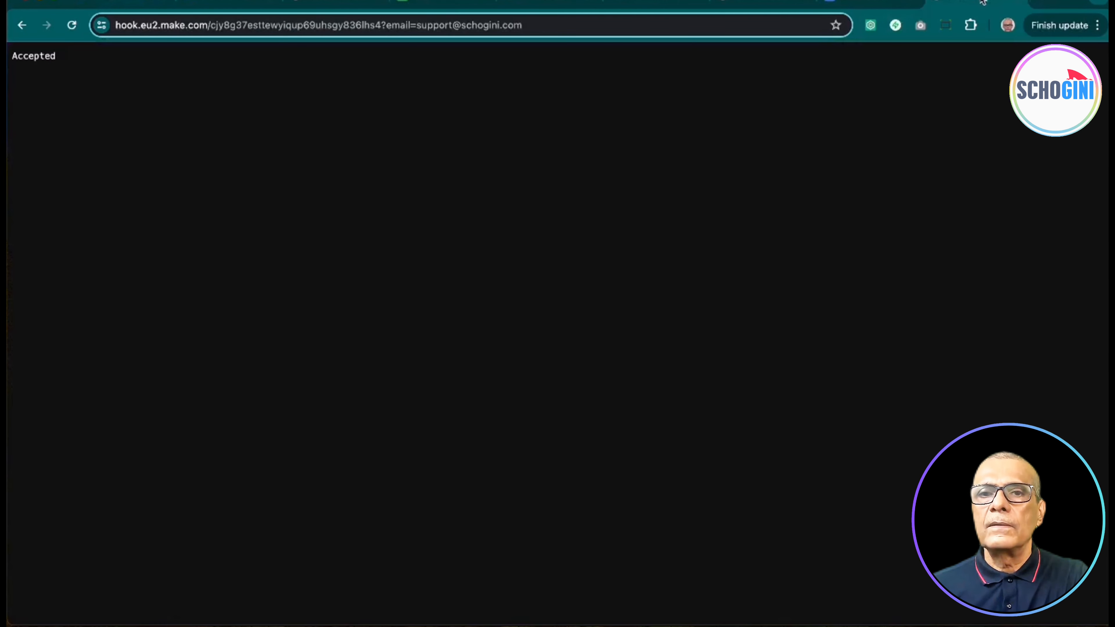
{"action": "left_click", "coordinate": [73, 26]}
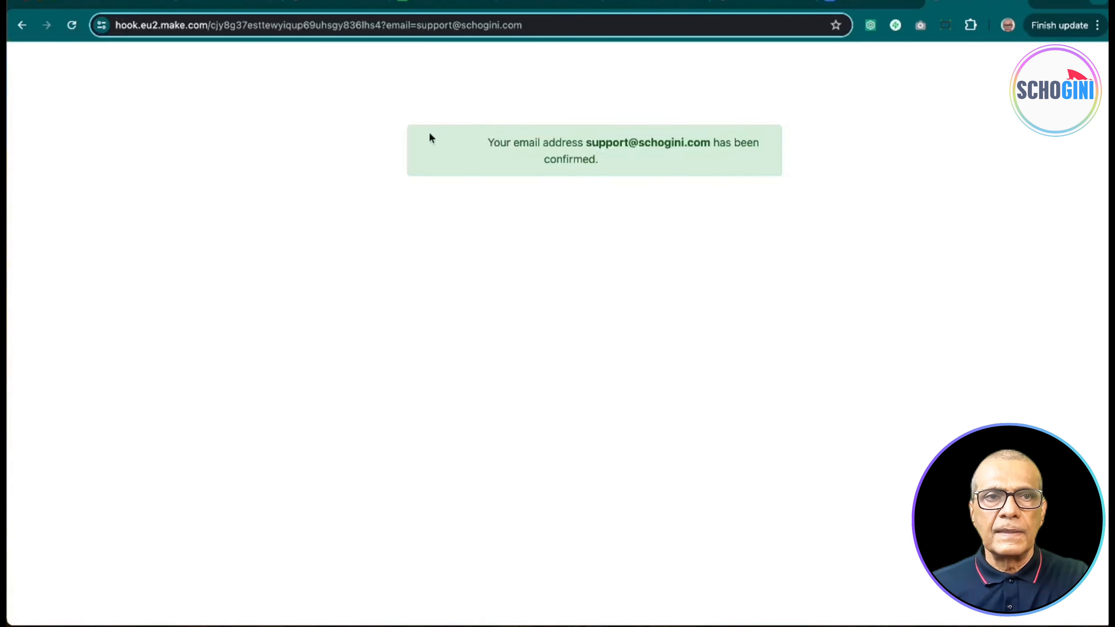
{"action": "left_click", "coordinate": [121, 2]}
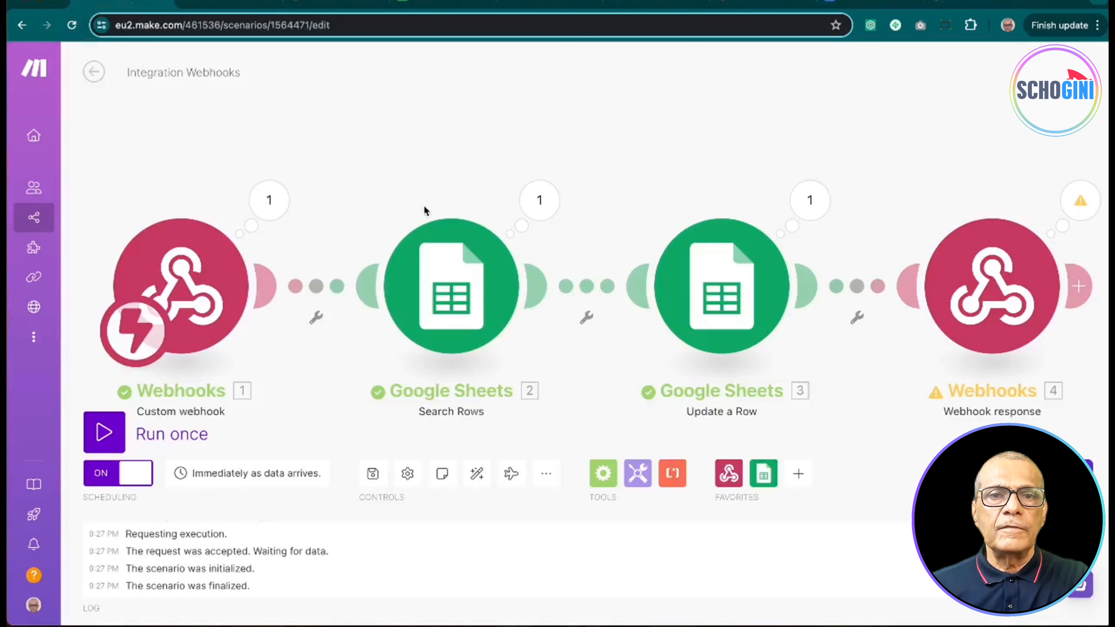
Step: Add a Router module from the Flow Control tools
{"action": "scroll", "coordinate": [426, 191], "scroll_direction": "down", "scroll_amount": 3}
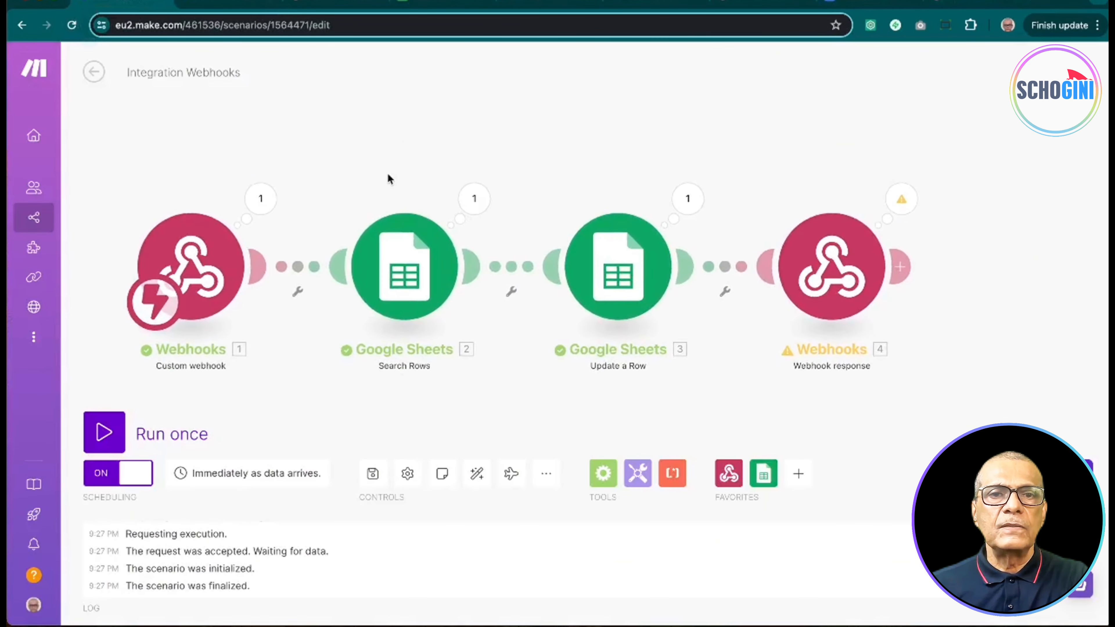
{"action": "left_click_drag", "start_coordinate": [386, 176], "coordinate": [428, 135]}
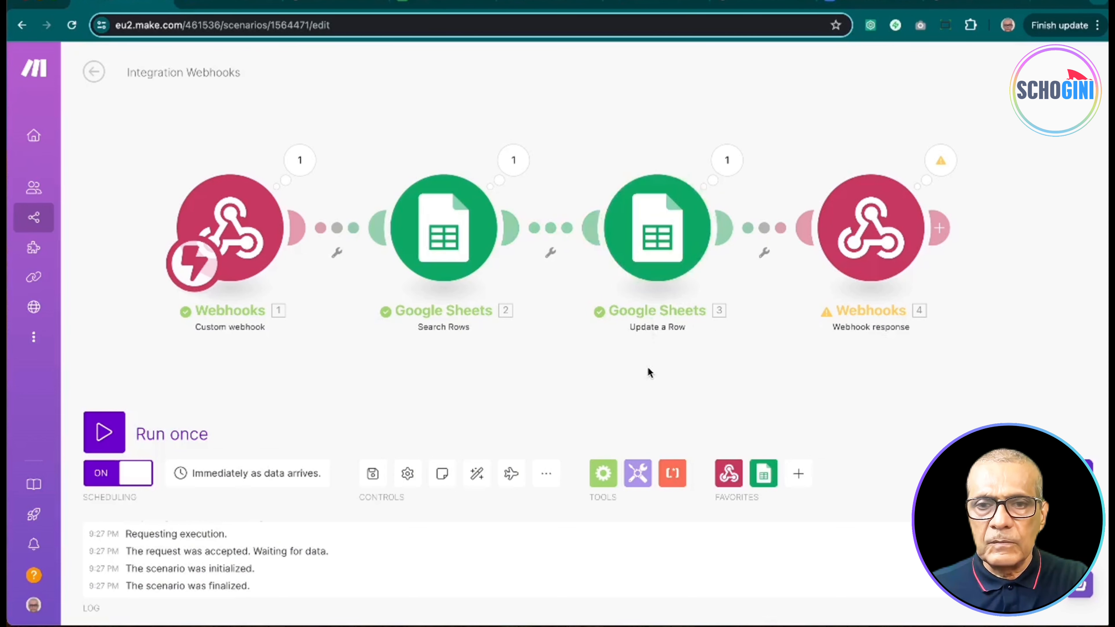
{"action": "left_click", "coordinate": [602, 473]}
{"action": "left_click", "coordinate": [615, 399]}
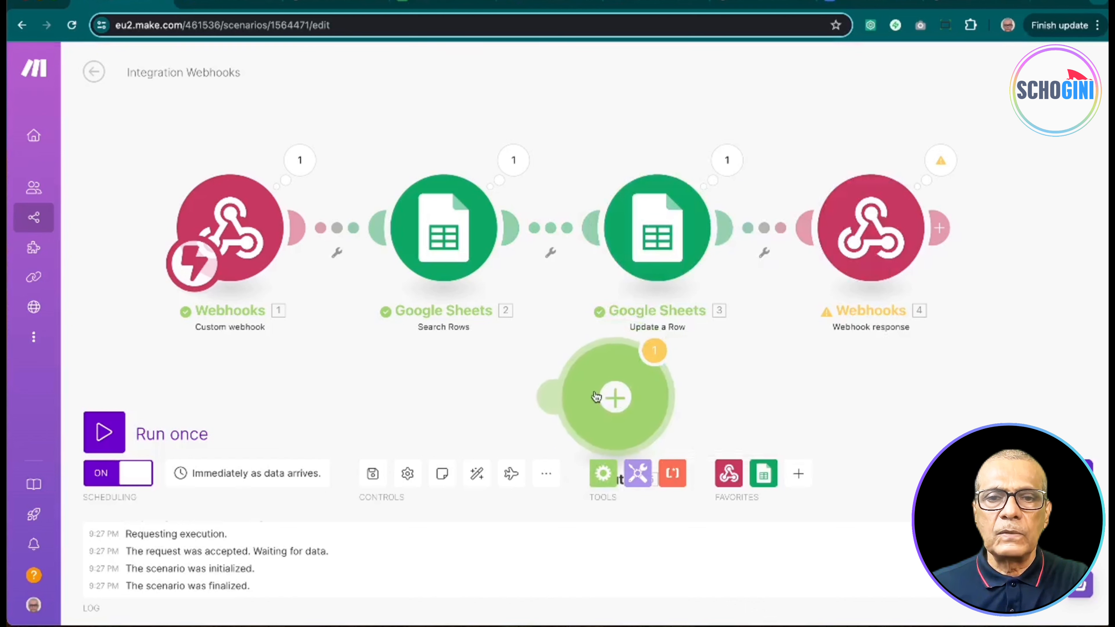
Step: Unlink Search Rows from Update a Row and wire Search Rows → Router → Update a Row
{"action": "right_click", "coordinate": [551, 233]}
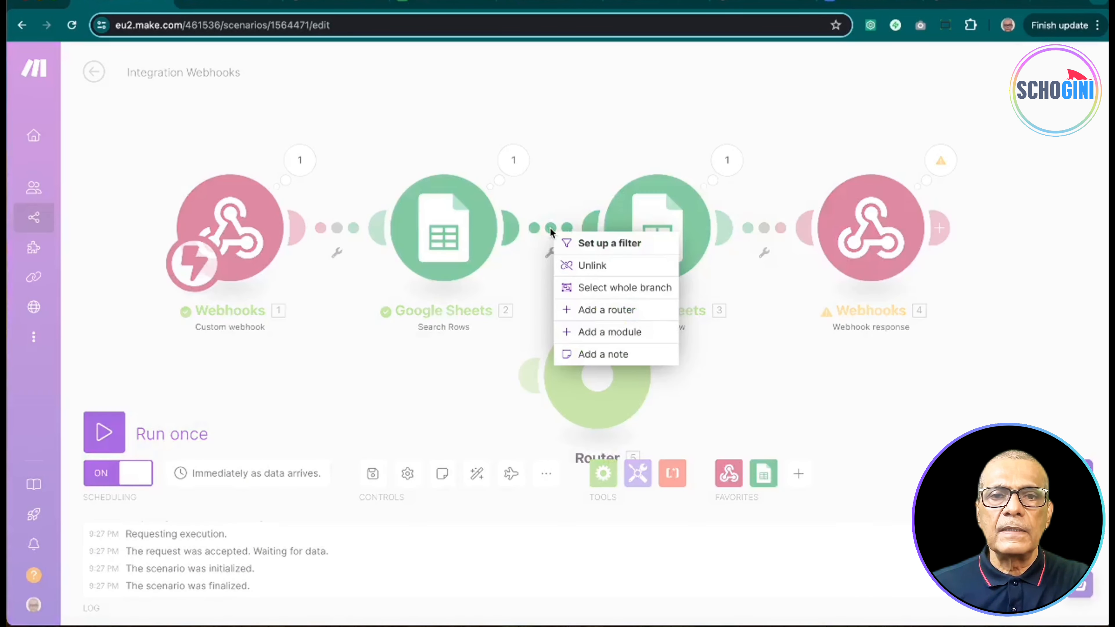
{"action": "left_click", "coordinate": [567, 262]}
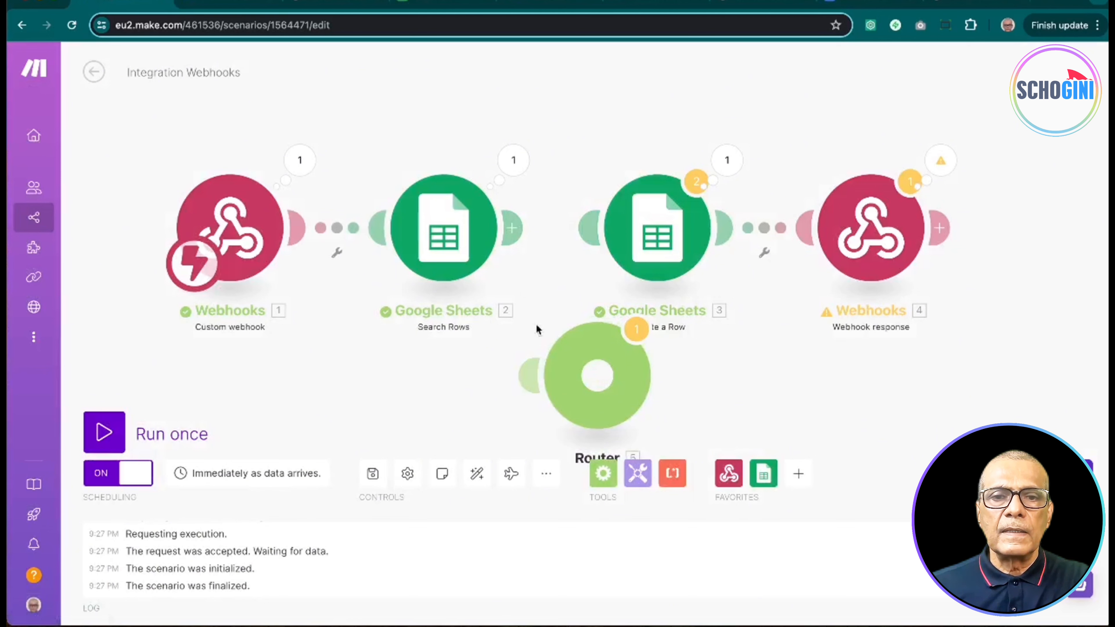
{"action": "left_click_drag", "start_coordinate": [529, 376], "coordinate": [516, 293]}
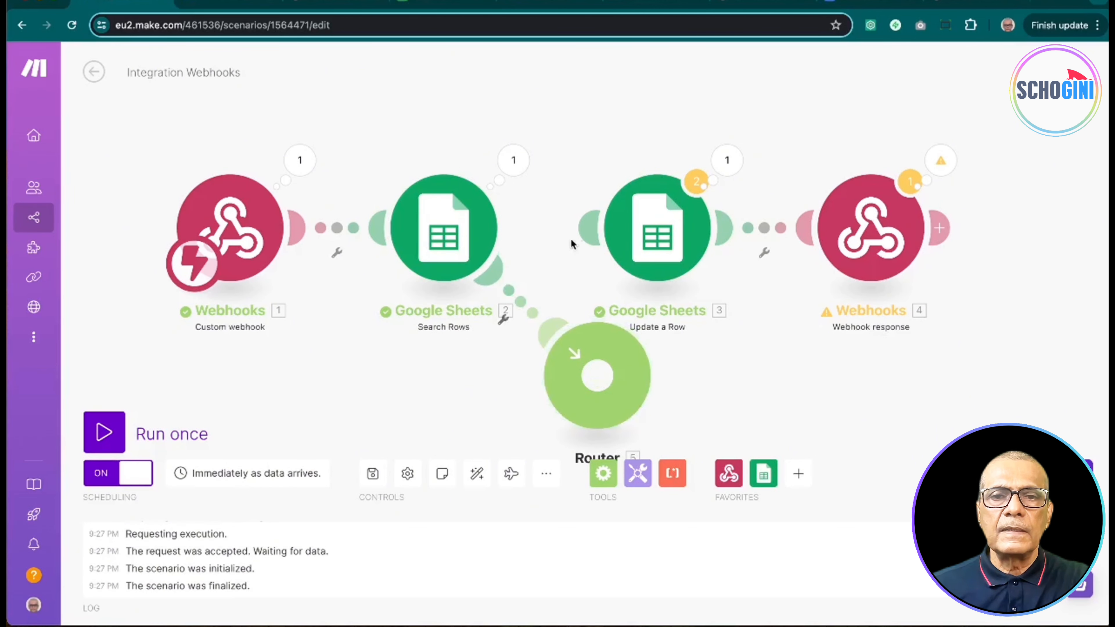
{"action": "left_click_drag", "start_coordinate": [588, 228], "coordinate": [620, 352]}
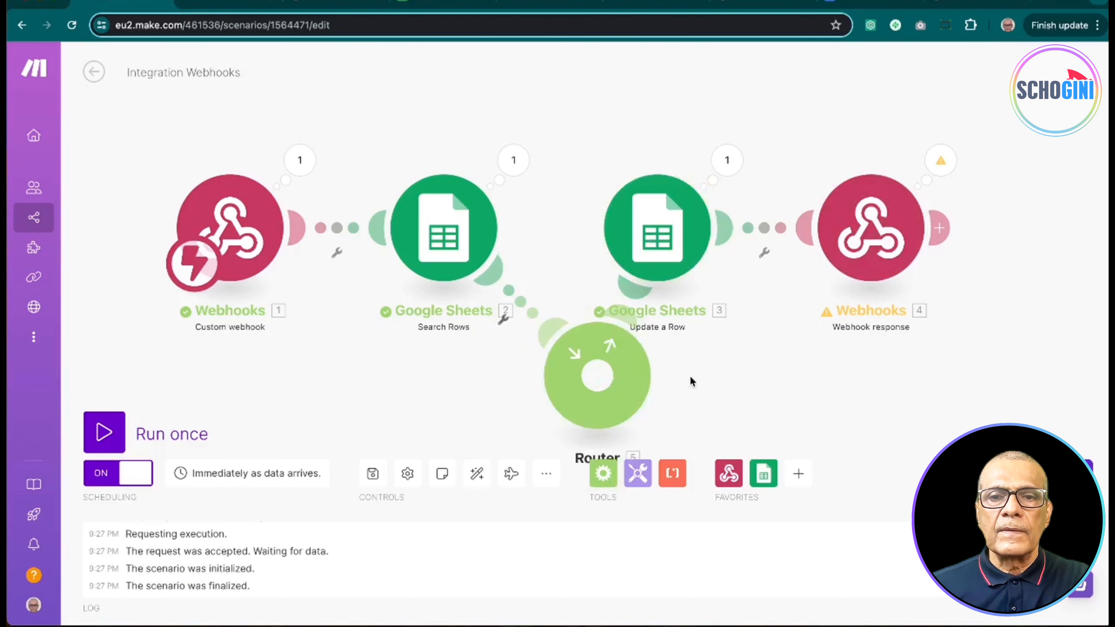
{"action": "scroll", "coordinate": [691, 376], "scroll_direction": "down", "scroll_amount": 5}
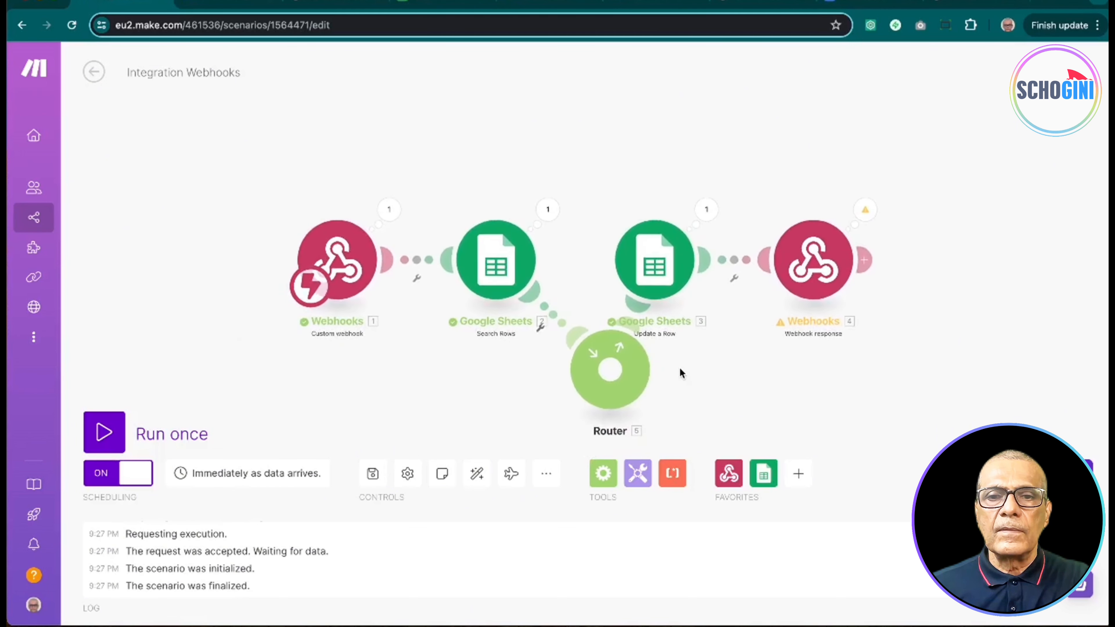
{"action": "left_click_drag", "start_coordinate": [679, 373], "coordinate": [654, 254]}
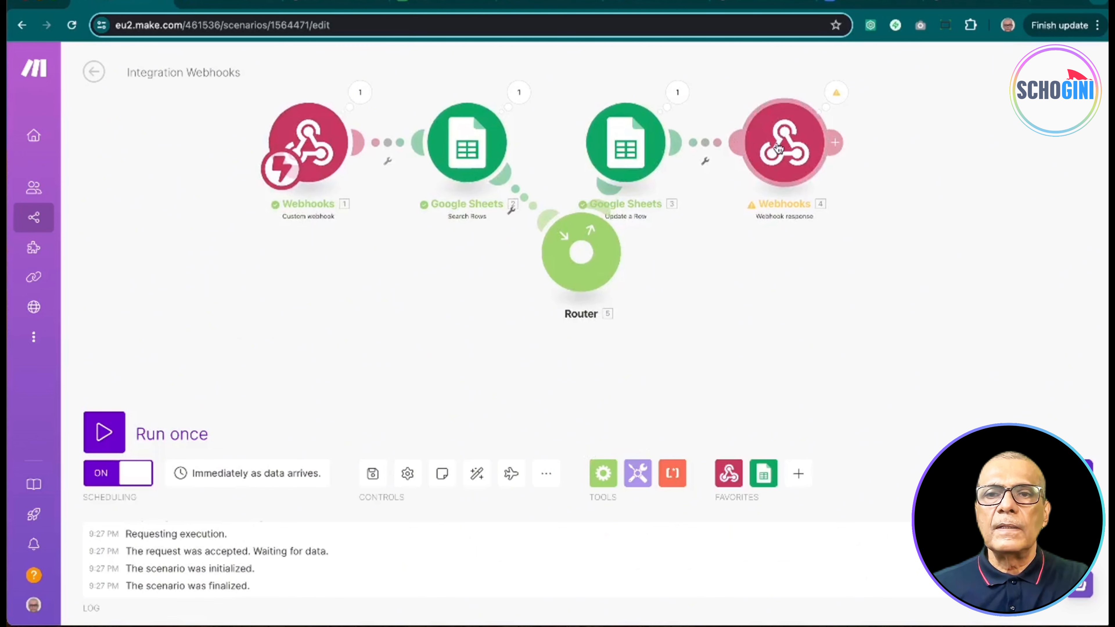
Step: Add a second Router route ending in a Webhooks > Webhook response module
{"action": "left_click", "coordinate": [586, 267]}
{"action": "left_click", "coordinate": [740, 332]}
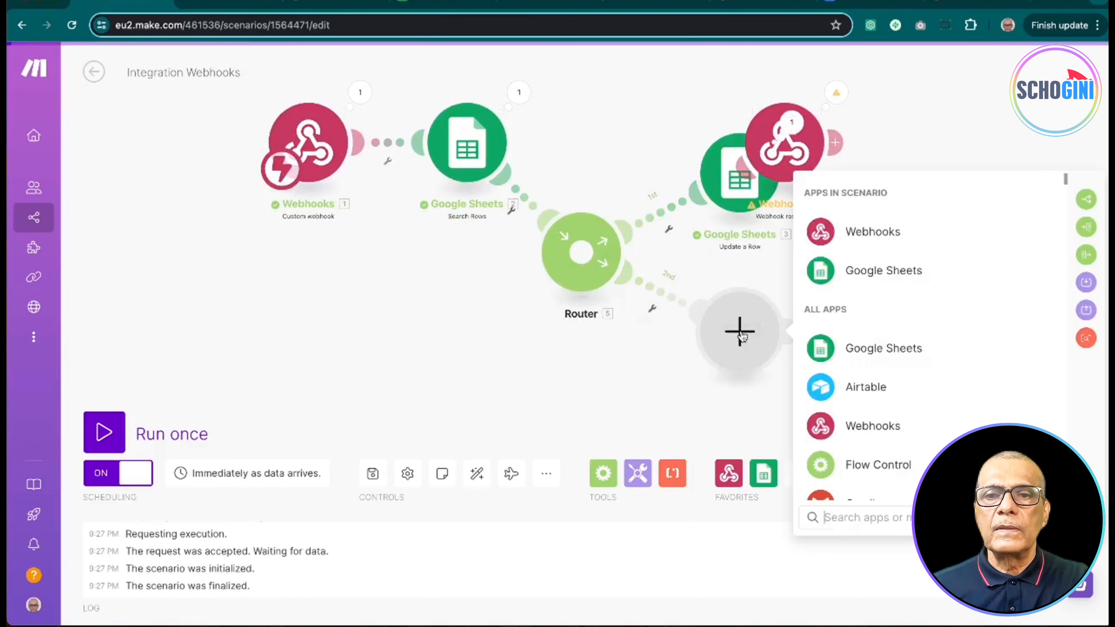
{"action": "left_click", "coordinate": [852, 239]}
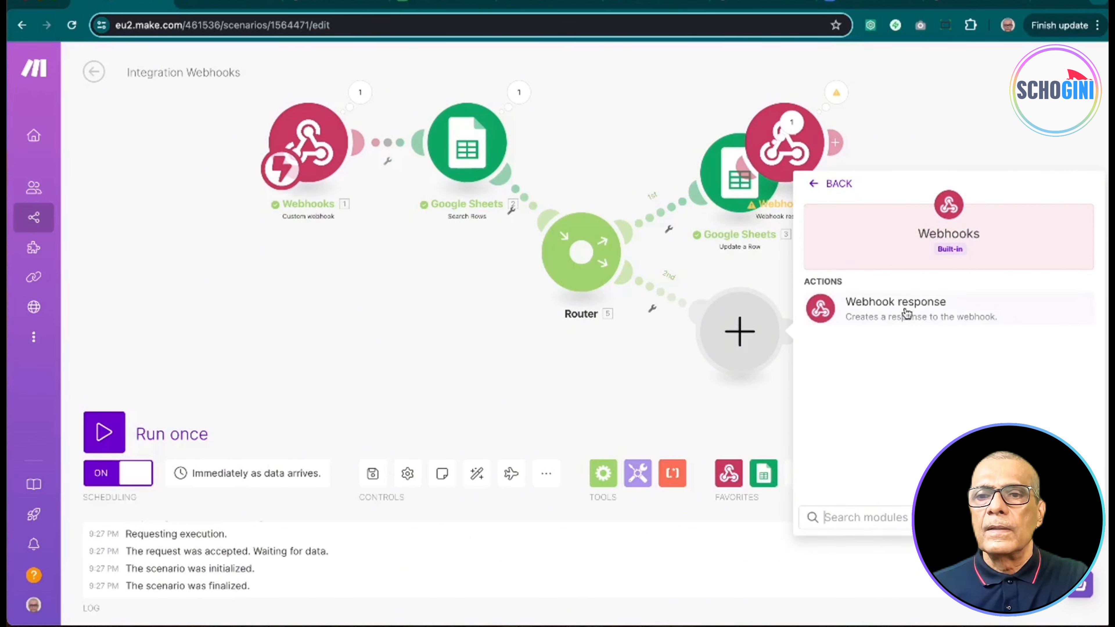
{"action": "left_click", "coordinate": [839, 314]}
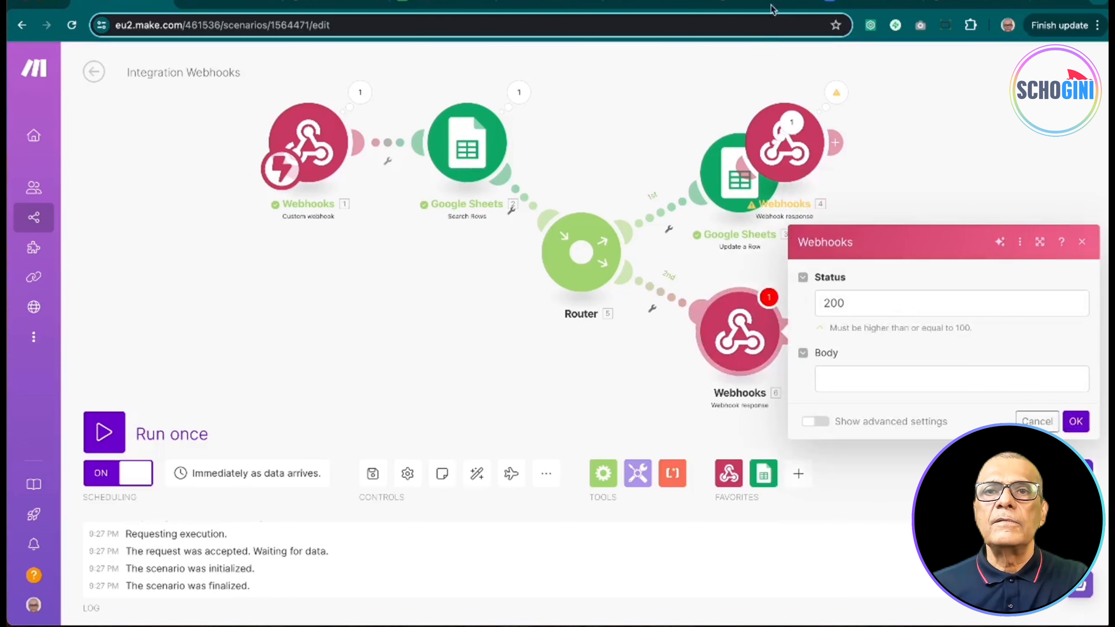
Step: Copy the ERROR PAGE HTML from Docs into the second response's Body and confirm
{"action": "left_click", "coordinate": [860, 2]}
{"action": "scroll", "coordinate": [658, 292], "scroll_direction": "down", "scroll_amount": 7}
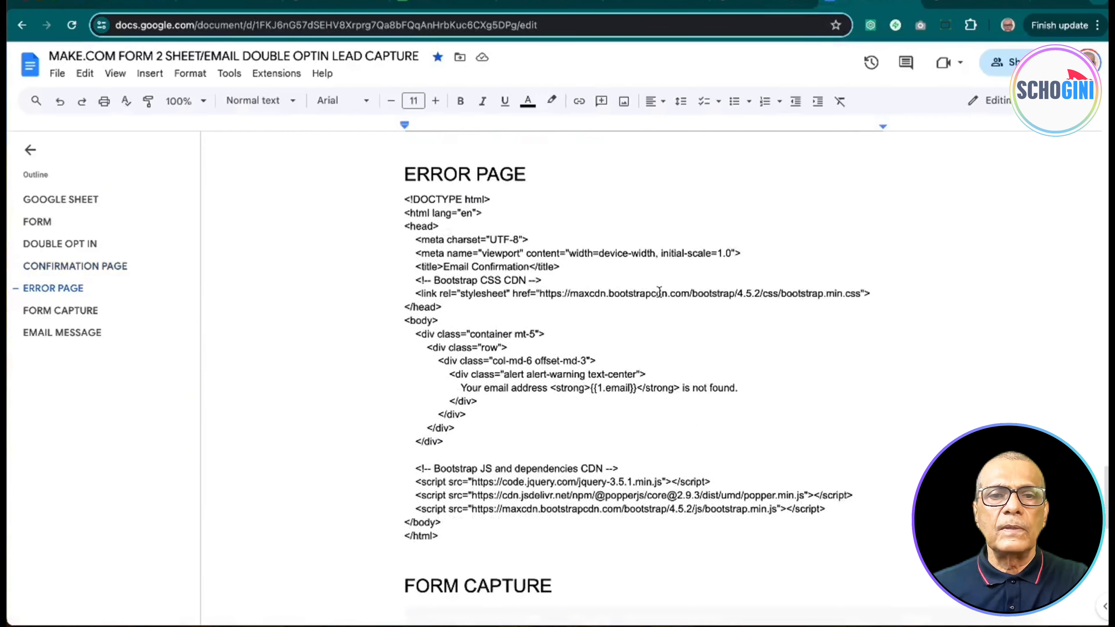
{"action": "left_click_drag", "start_coordinate": [407, 169], "coordinate": [570, 497]}
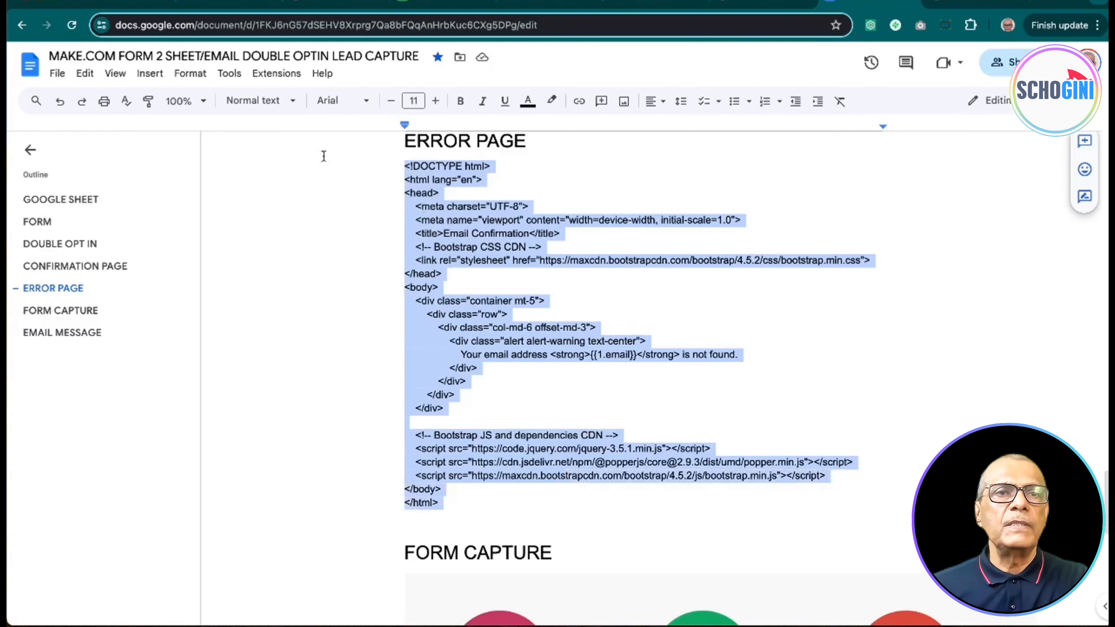
{"action": "left_click", "coordinate": [117, 2]}
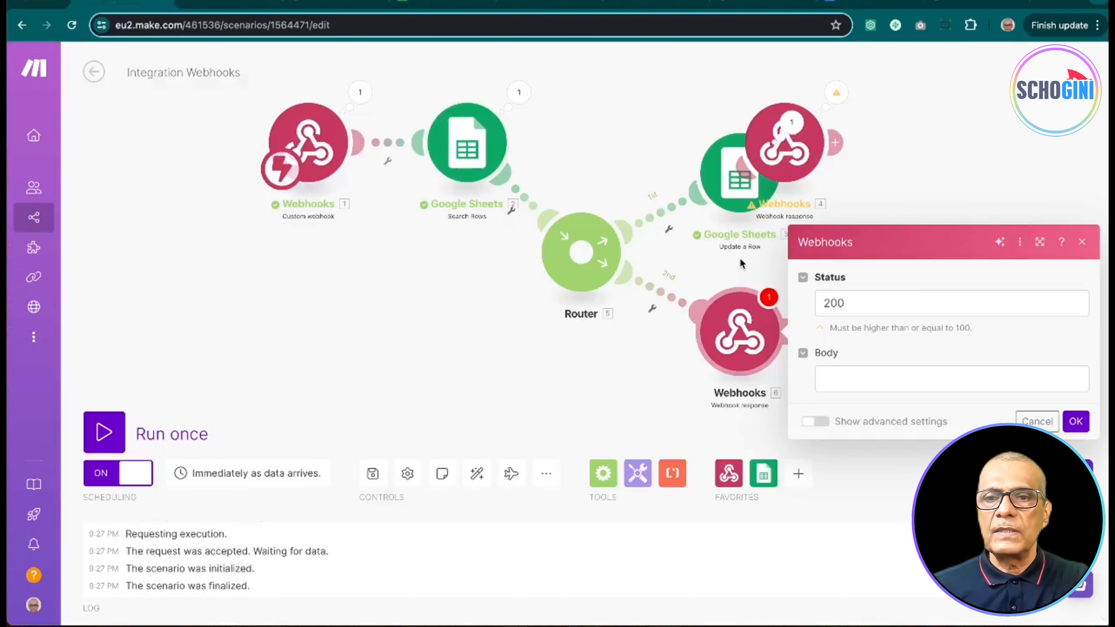
{"action": "left_click", "coordinate": [844, 376]}
{"action": "key", "text": "ctrl+v"}
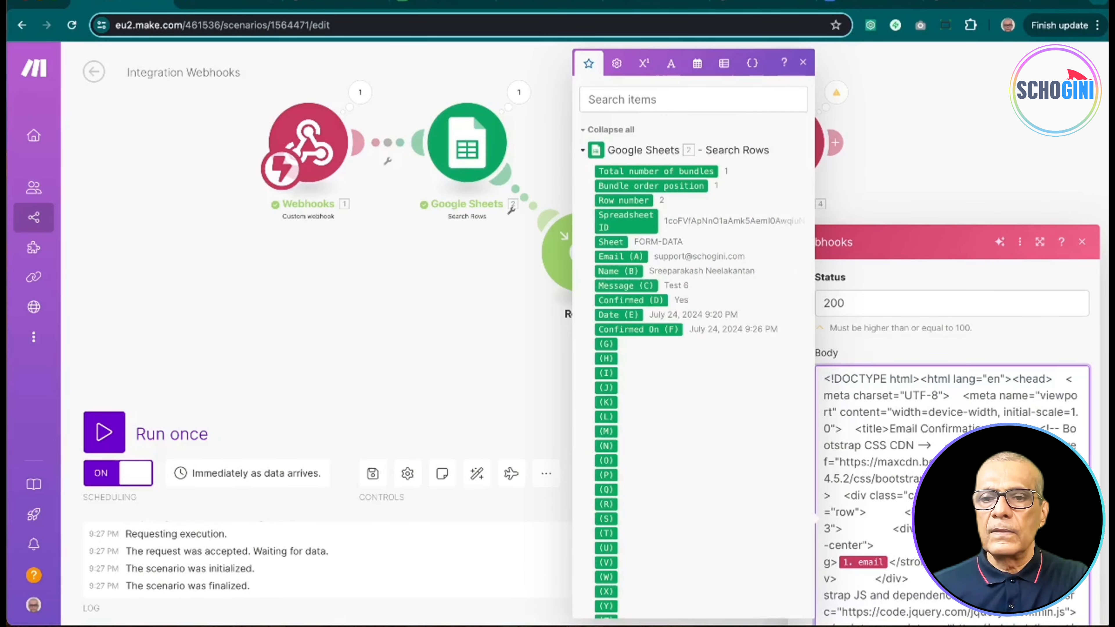
{"action": "left_click", "coordinate": [1015, 338]}
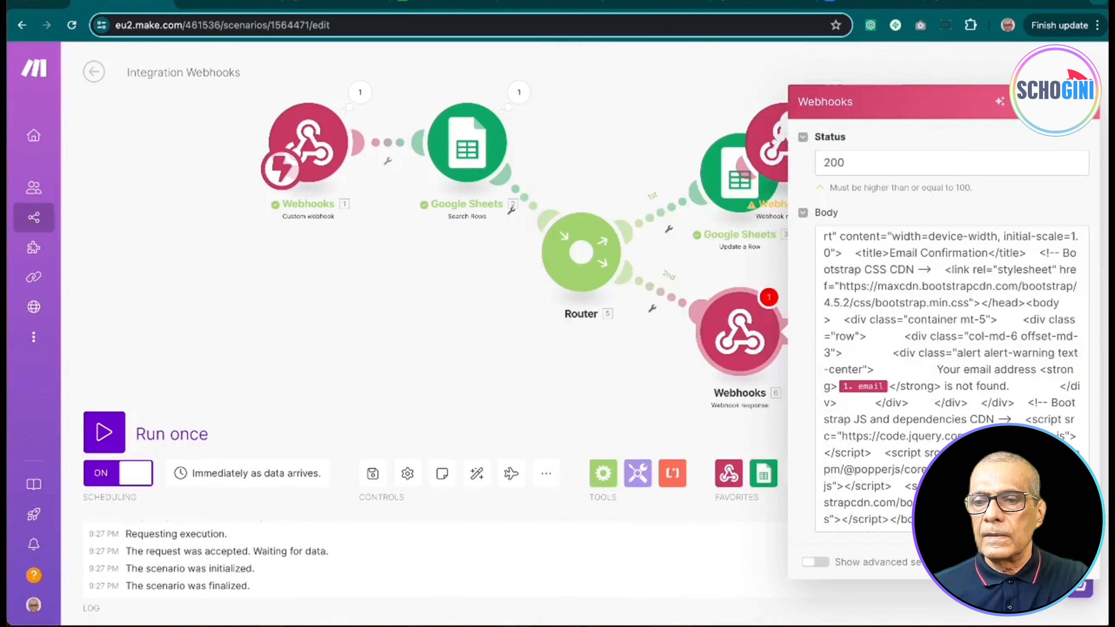
{"action": "left_click", "coordinate": [1064, 563]}
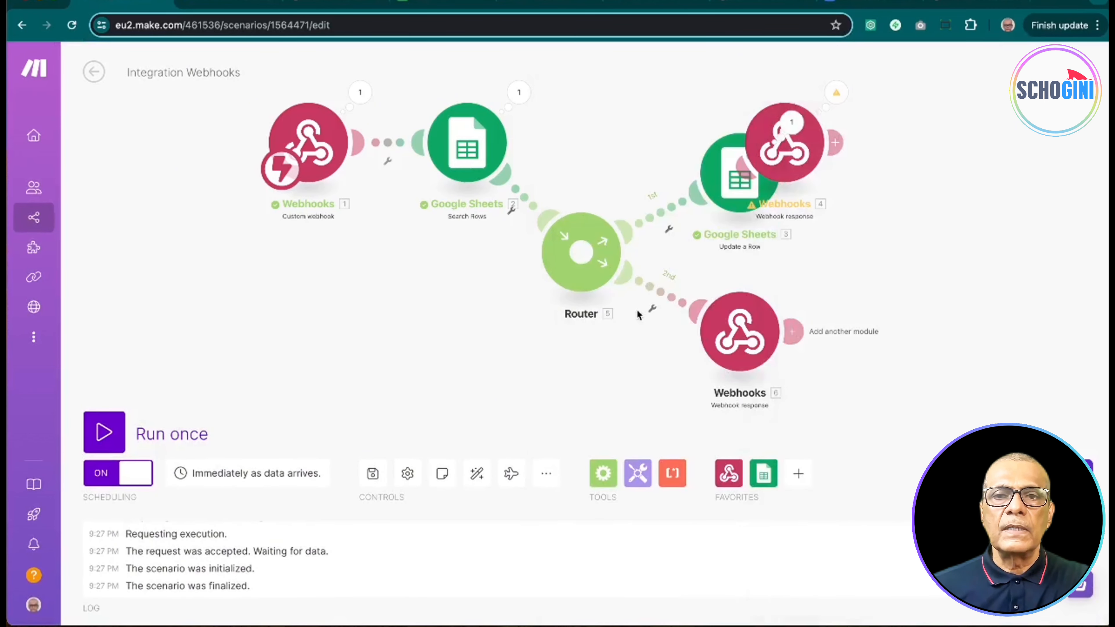
Step: Filter the first route so it passes only when Search Rows' Total number of bundles equals 1
{"action": "left_click", "coordinate": [663, 217]}
{"action": "left_click", "coordinate": [751, 263]}
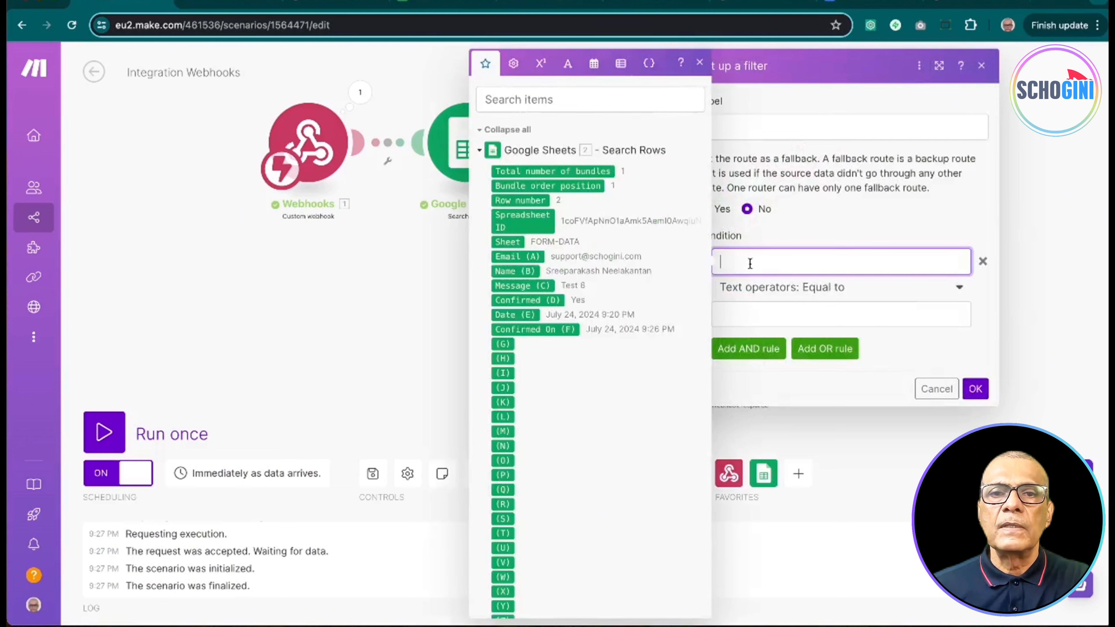
{"action": "left_click", "coordinate": [595, 172]}
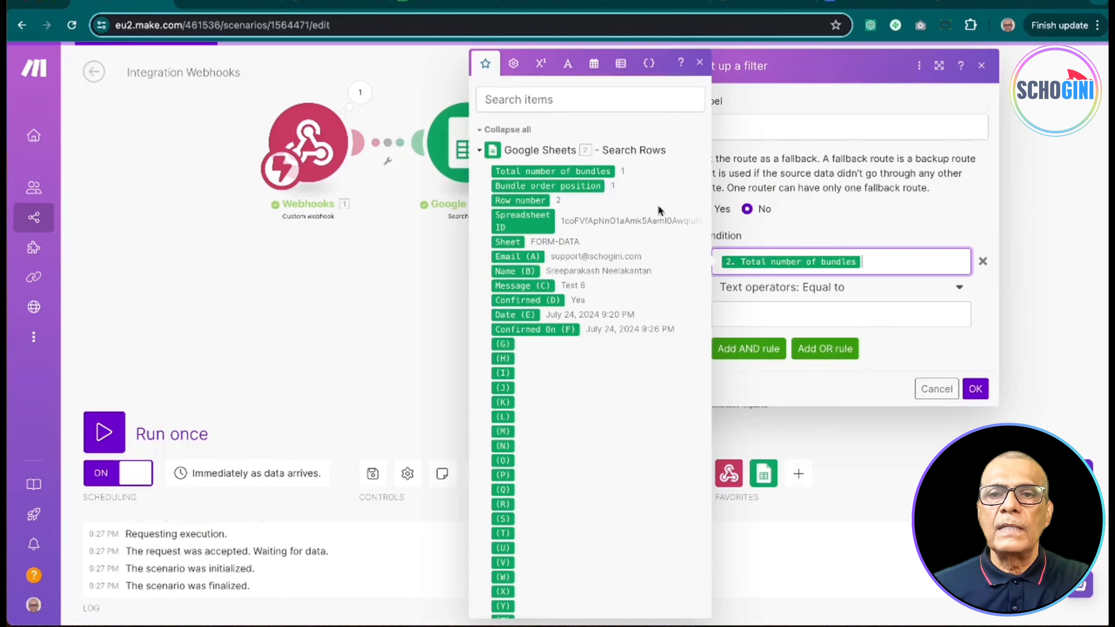
{"action": "left_click", "coordinate": [774, 312]}
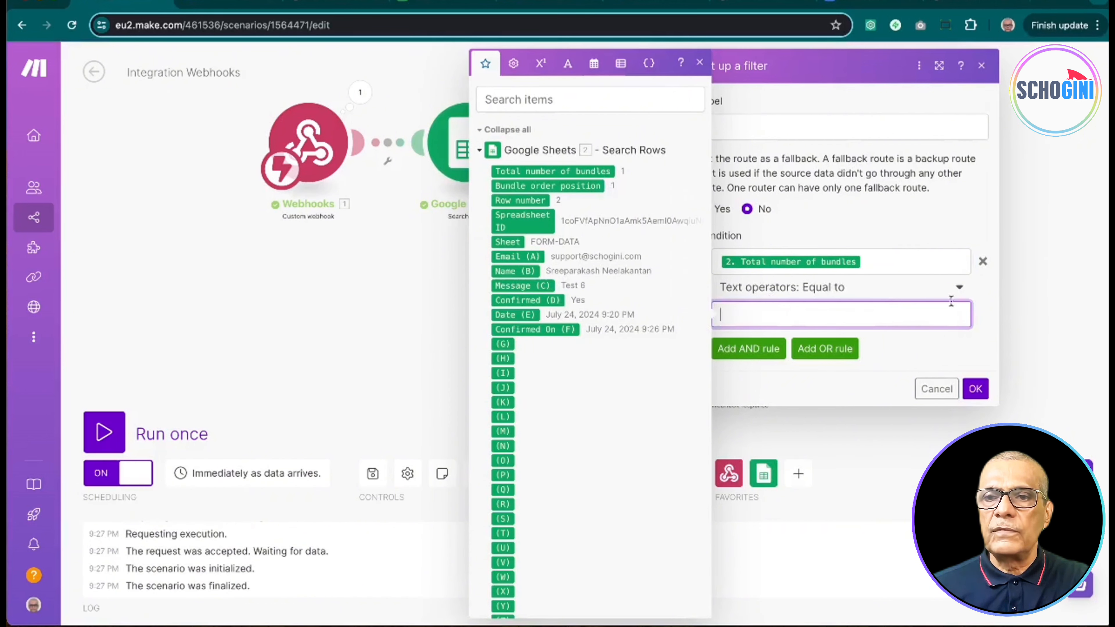
{"action": "left_click", "coordinate": [874, 294]}
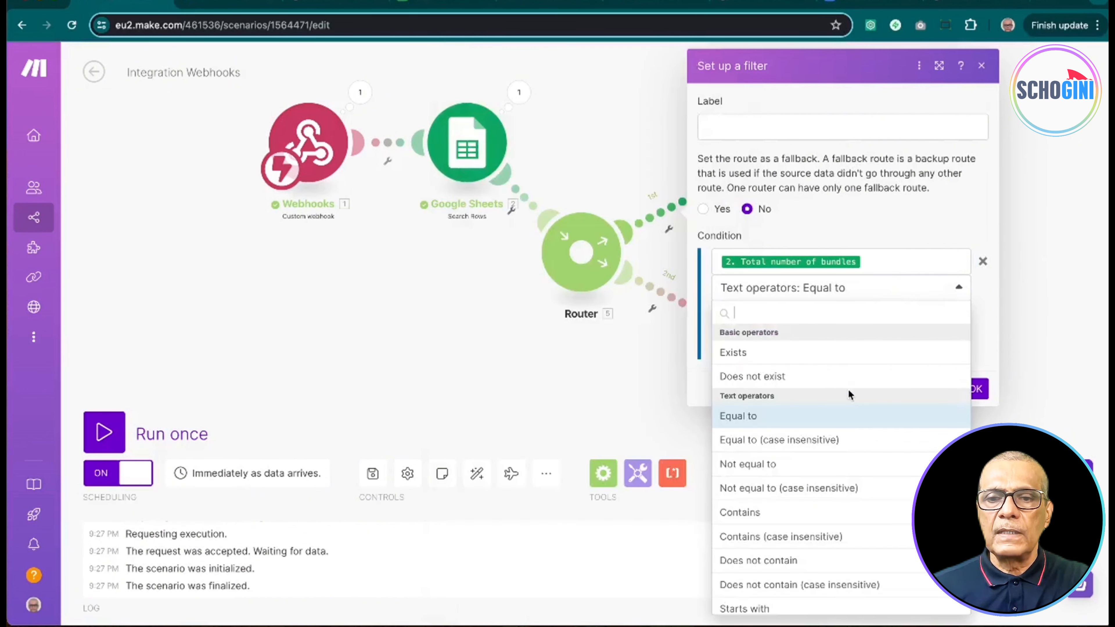
{"action": "scroll", "coordinate": [842, 453], "scroll_direction": "down", "scroll_amount": 5}
{"action": "scroll", "coordinate": [842, 451], "scroll_direction": "up", "scroll_amount": 6}
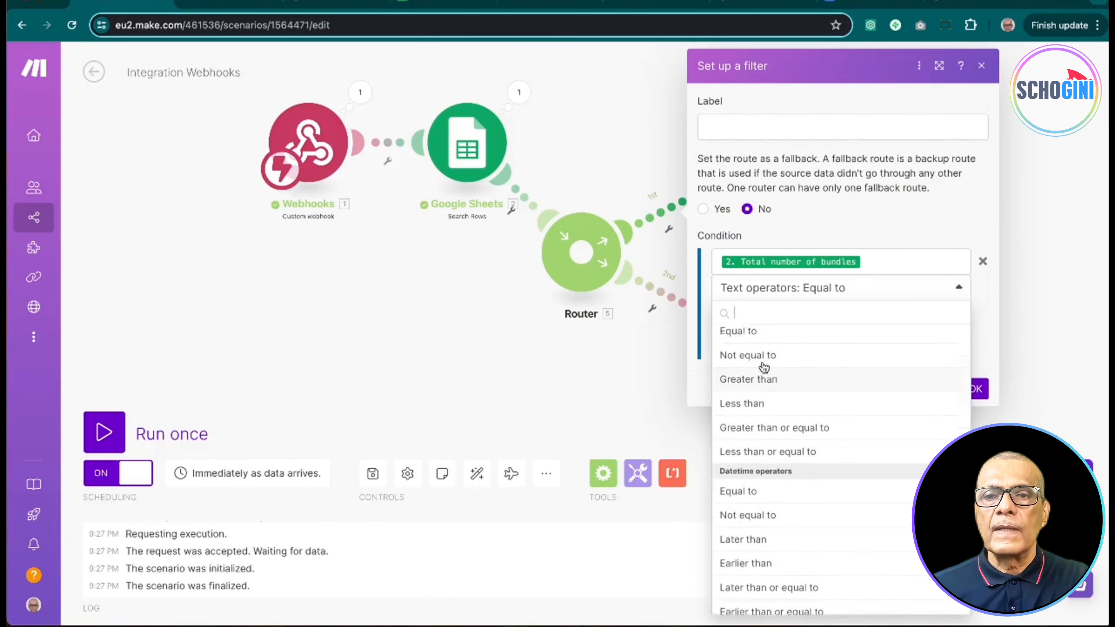
{"action": "left_click", "coordinate": [762, 383]}
{"action": "type", "text": "1"}
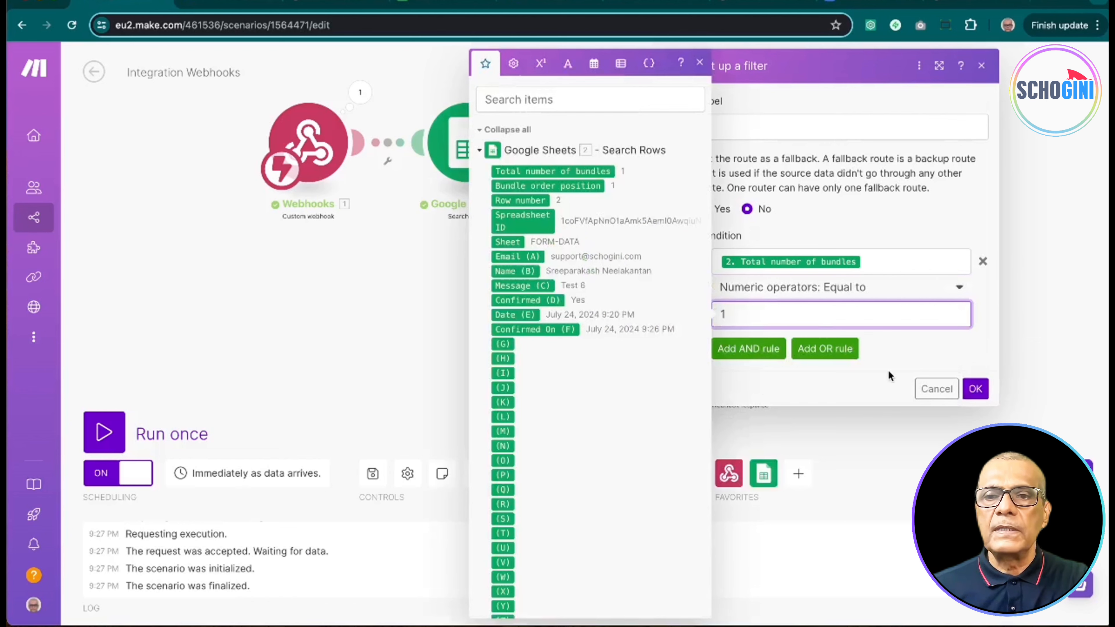
{"action": "left_click", "coordinate": [975, 389]}
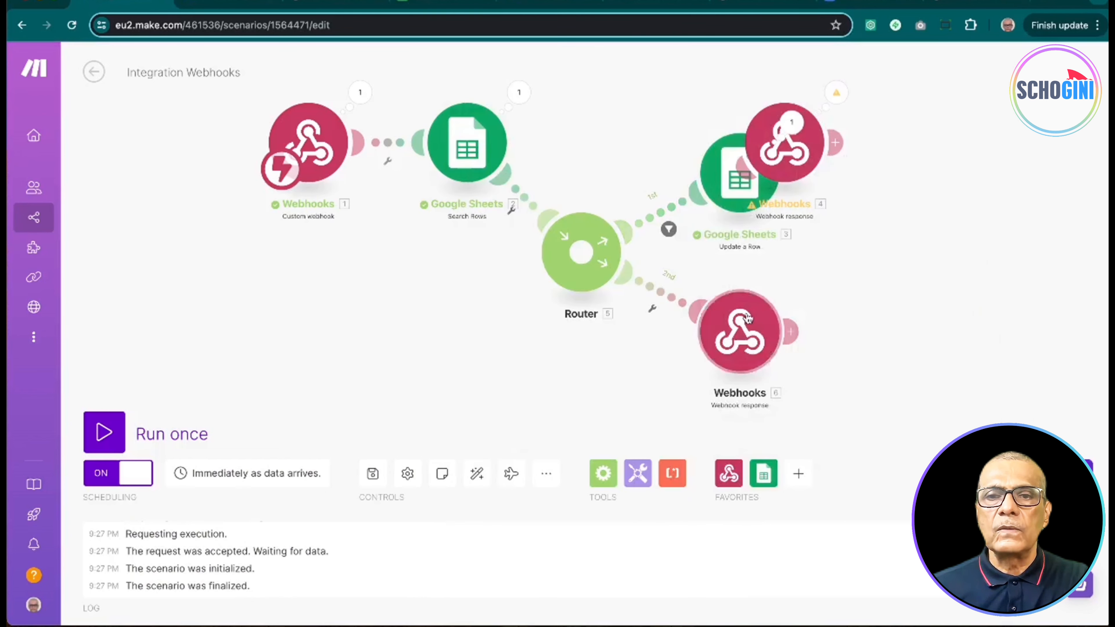
{"action": "left_click", "coordinate": [660, 296]}
Step: Give the second route a Total number of bundles 'Not equal to' 1 filter, then save the scenario
{"action": "left_click", "coordinate": [742, 326]}
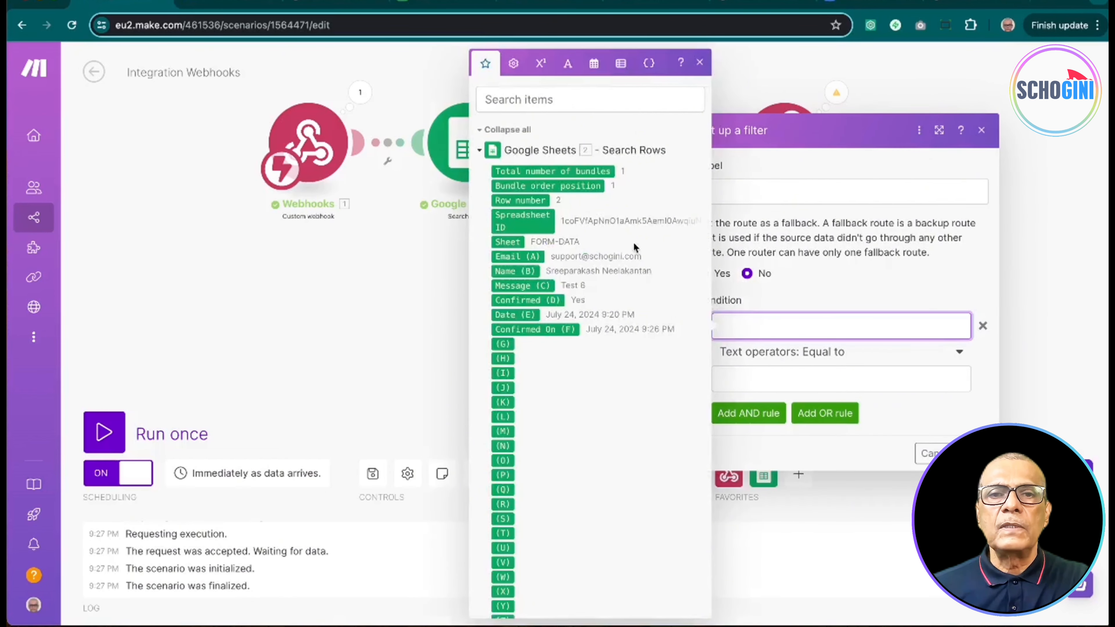
{"action": "left_click", "coordinate": [597, 171]}
{"action": "left_click", "coordinate": [839, 371]}
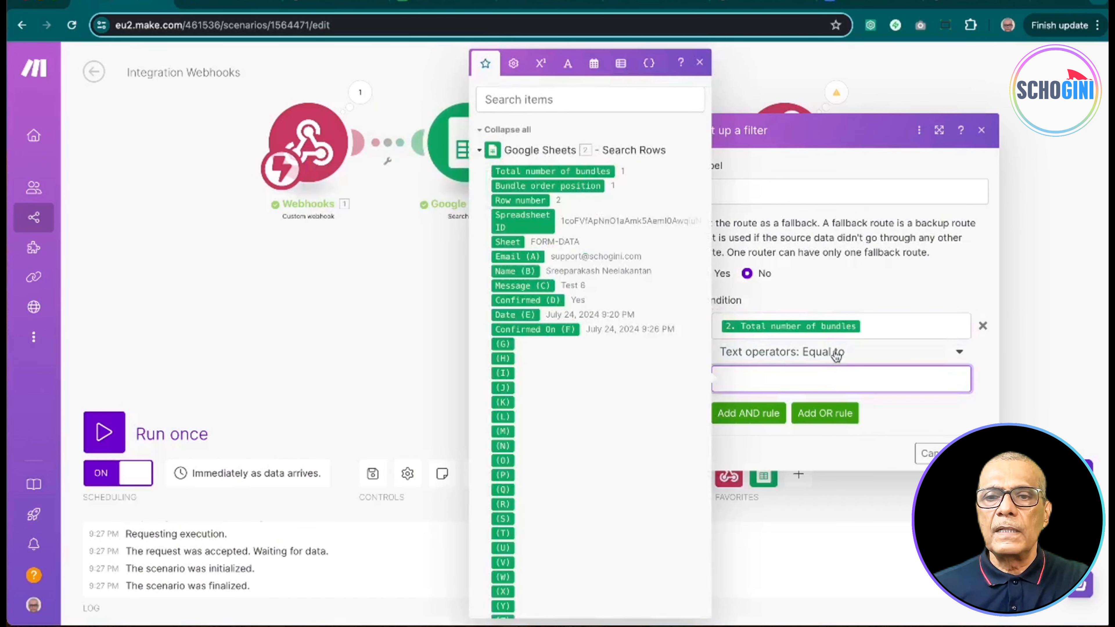
{"action": "left_click", "coordinate": [835, 352]}
{"action": "scroll", "coordinate": [833, 457], "scroll_direction": "down", "scroll_amount": 10}
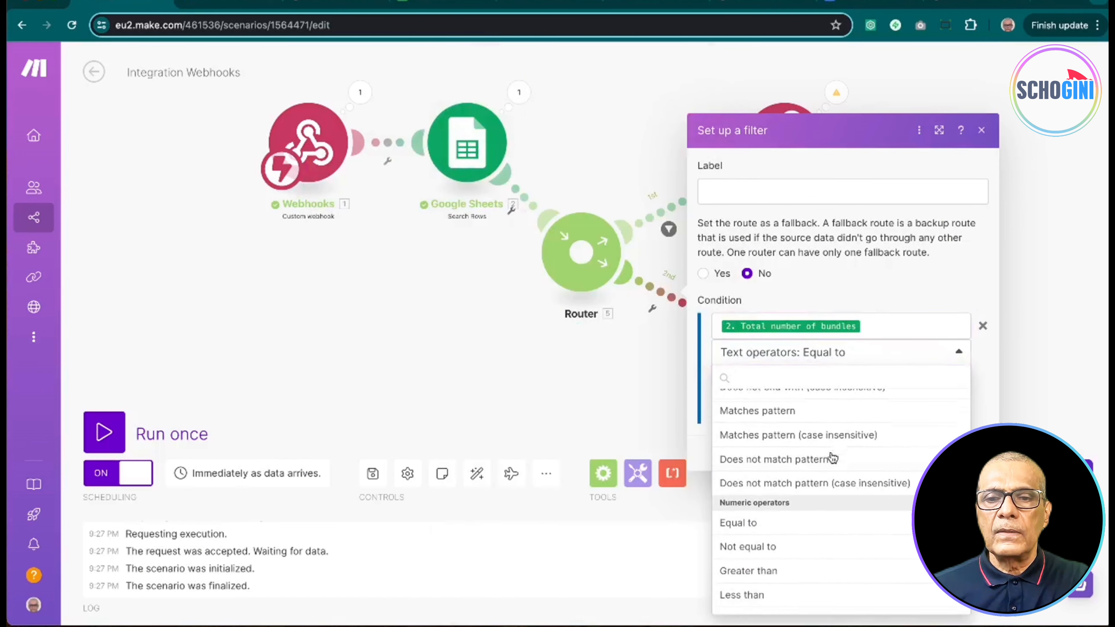
{"action": "left_click", "coordinate": [762, 486]}
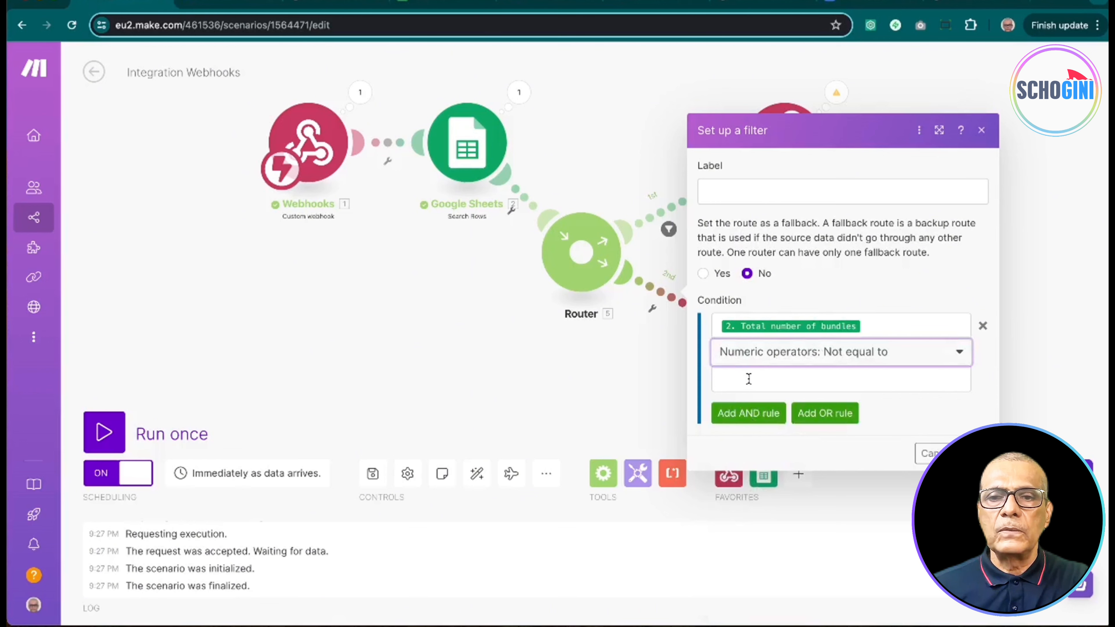
{"action": "left_click", "coordinate": [751, 378]}
{"action": "type", "text": "1"}
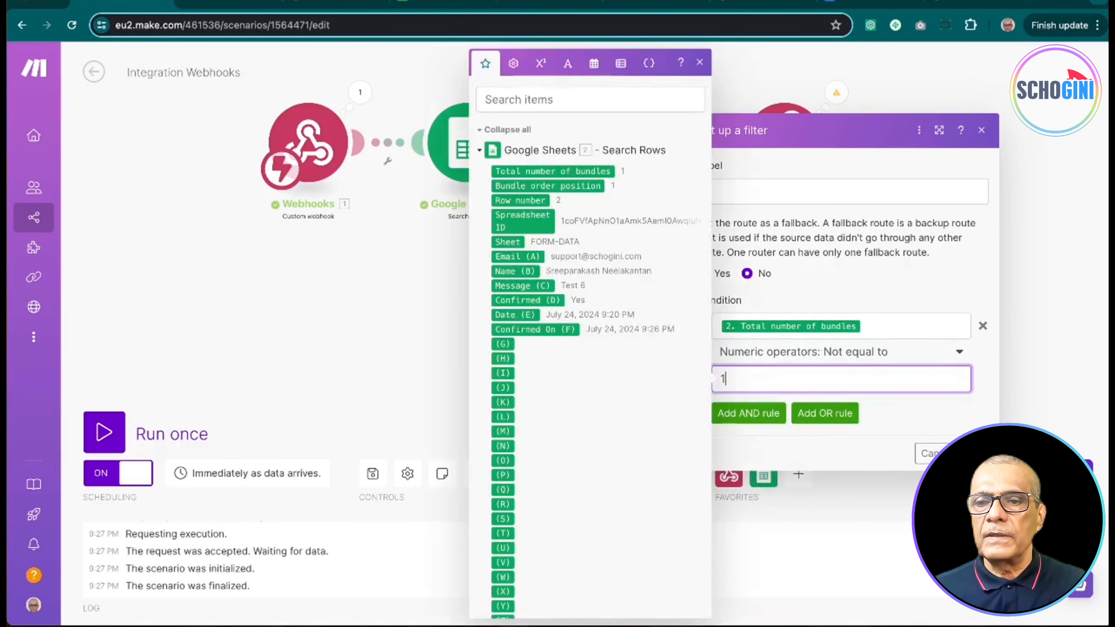
{"action": "left_click", "coordinate": [974, 454]}
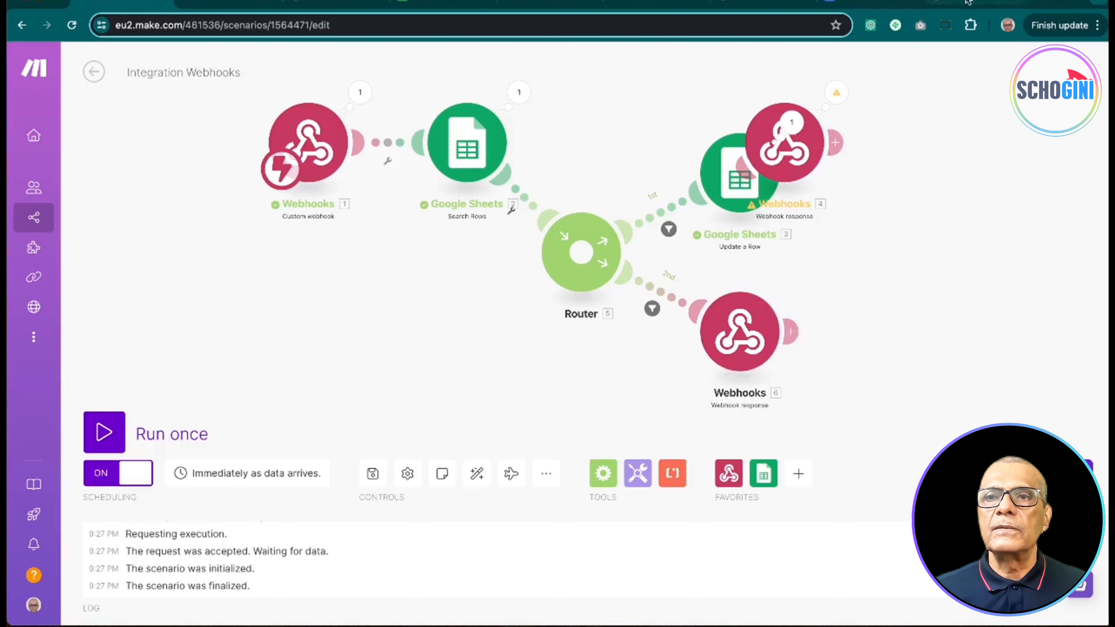
{"action": "left_click", "coordinate": [374, 476]}
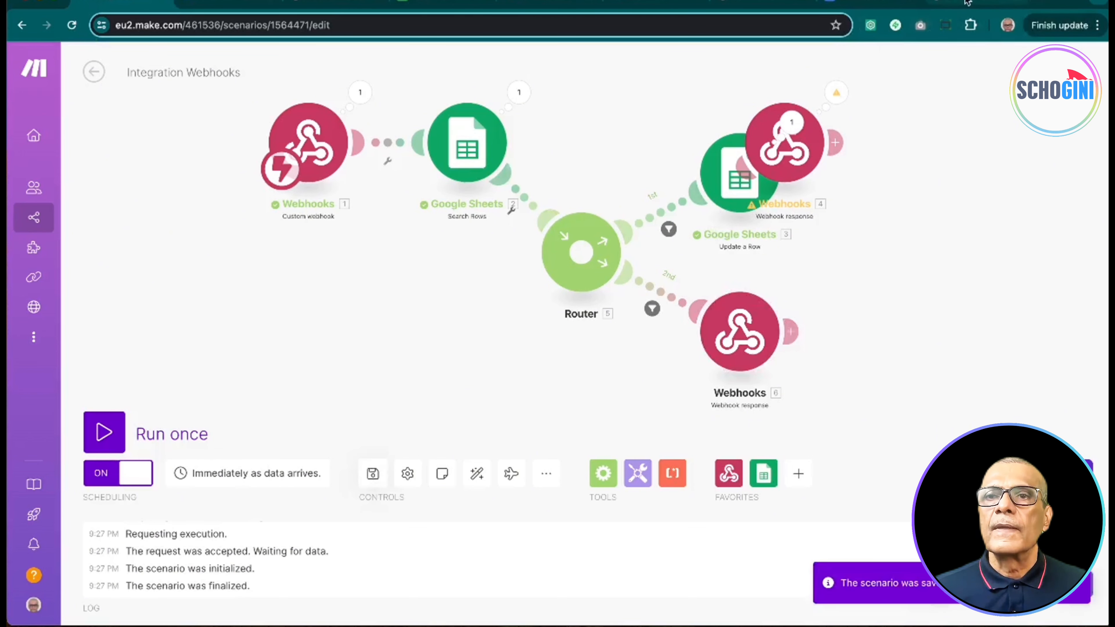
Step: Call the webhook with '123' inserted into the email to get the not-found page, then return to TUTORIAL1
{"action": "left_click", "coordinate": [720, 3]}
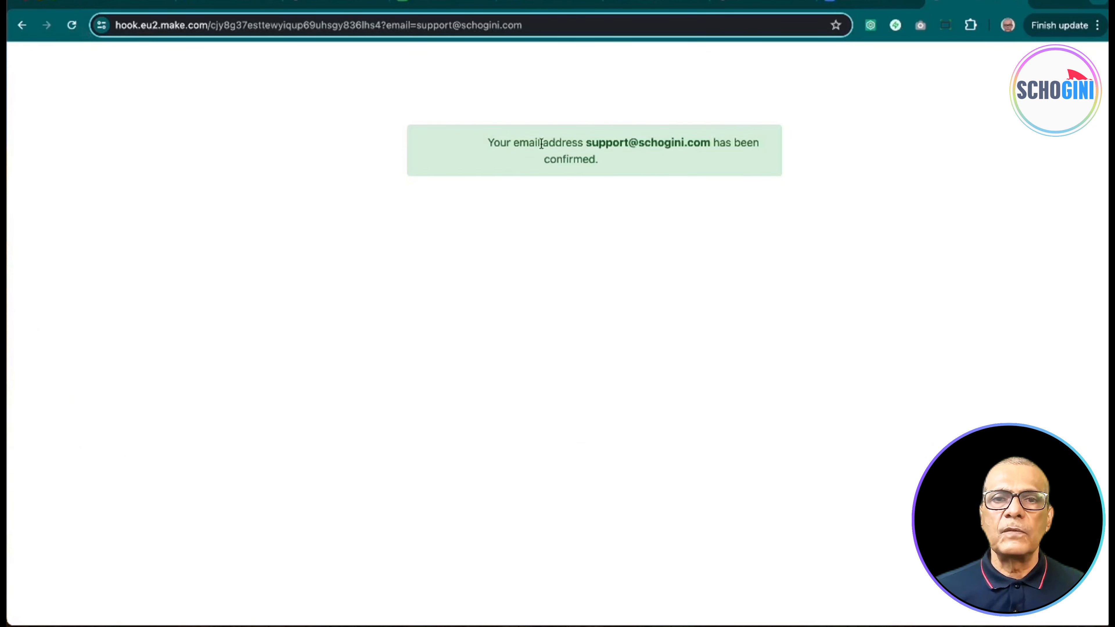
{"action": "left_click", "coordinate": [444, 27]}
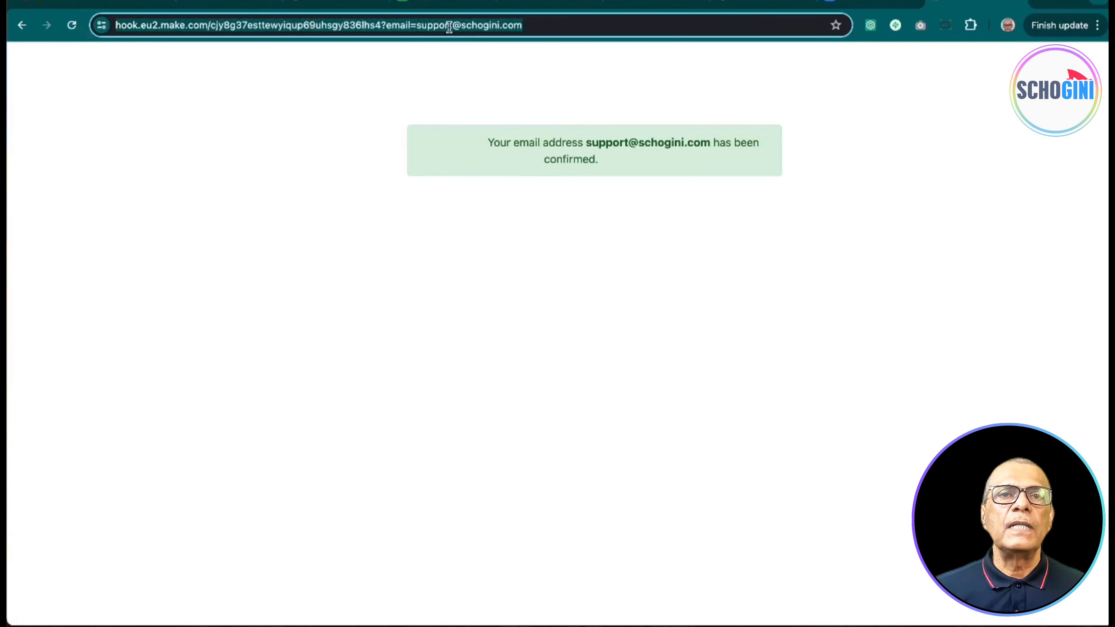
{"action": "left_click", "coordinate": [464, 54]}
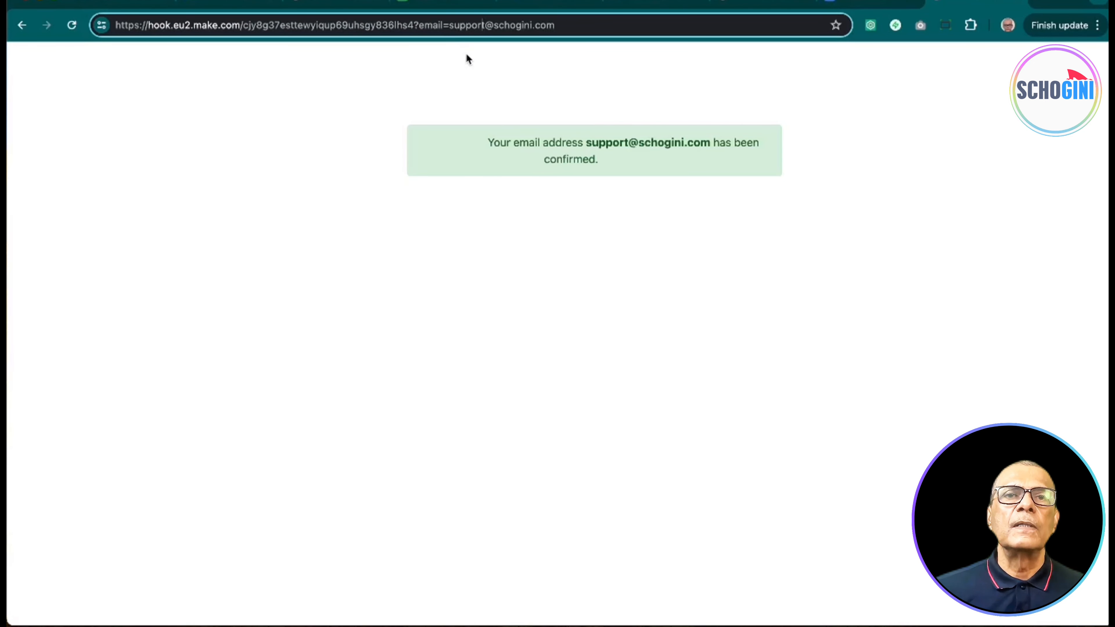
{"action": "type", "text": "123"}
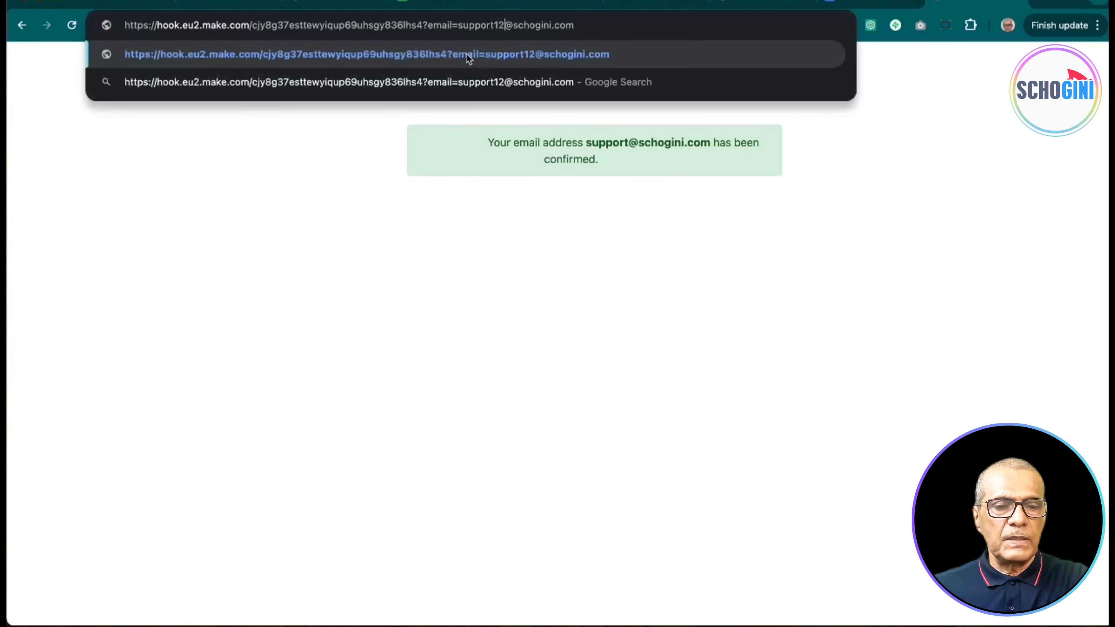
{"action": "key", "text": "Return"}
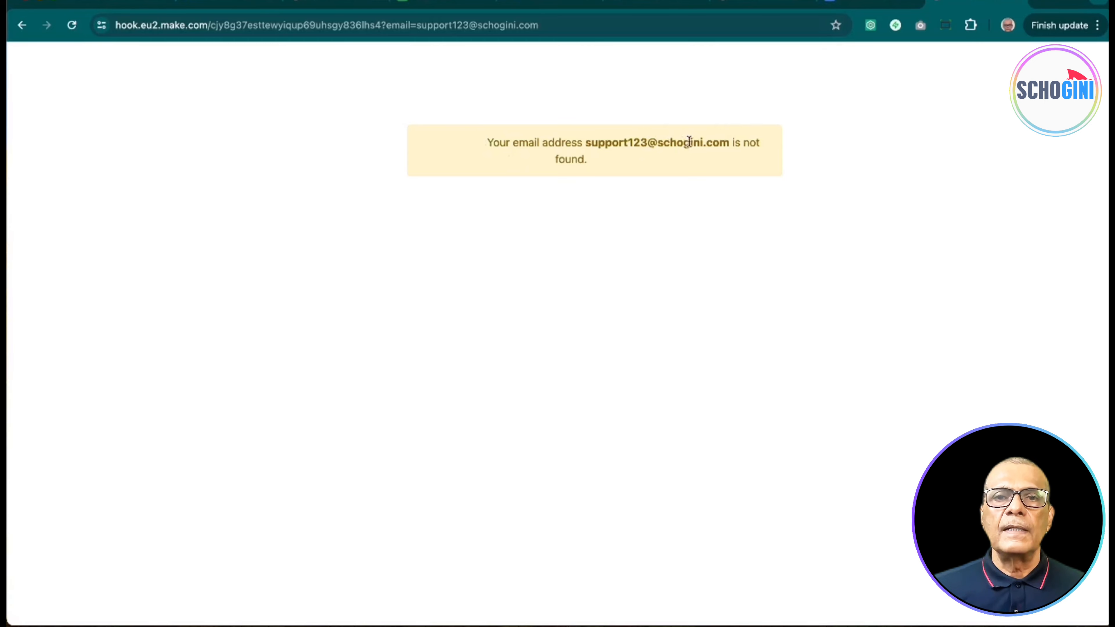
{"action": "left_click", "coordinate": [436, 4]}
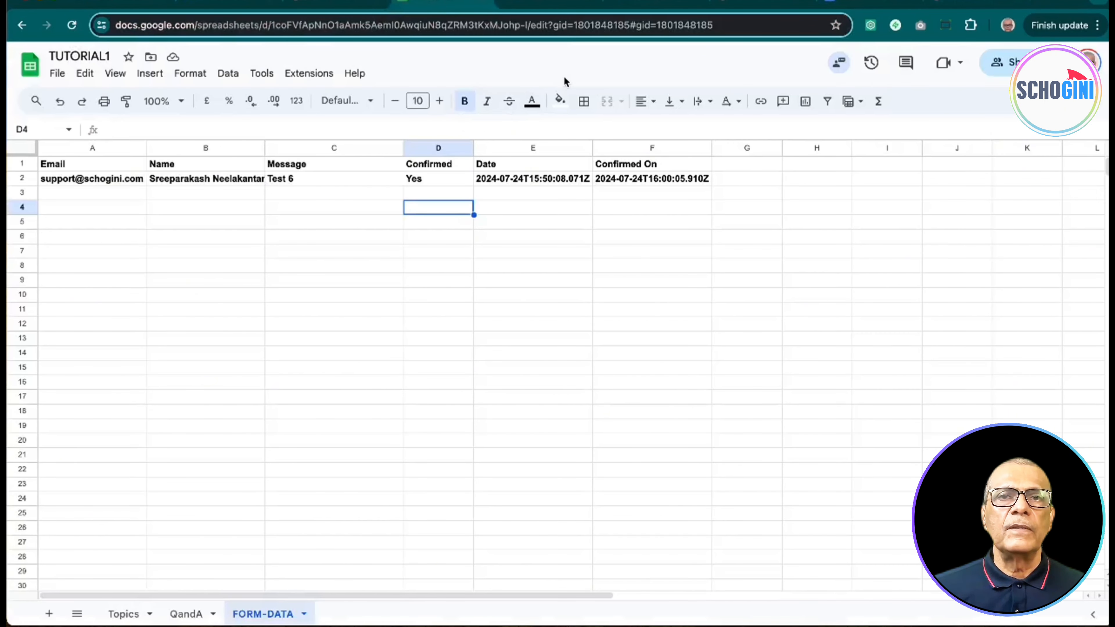